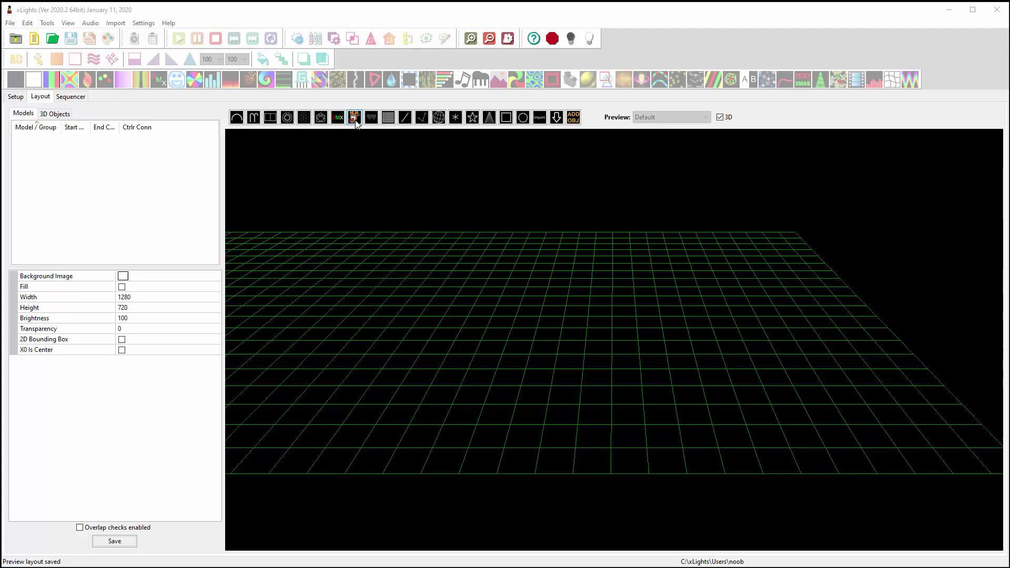
Open the list of DMX model types from the Layout toolbar.
left_click(337, 118)
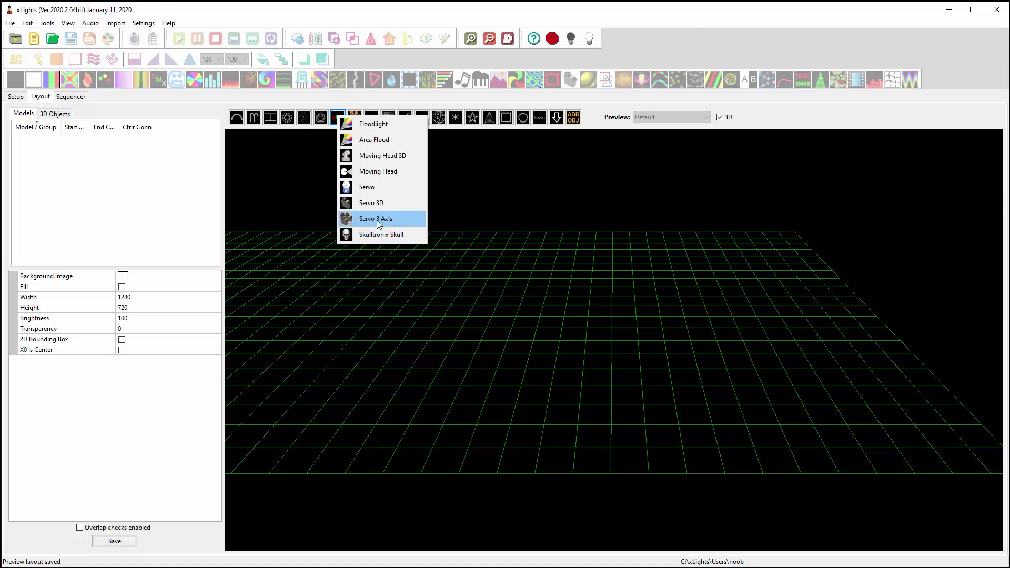
Add a Servo 3 Axis model to the grid, dragging out its box and orbiting to view it.
left_click(393, 218)
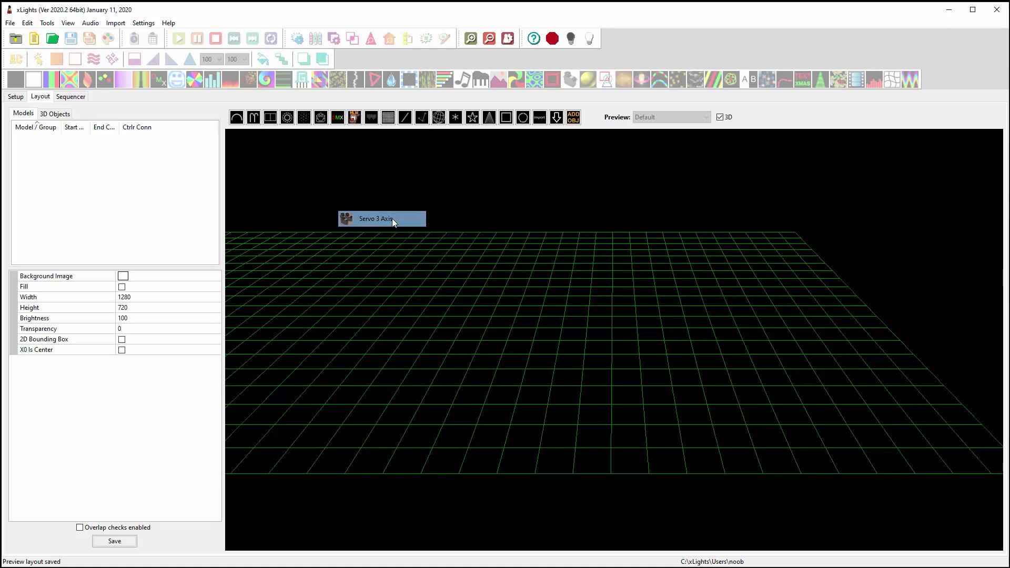
left_click(535, 304)
left_click_drag(535, 304, 581, 331)
scroll(519, 298, "up", 2)
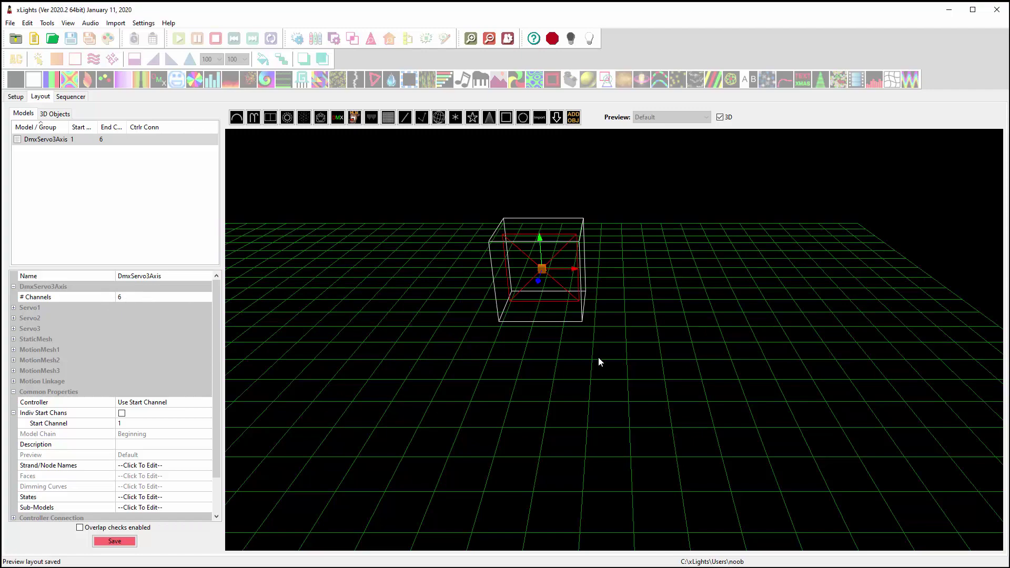
mouse_move(598, 362)
left_mouse_down()
mouse_move(562, 358)
mouse_move(629, 413)
mouse_move(609, 371)
left_mouse_up()
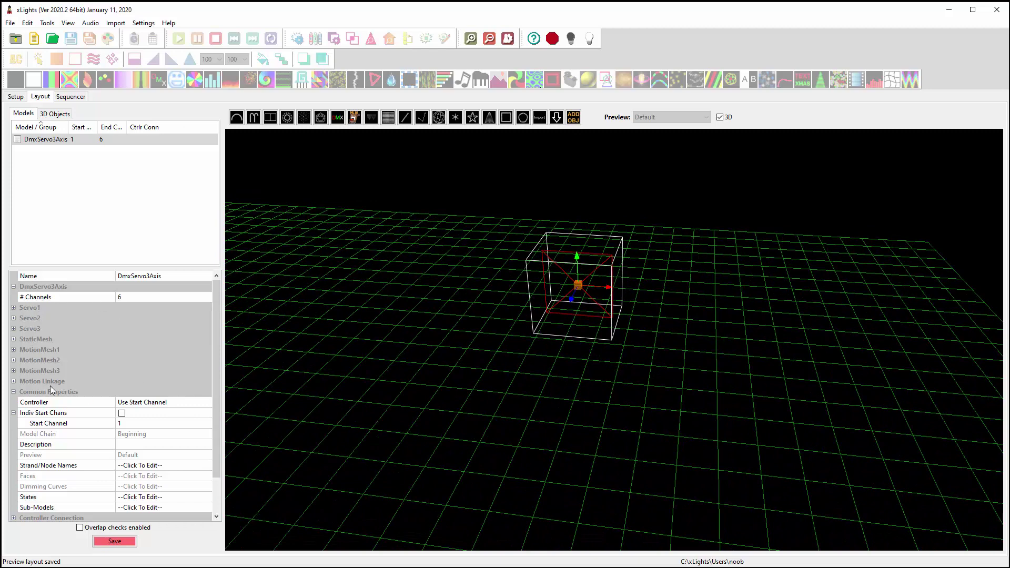
left_click(14, 308)
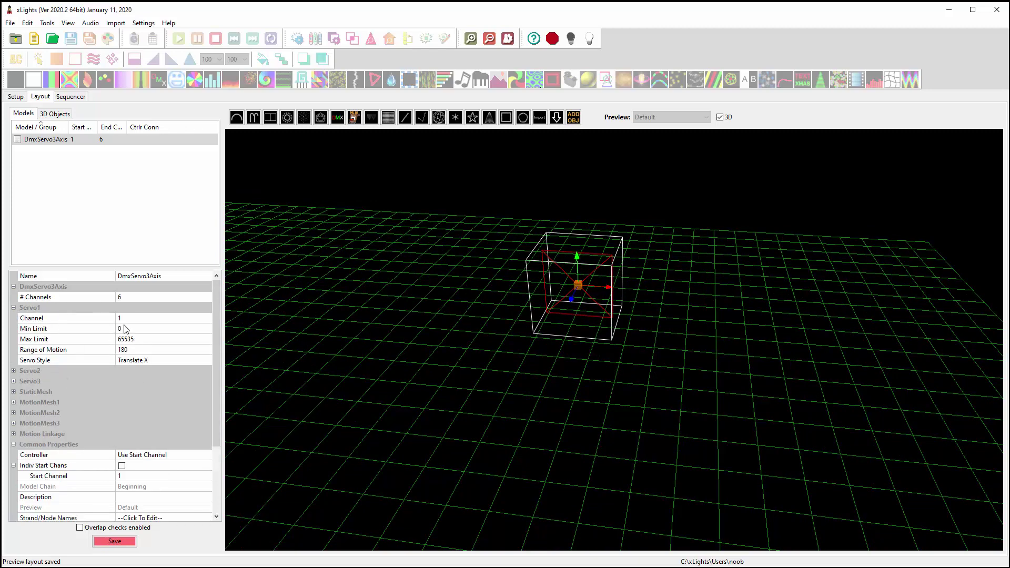
left_click(14, 308)
left_click(13, 319)
left_click(13, 318)
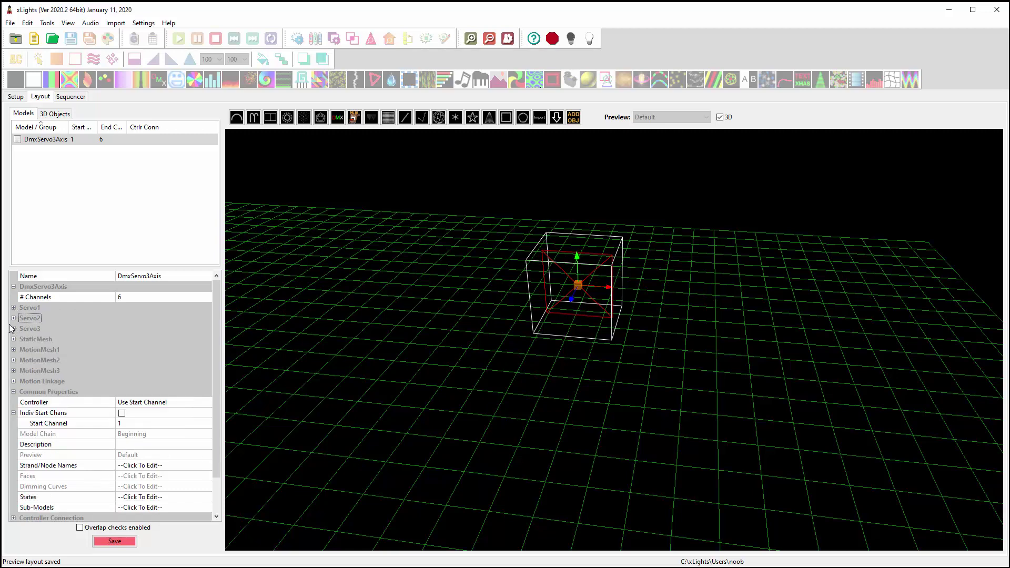
left_click(14, 329)
left_click(14, 329)
left_click(13, 307)
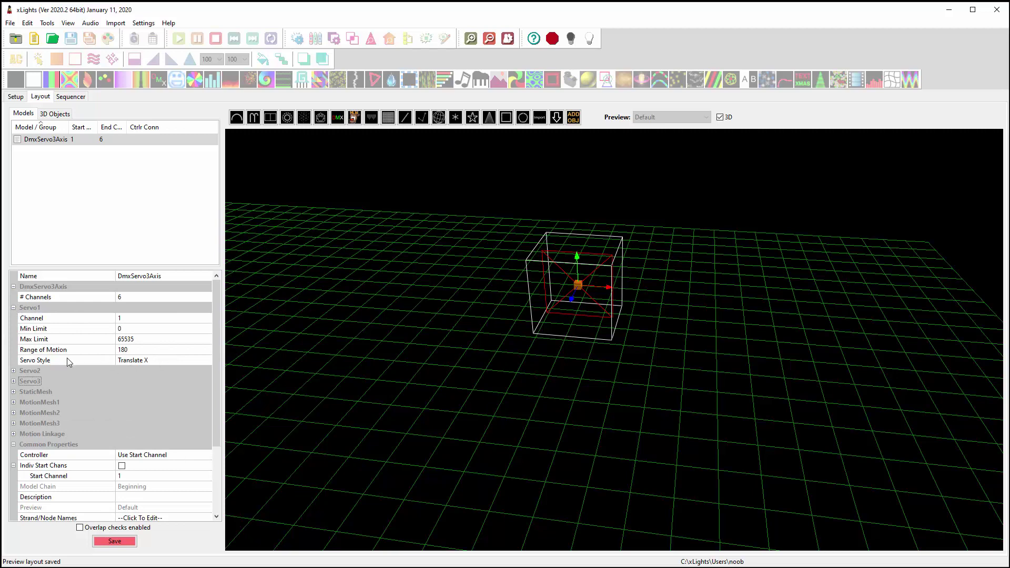
left_click(184, 359)
left_click(207, 359)
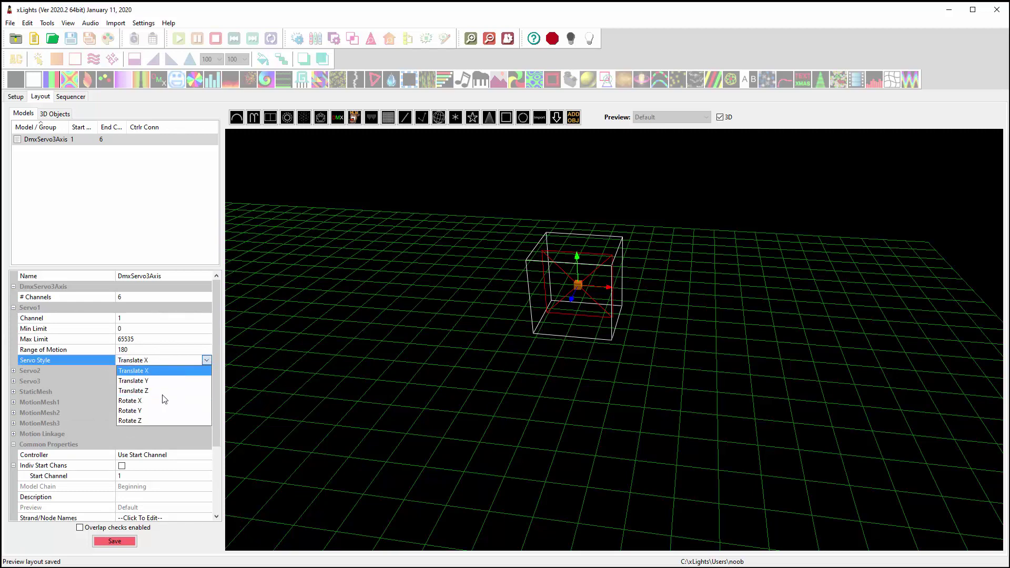
left_click(207, 362)
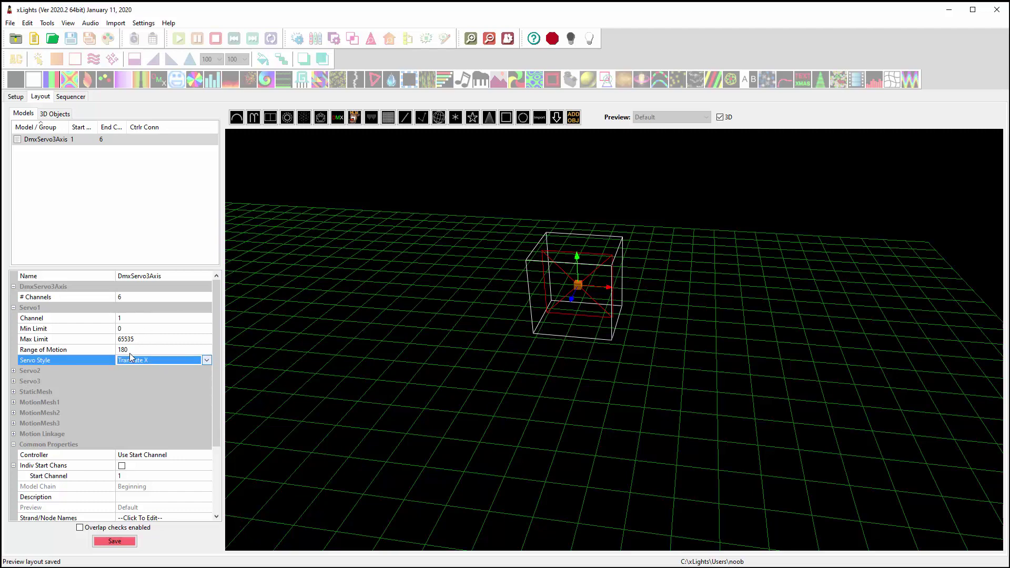
left_click(142, 350)
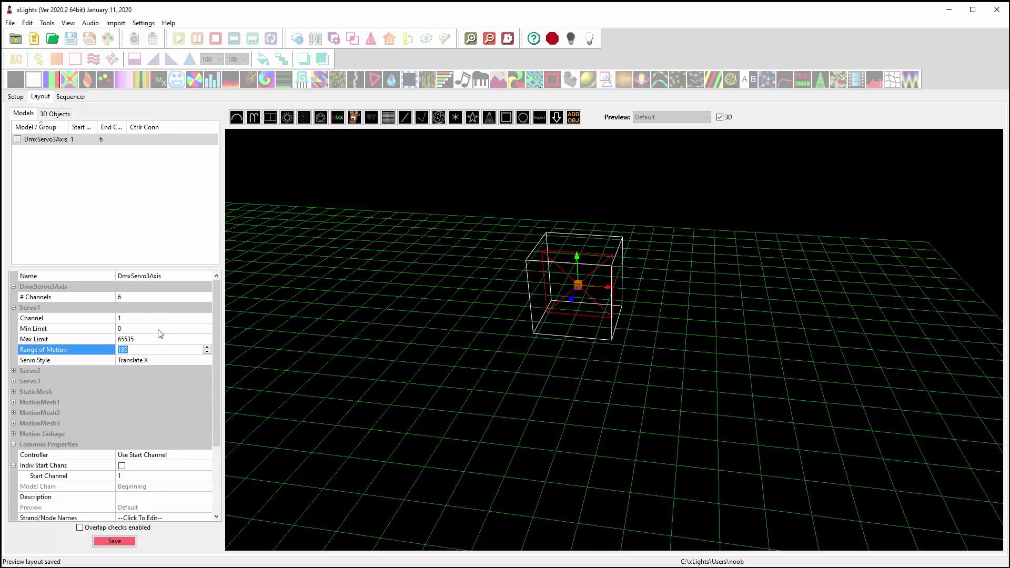
left_click(157, 328)
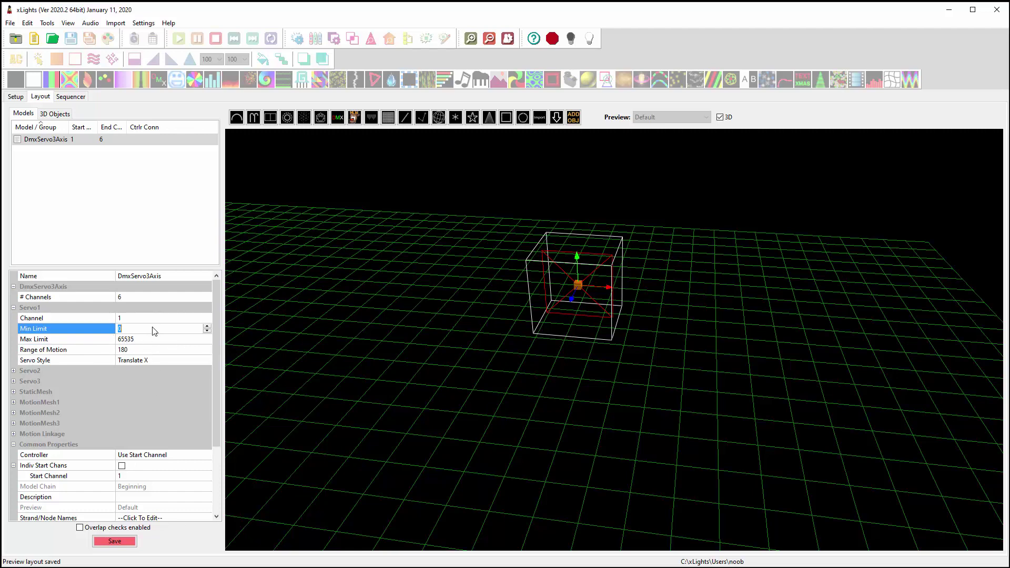
left_click(13, 308)
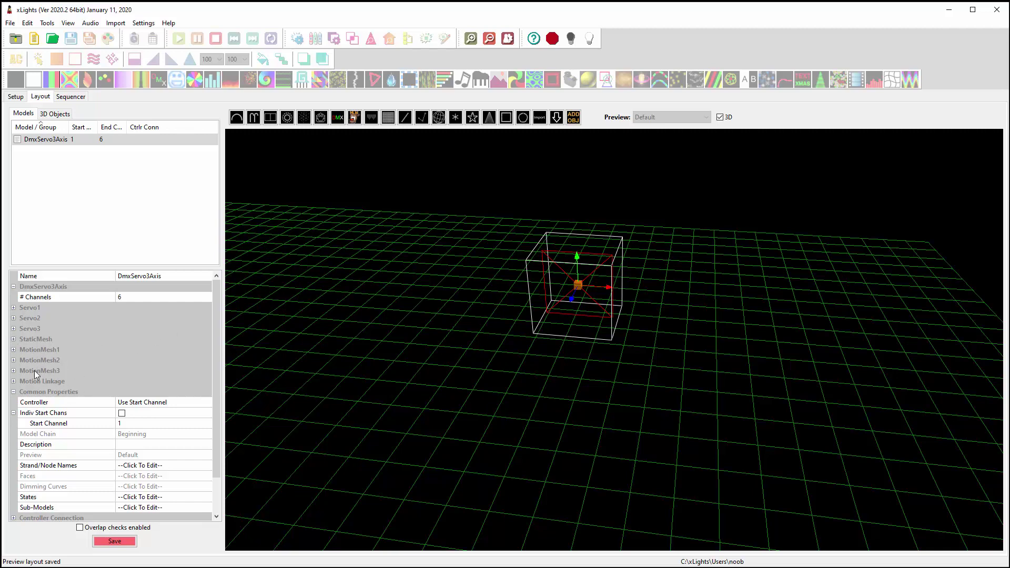
Set the StaticMesh ObjFile to MovingHeadBase.obj from the xLights\MovingHead folder.
left_click(14, 339)
left_click(209, 351)
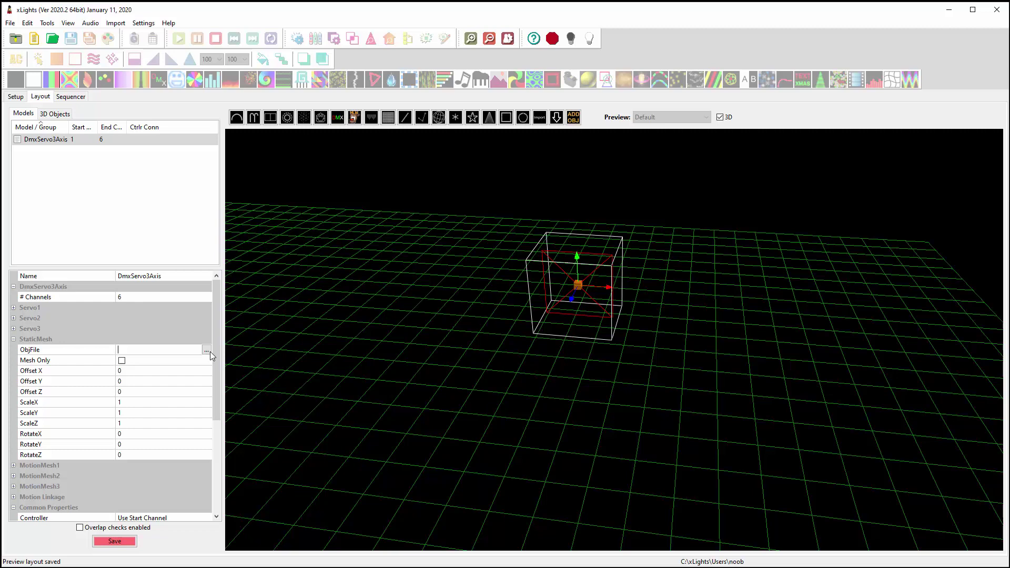
left_click(206, 350)
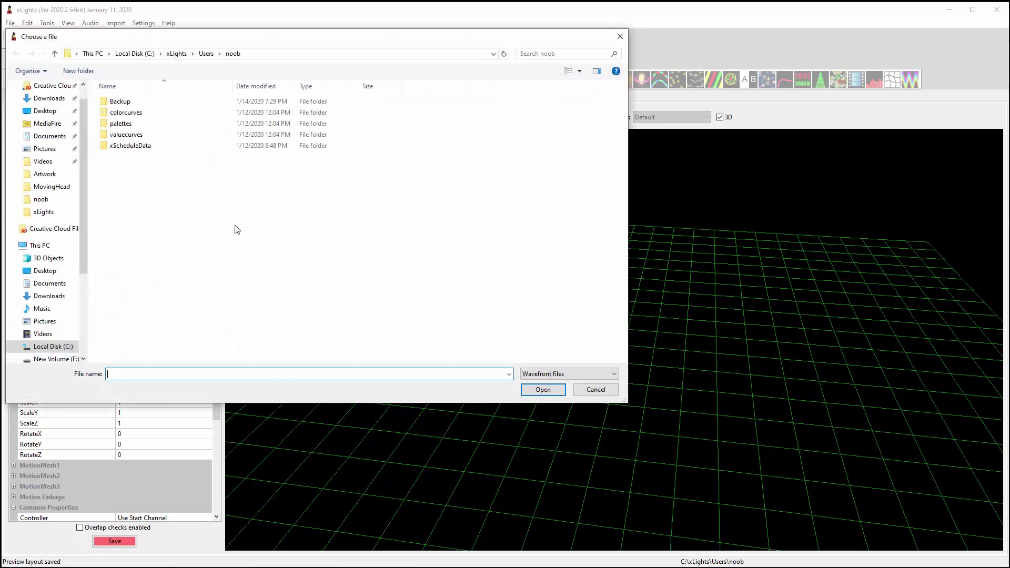
left_click(177, 54)
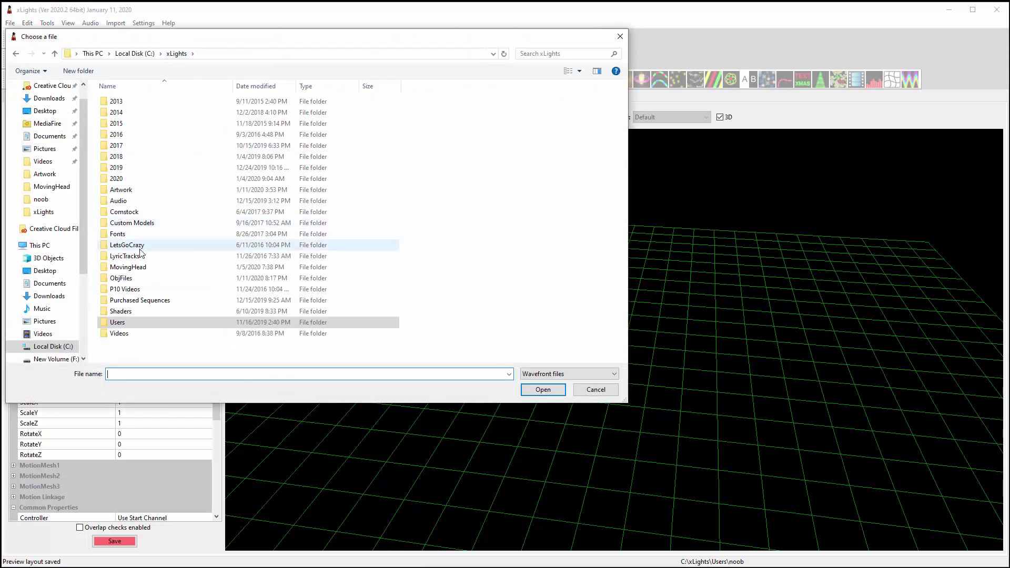
double_click(135, 266)
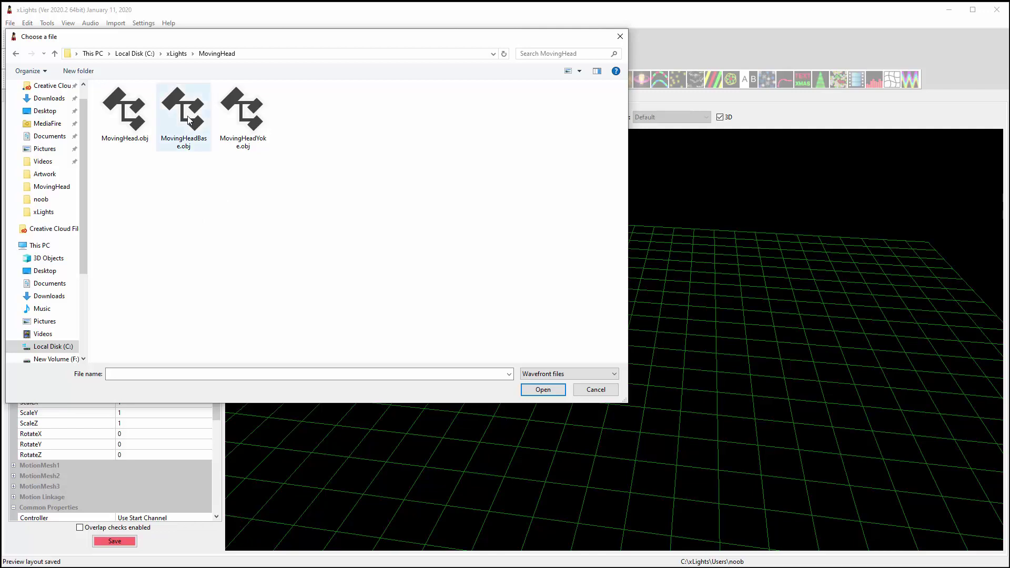
double_click(183, 113)
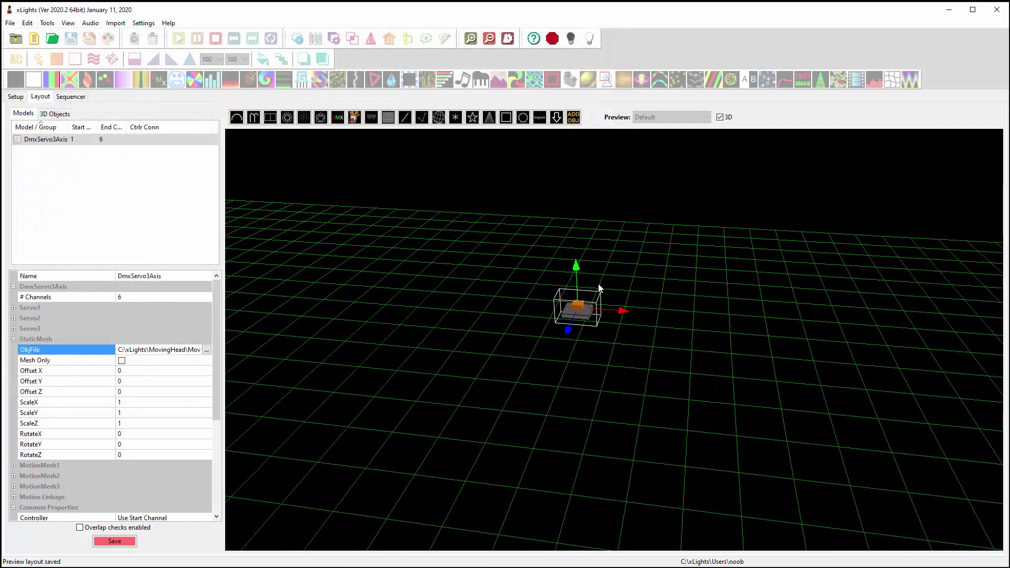
scroll(605, 342, "up", 5)
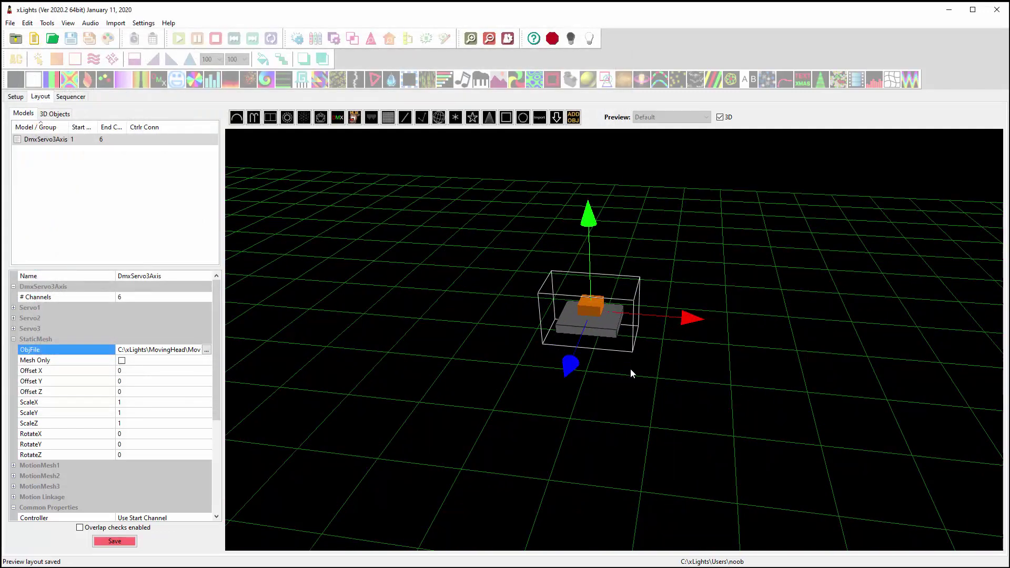
left_click_drag(354, 373, 754, 415)
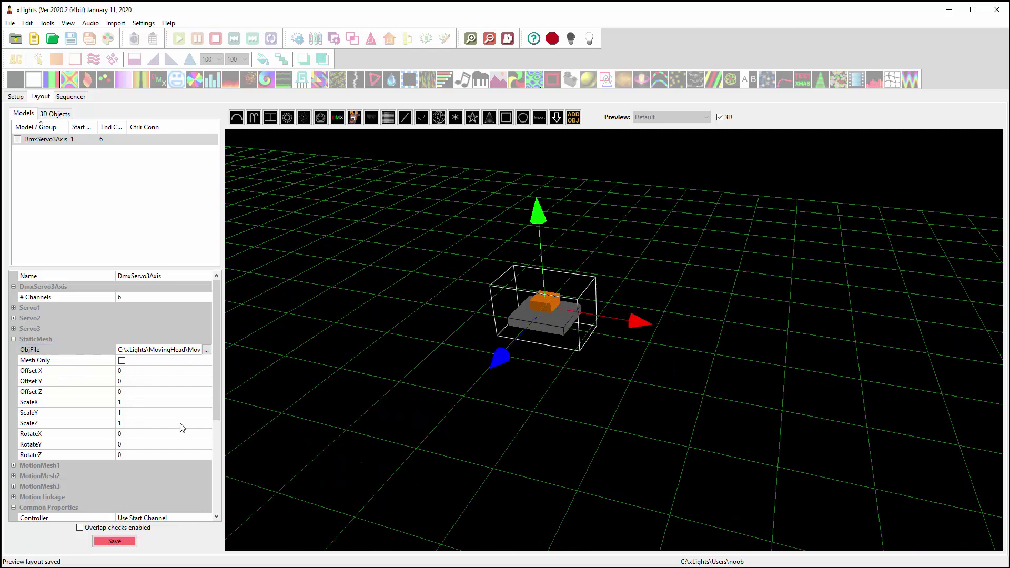
Load MovingHeadYoke.obj as the MotionMesh1 ObjFile and orbit to inspect the yoke.
left_click(13, 339)
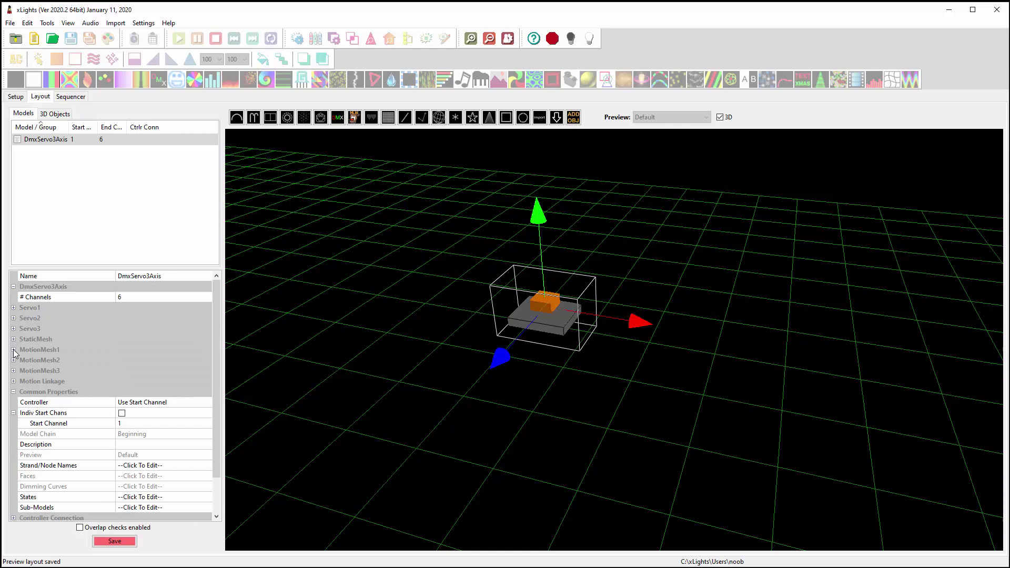
left_click(13, 350)
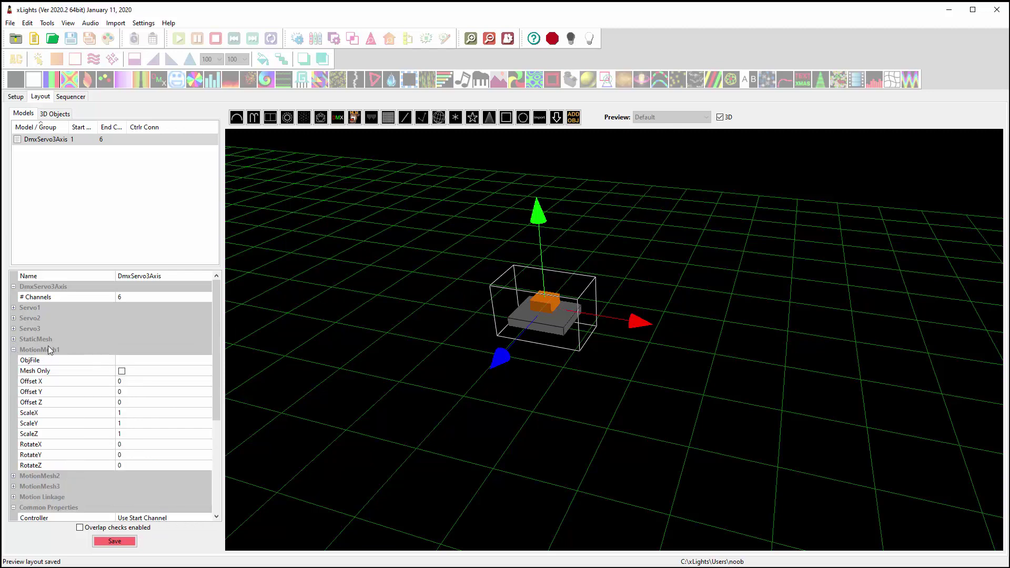
left_click(206, 362)
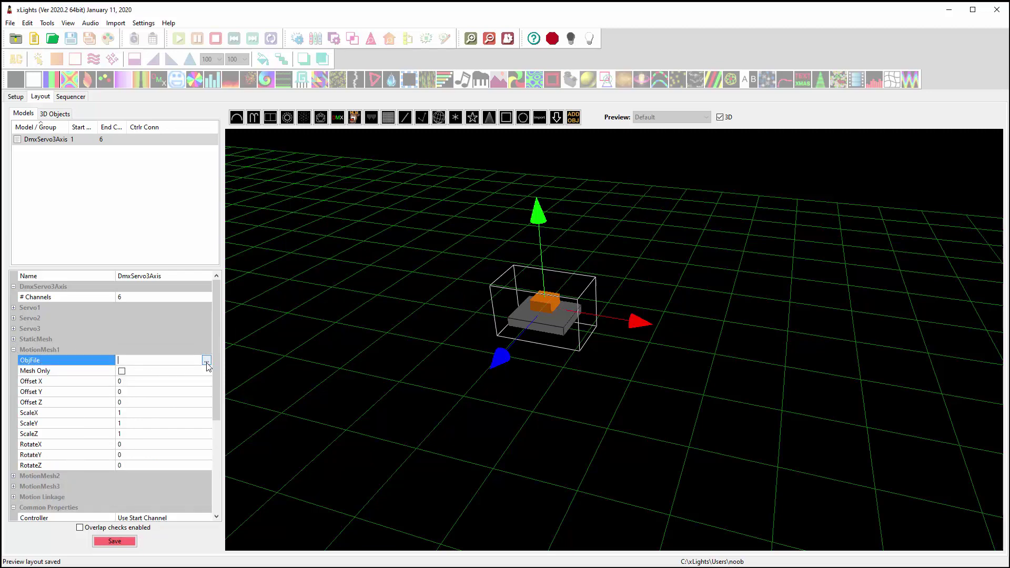
left_click(206, 360)
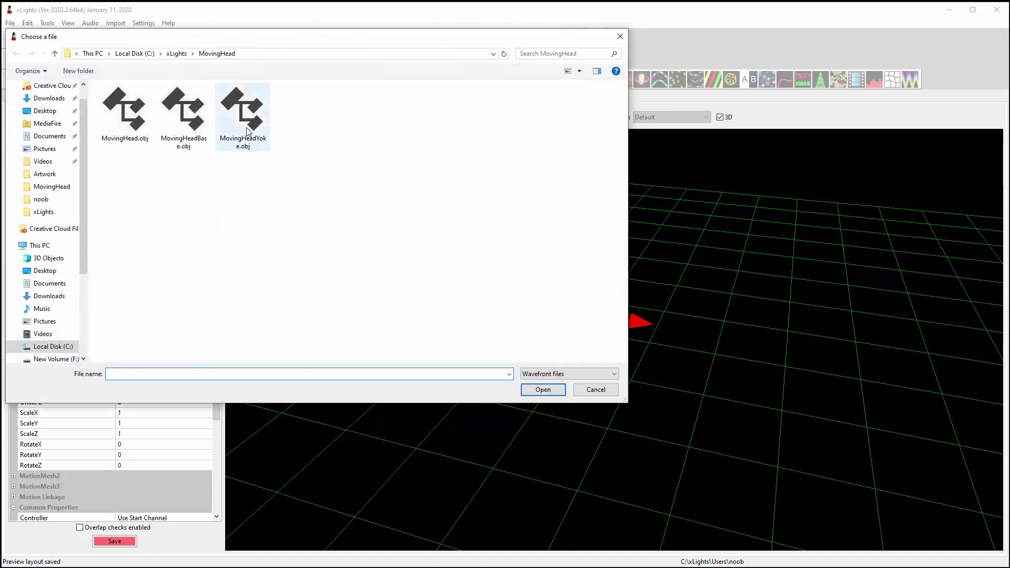
double_click(253, 122)
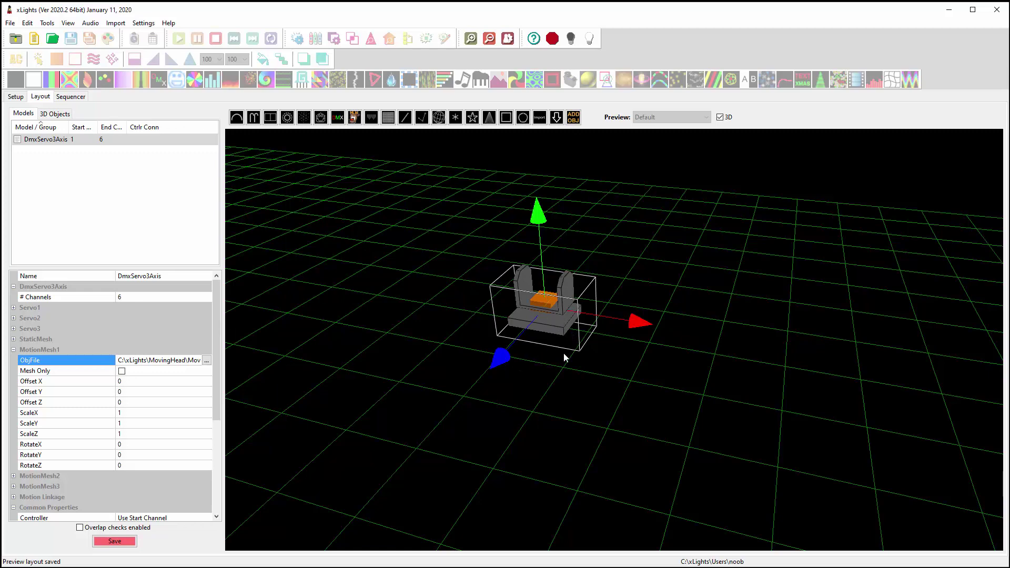
left_click_drag(563, 357, 610, 238)
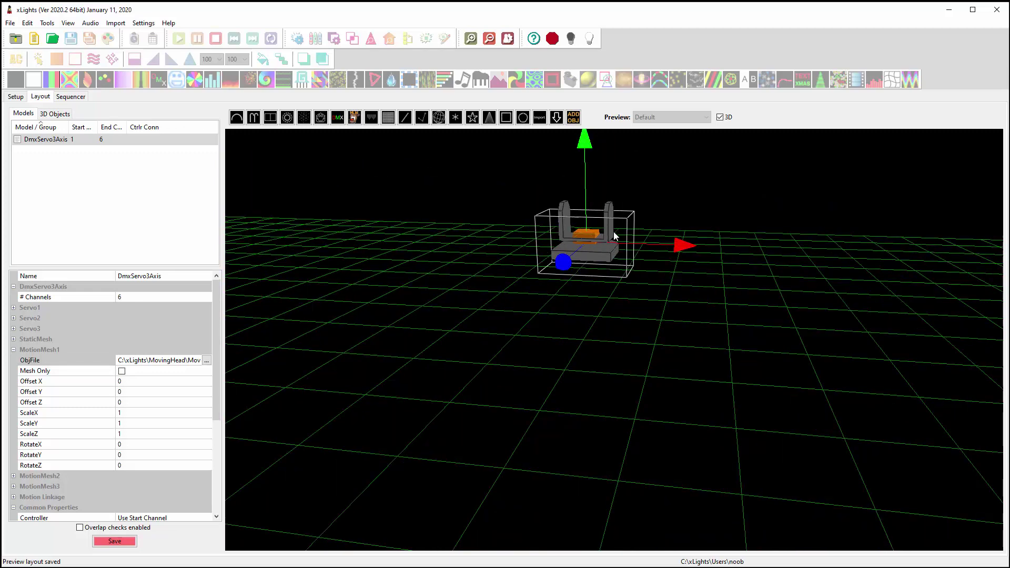
mouse_move(578, 308)
left_mouse_down()
mouse_move(576, 321)
mouse_move(567, 312)
left_mouse_up()
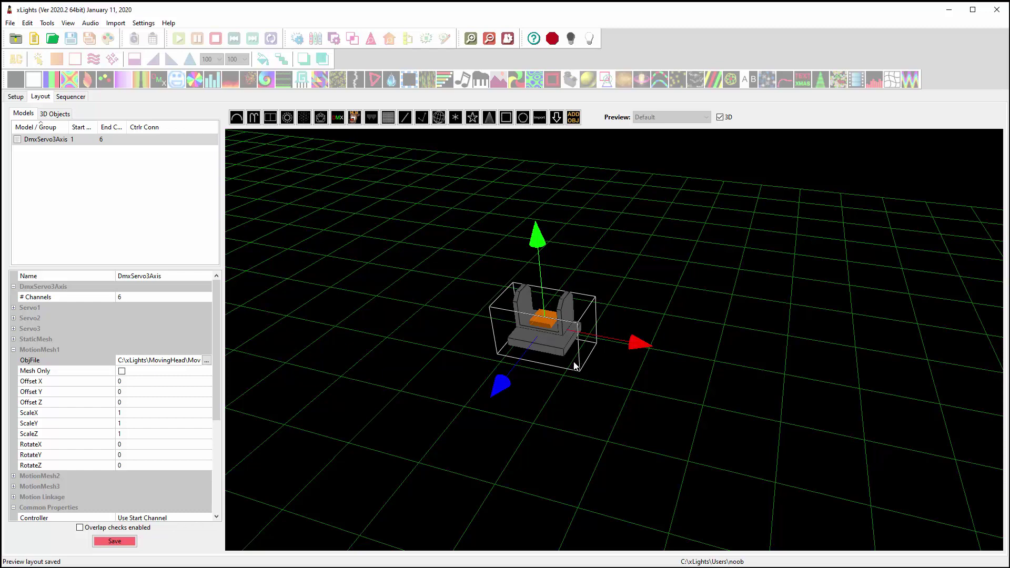
left_click_drag(575, 365, 534, 390)
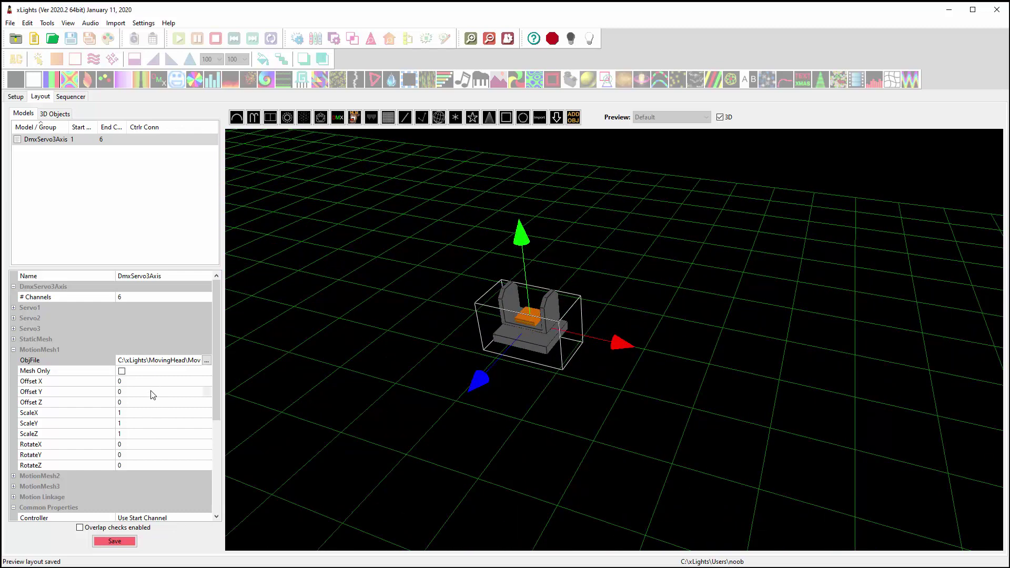
Step MotionMesh1's Offset Y up and then back down to 0, checking the placement in 3D.
left_click(207, 392)
left_click(207, 389)
left_click(207, 390)
left_click(207, 390)
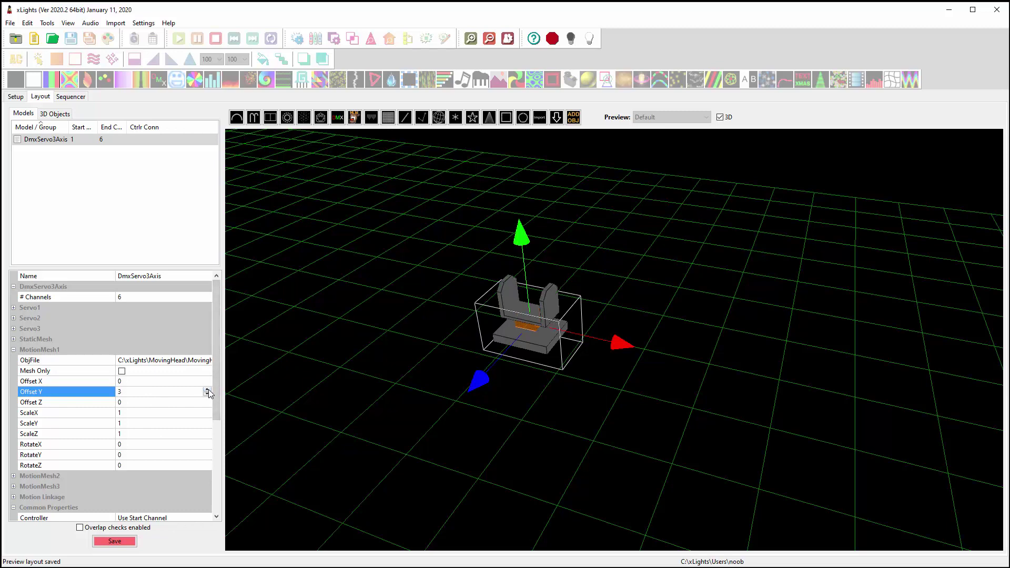
left_click(207, 391)
left_click(206, 391)
left_click(207, 390)
left_click(207, 390)
left_click(206, 390)
left_click(206, 394)
left_click(207, 394)
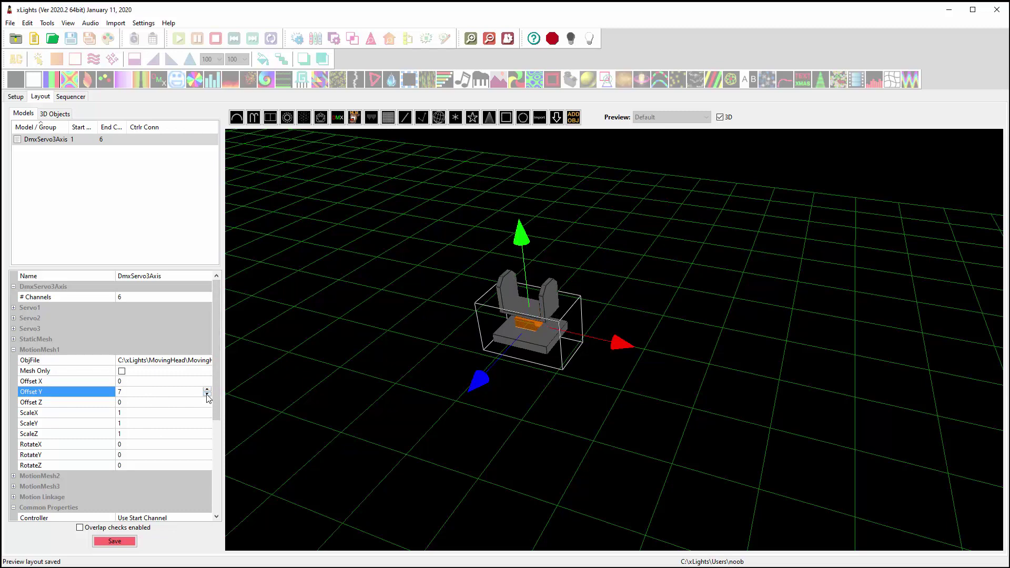
left_click(207, 394)
left_click(206, 394)
left_click(207, 394)
left_click(207, 395)
left_click(207, 394)
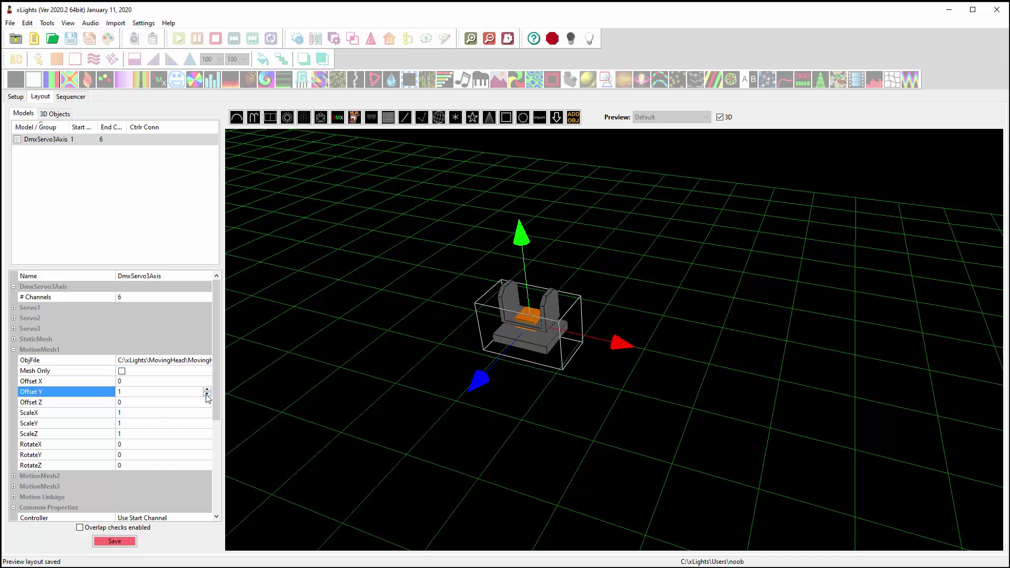
left_click(207, 394)
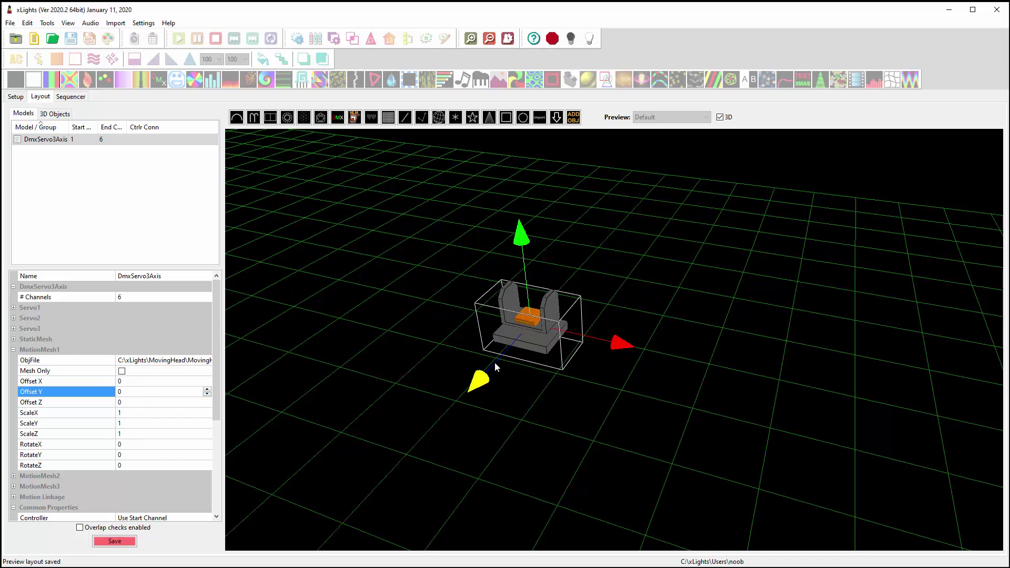
left_click_drag(554, 469, 552, 466)
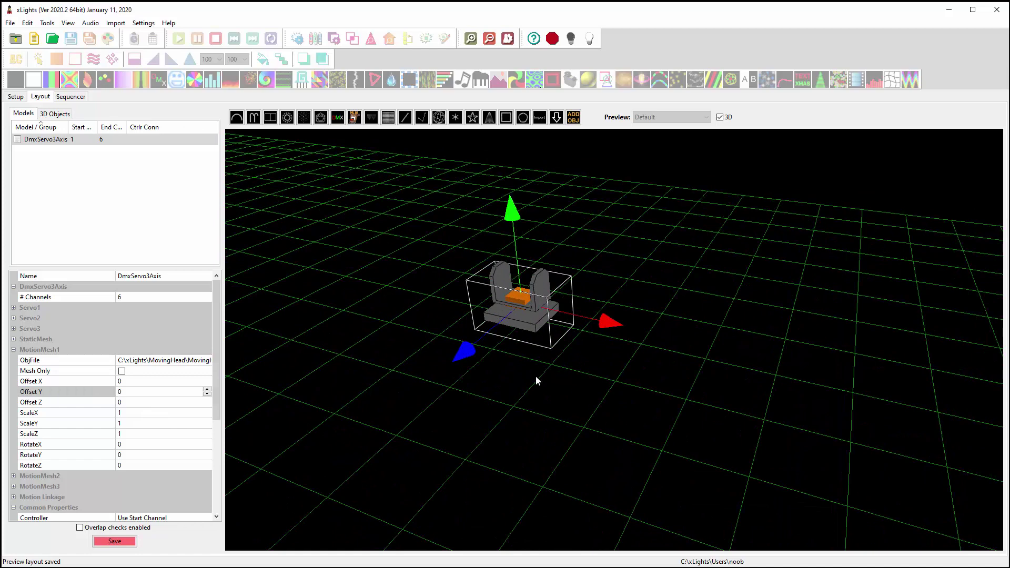
middle_click_drag(536, 376, 564, 388)
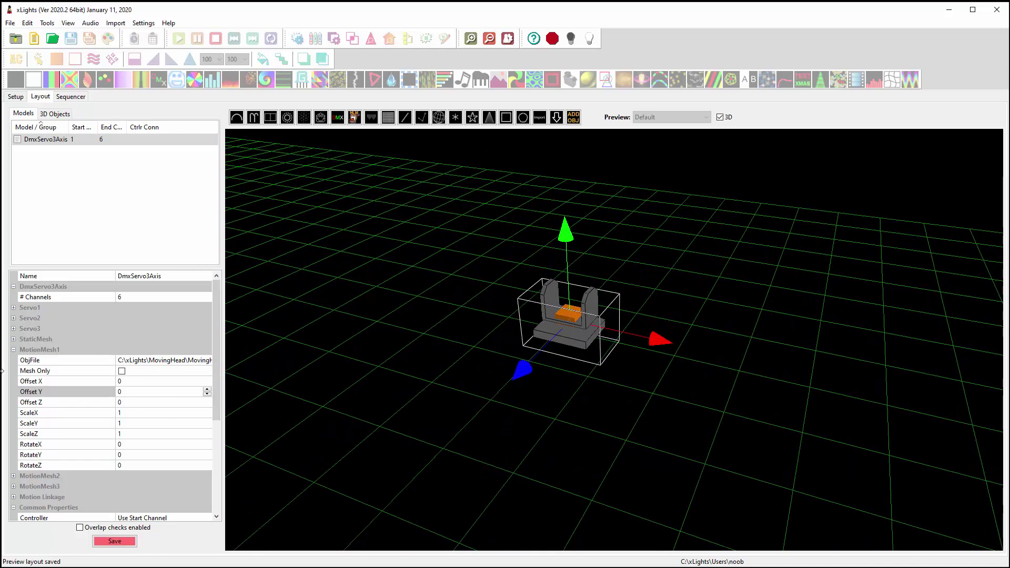
Load MovingHead.obj as the MotionMesh2 ObjFile.
left_click(13, 349)
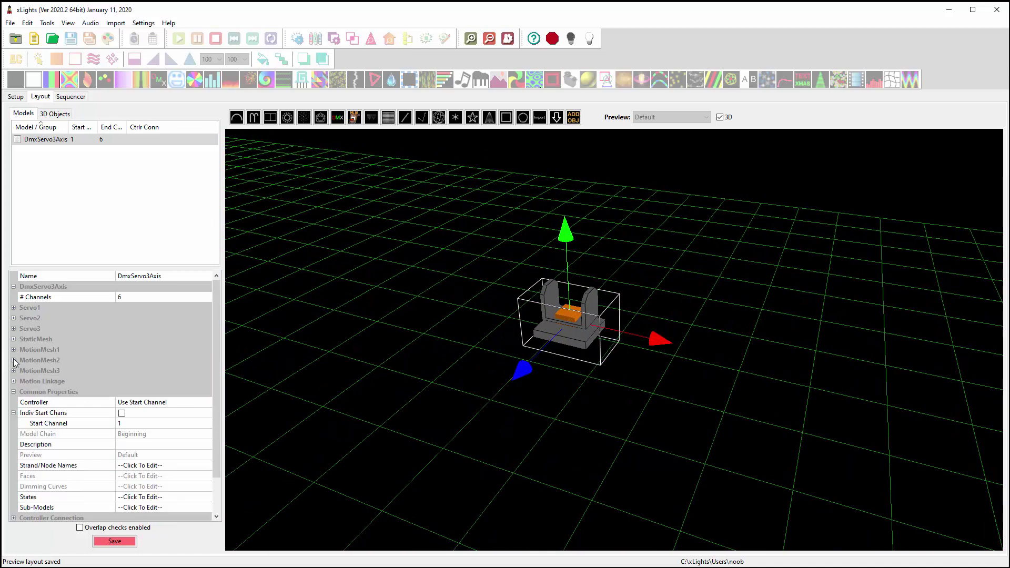
left_click(14, 360)
left_click(204, 371)
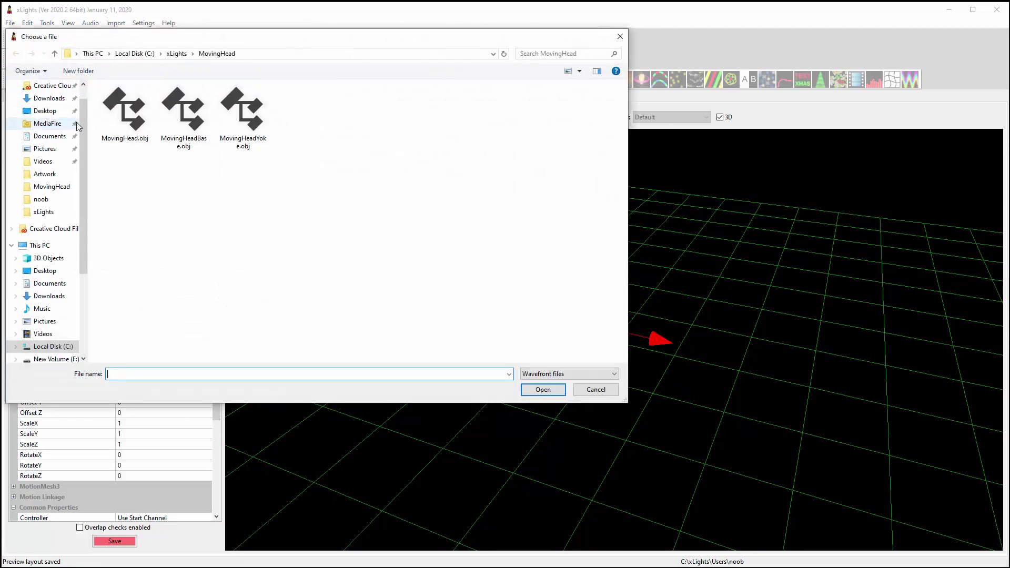
double_click(124, 112)
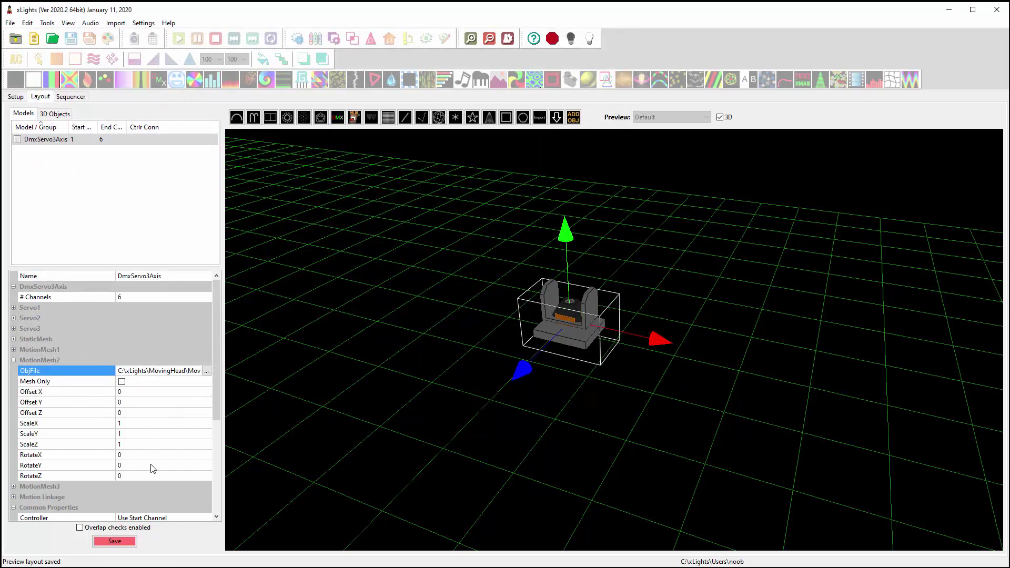
Set MotionMesh2's Offset Y to 17 and RotateX to 90.
left_click(190, 403)
left_click(207, 400)
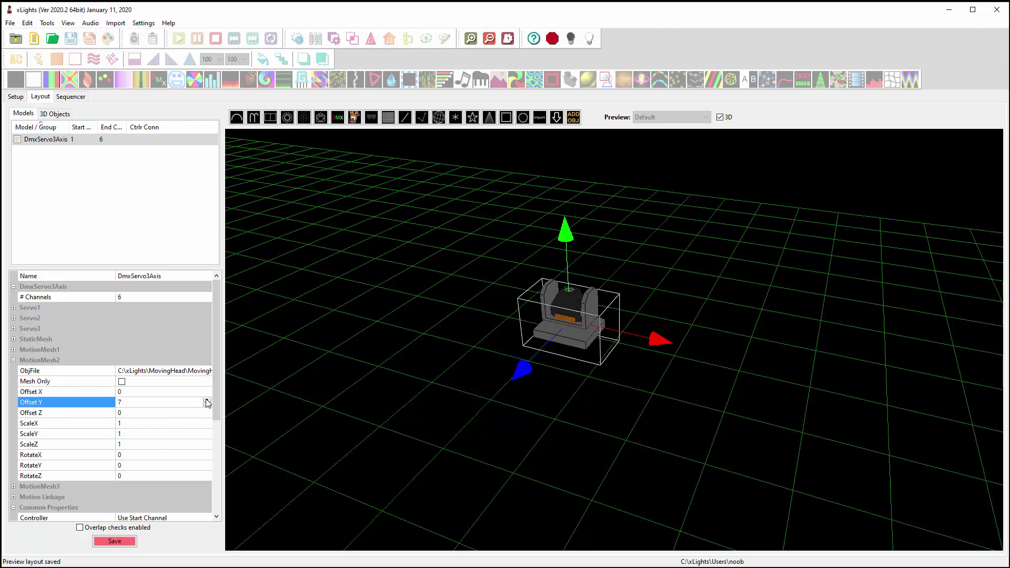
left_click_drag(207, 401, 207, 401)
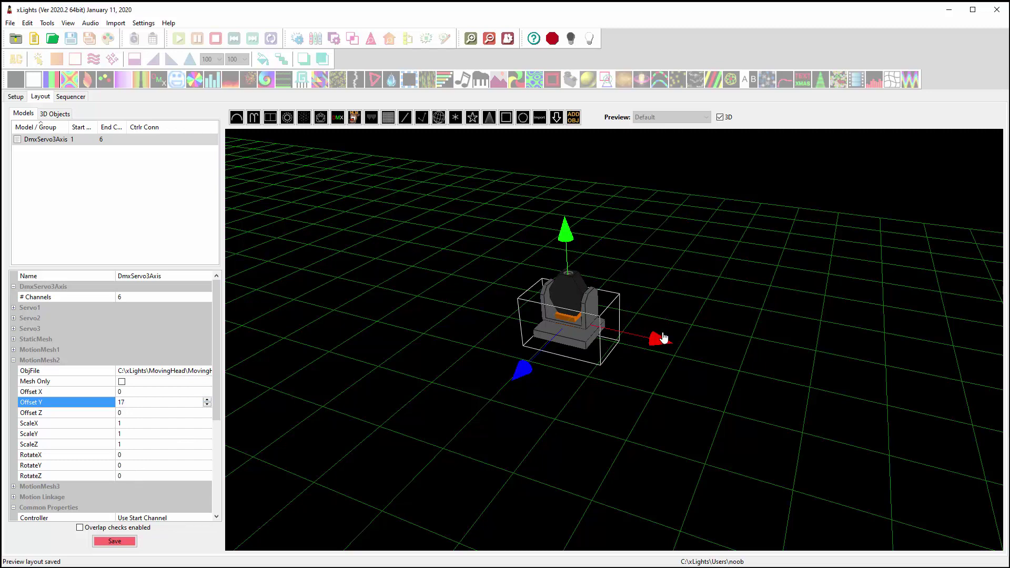
left_click(132, 455)
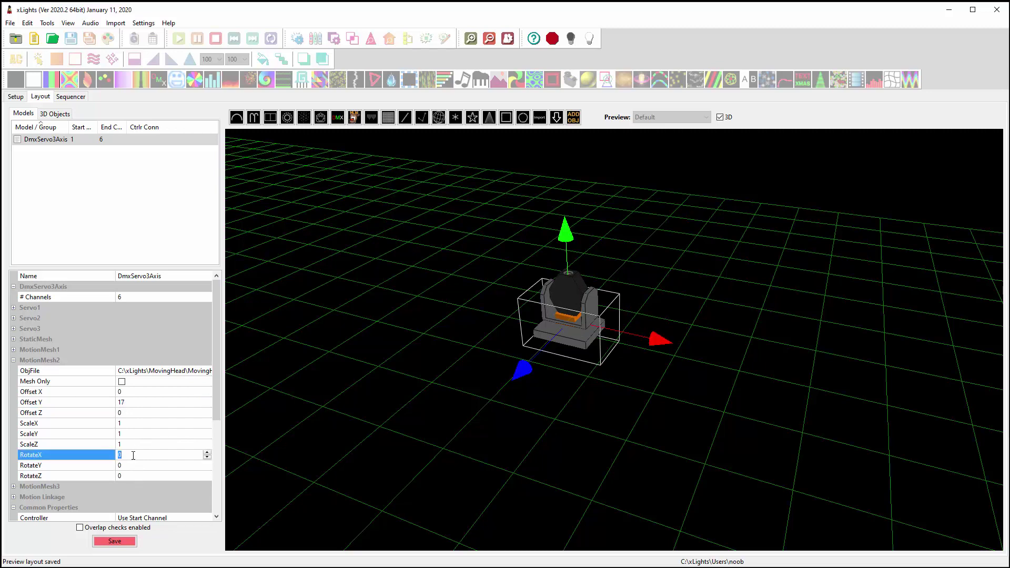
key("Return")
scroll(595, 367, "up", 3)
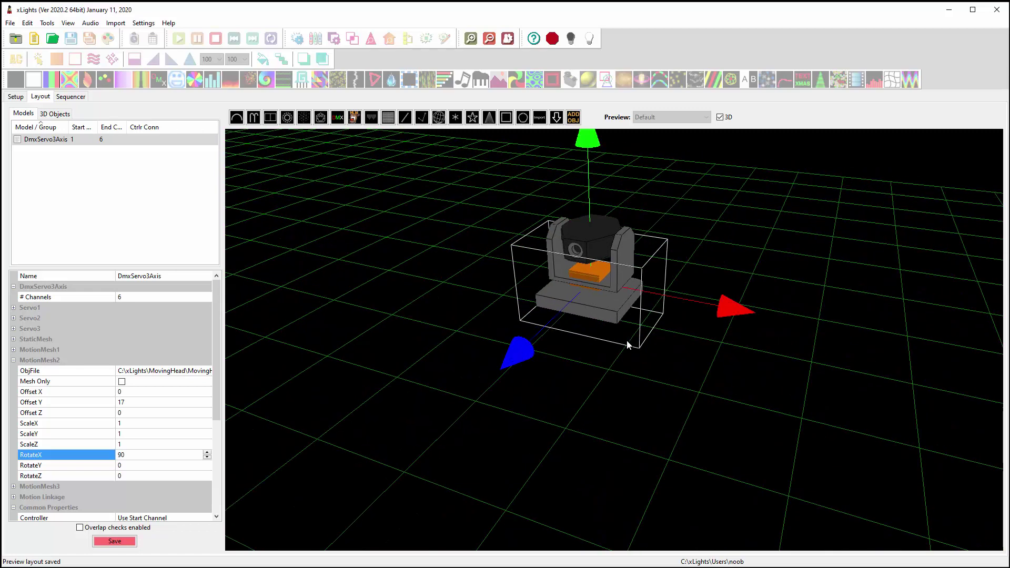
scroll(636, 431, "down", 2)
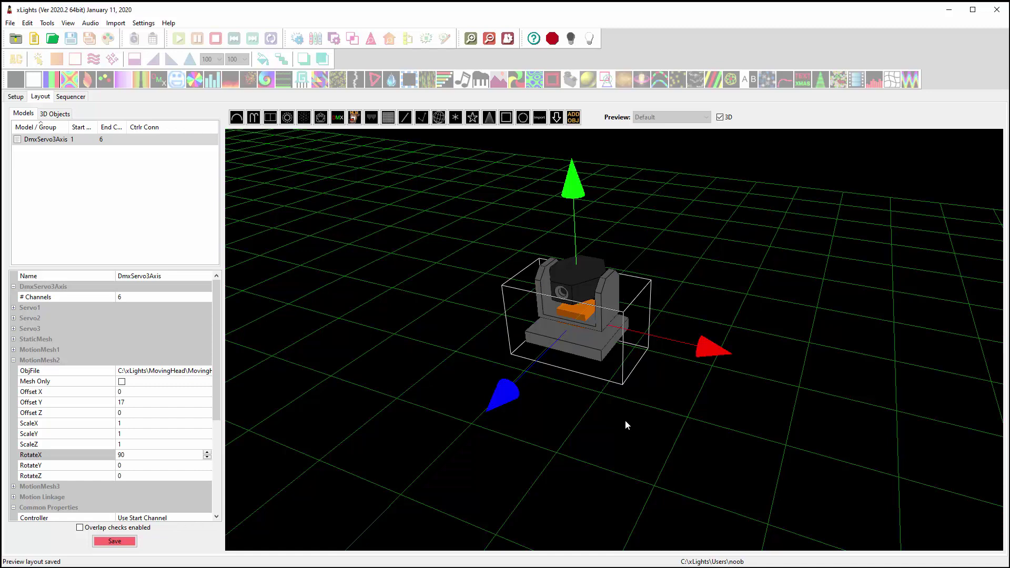
left_click_drag(597, 421, 633, 405)
Save the current 3D camera angle as a viewpoint named 'MovingHead'.
right_click(633, 405)
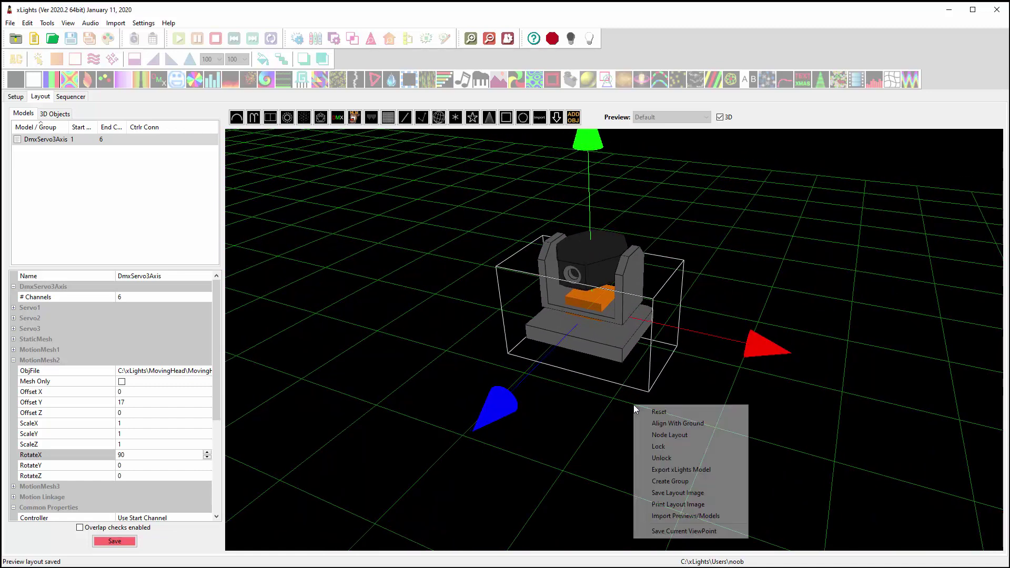
left_click(720, 531)
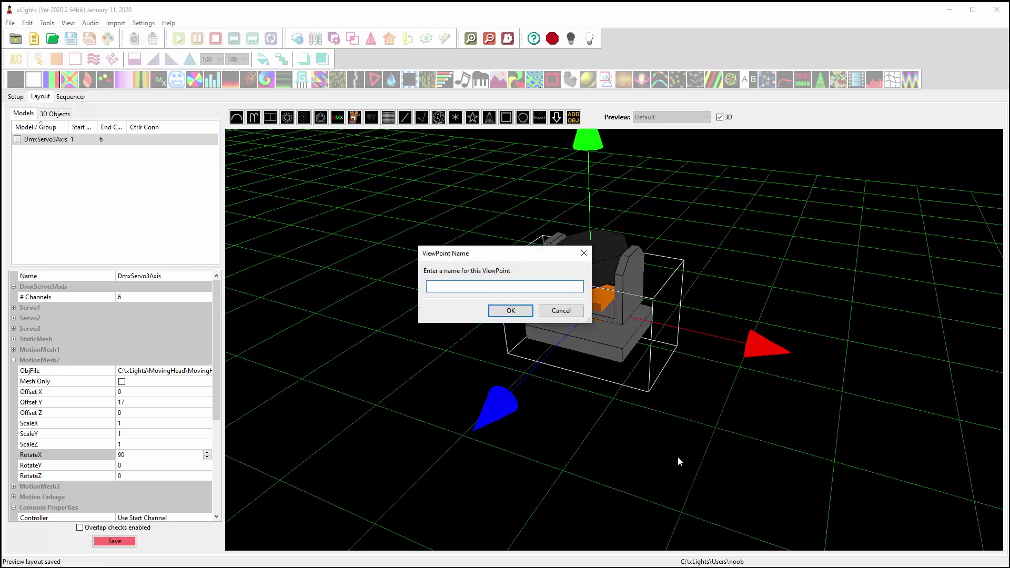
type("MovingHead")
key("Return")
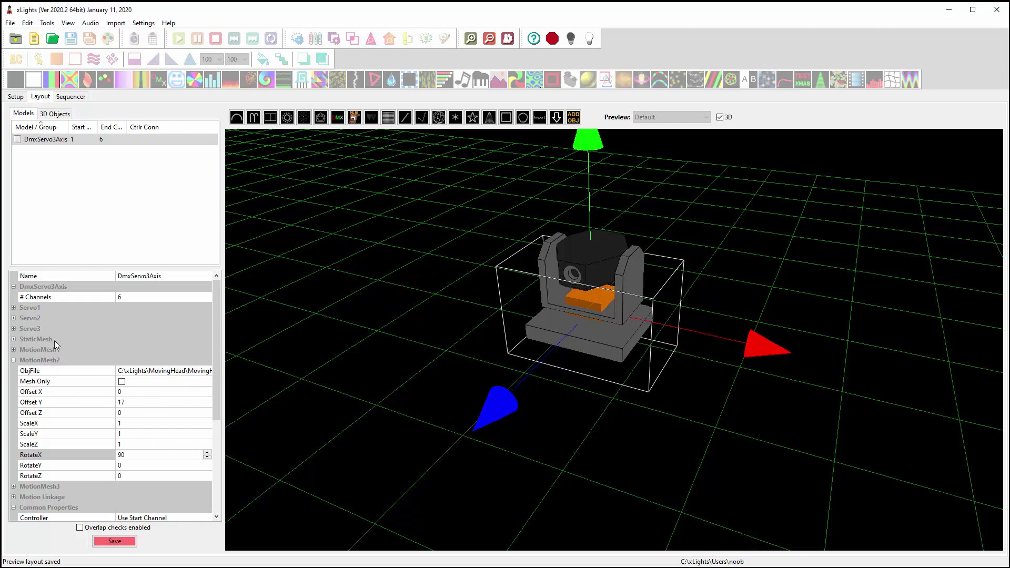
Create a new Animation sequence using the wizard's defaults.
left_click(13, 361)
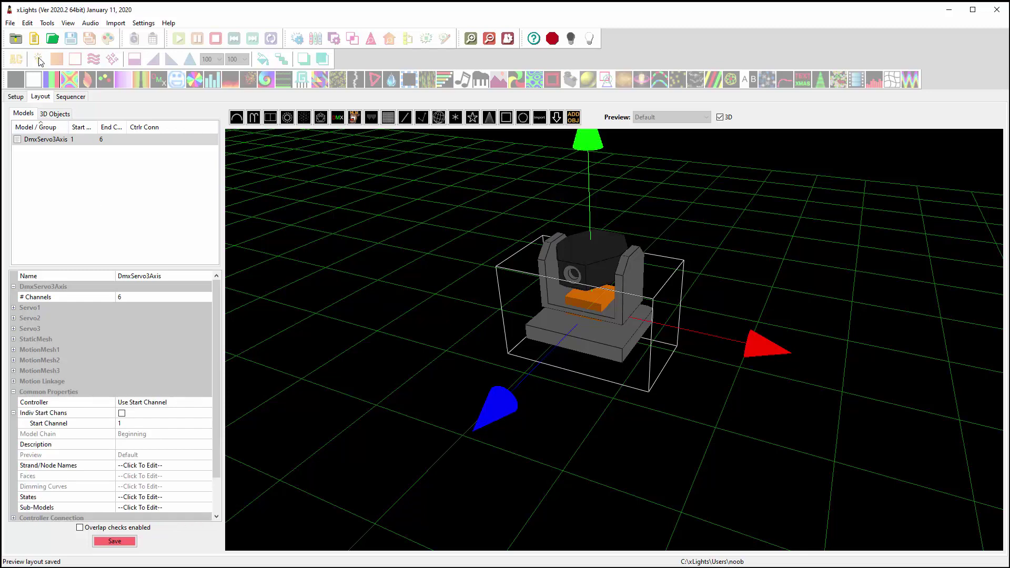
left_click(34, 41)
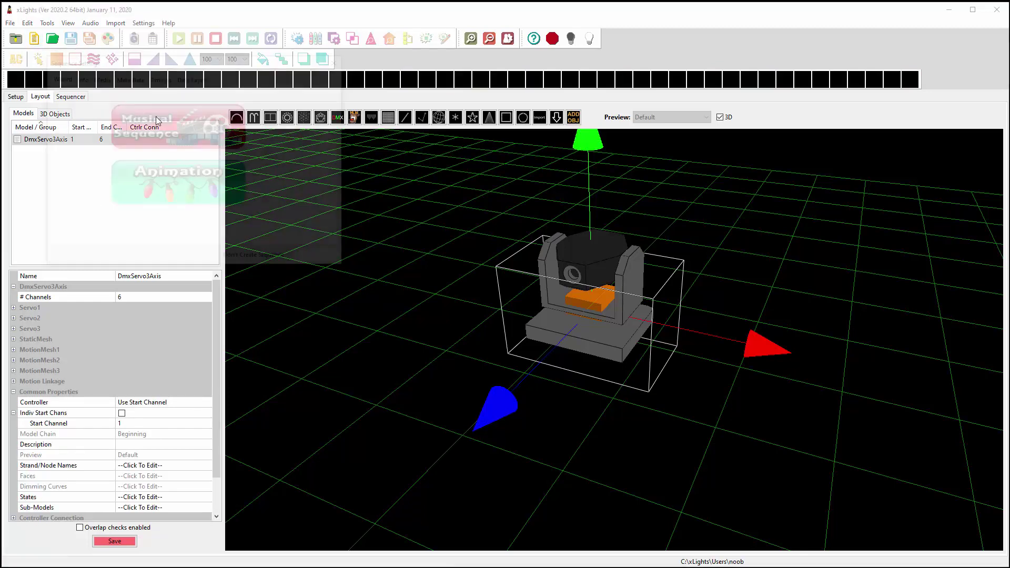
left_click(187, 189)
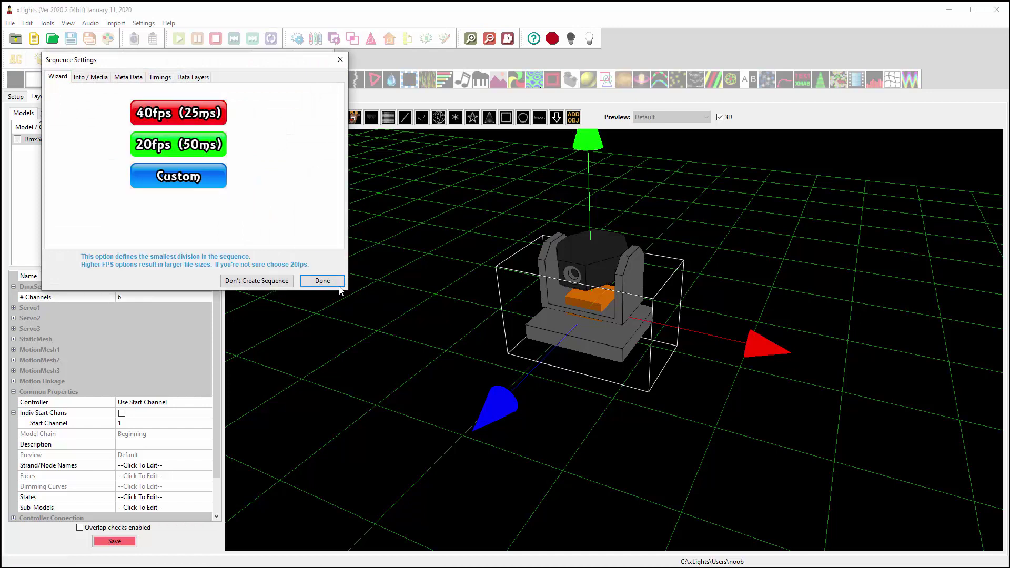
left_click(323, 279)
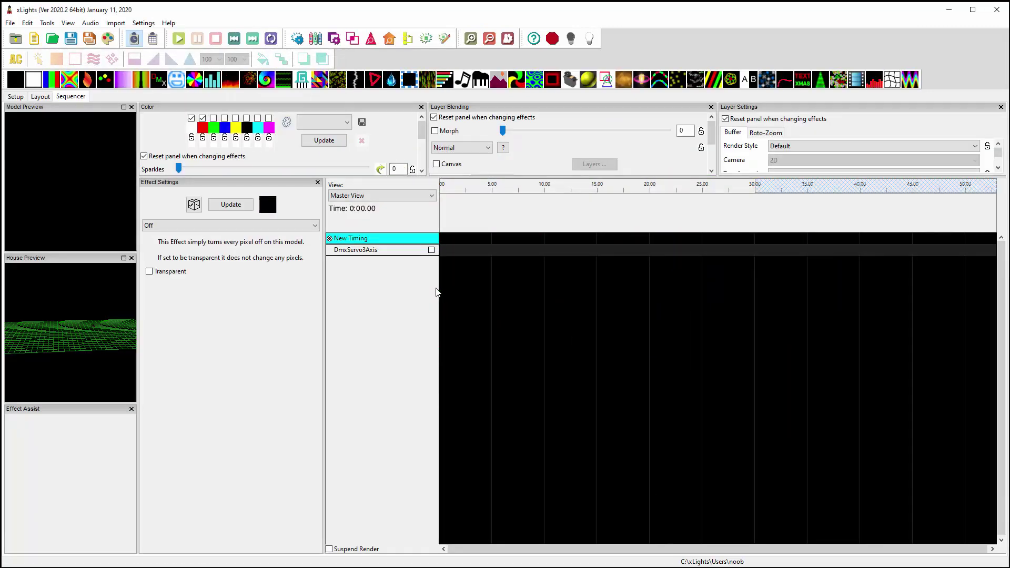
Insert two layers below the DmxServo3Axis row, giving it three layers.
right_click(403, 253)
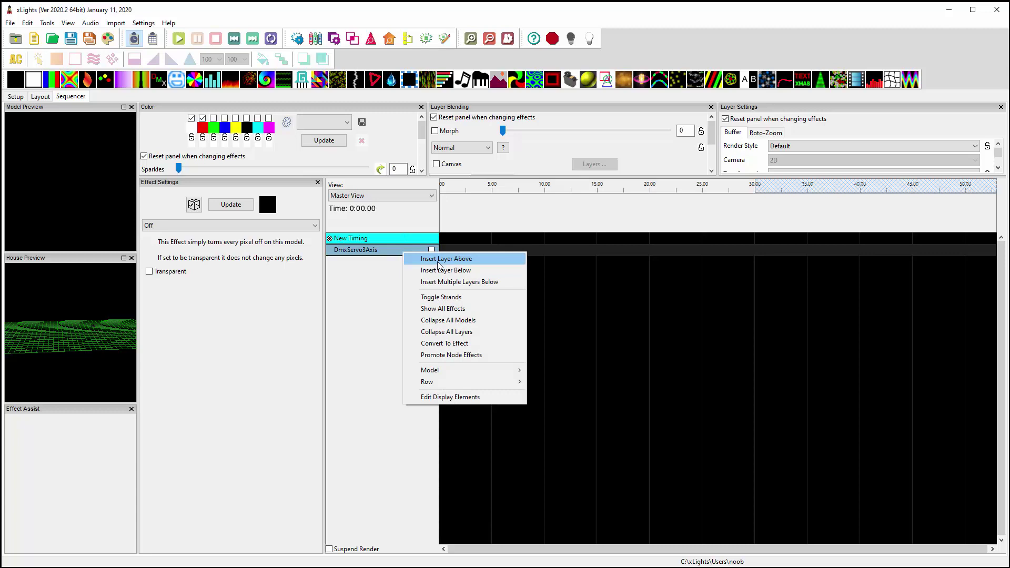
left_click(439, 267)
right_click(395, 261)
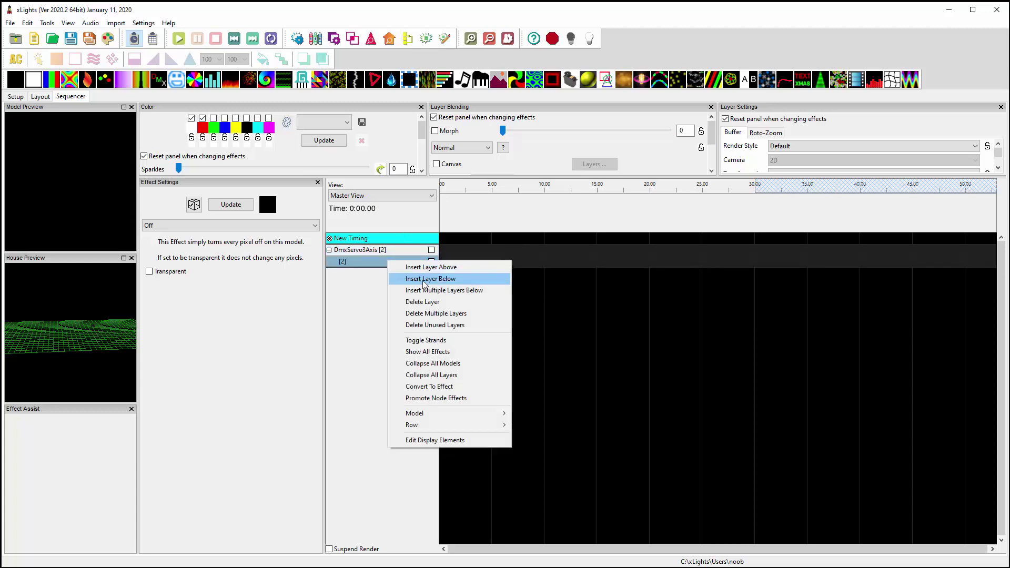
left_click(445, 292)
left_click(530, 310)
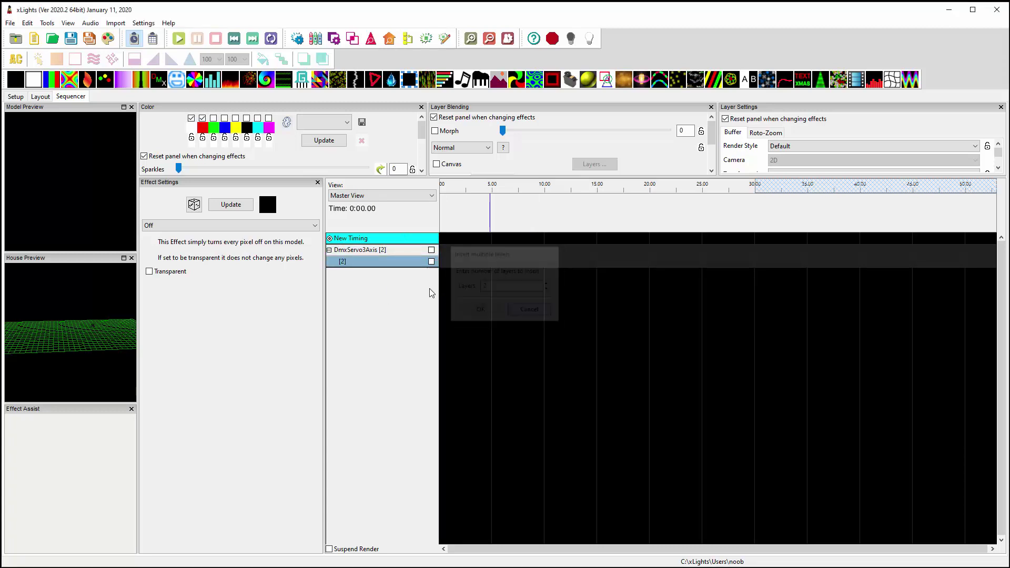
right_click(394, 263)
left_click(436, 285)
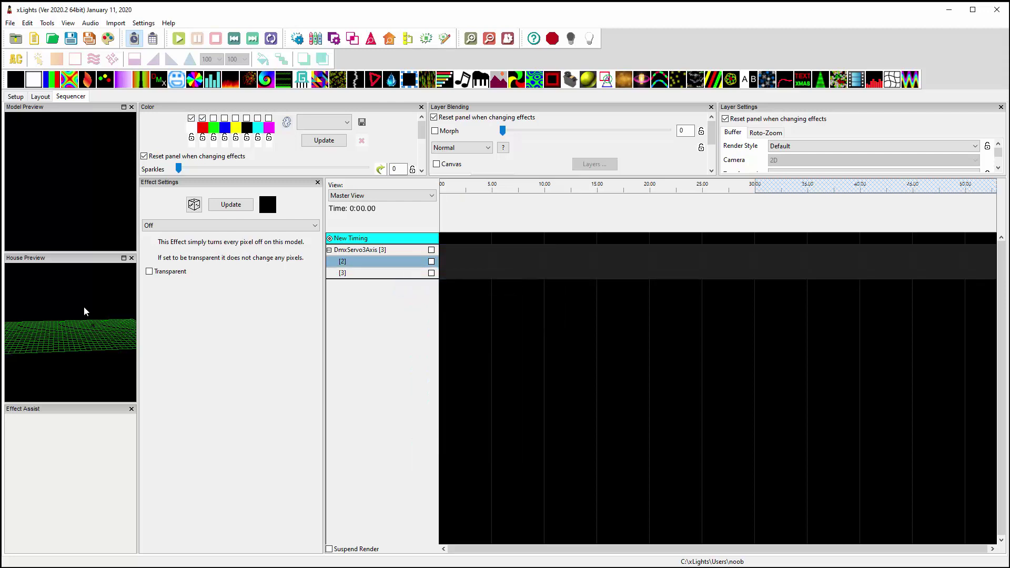
Show the MovingHead viewpoint in the House Preview, floated out as an enlarged window.
right_click(88, 308)
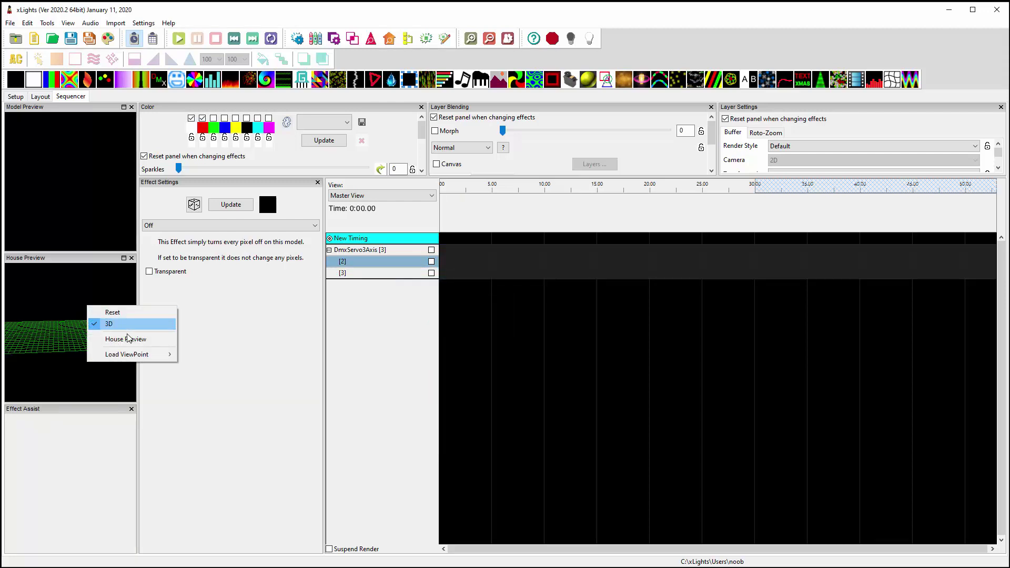
mouse_move(136, 354)
left_click(211, 355)
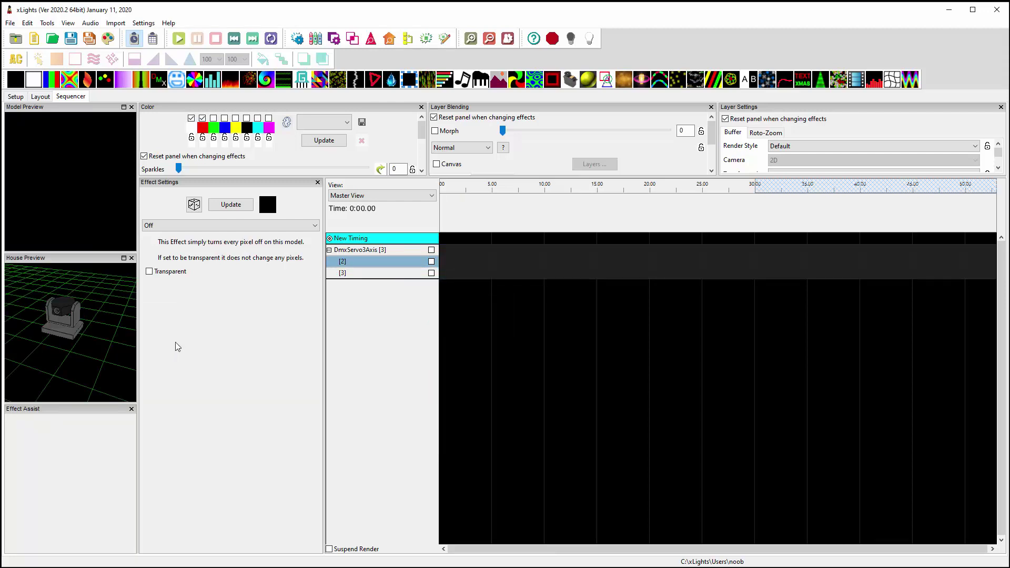
left_click_drag(69, 258, 810, 214)
left_click_drag(757, 351, 604, 477)
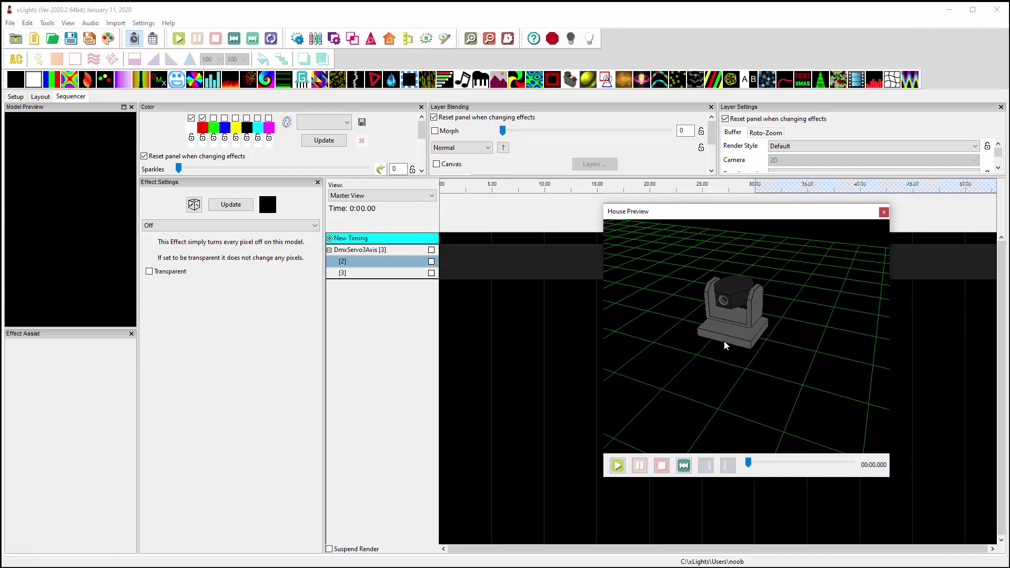
scroll(731, 363, "up", 5)
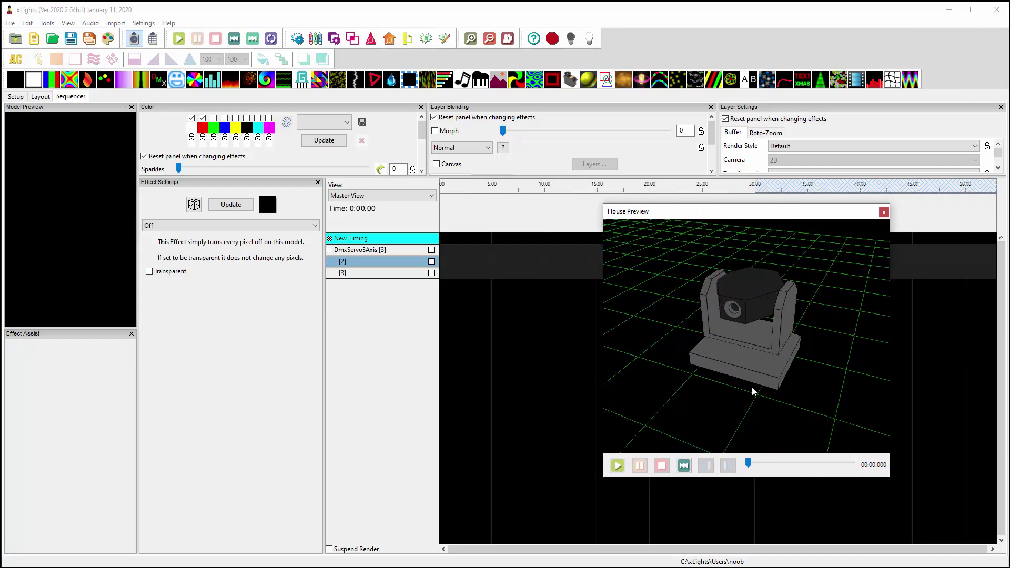
left_click_drag(794, 402, 792, 403)
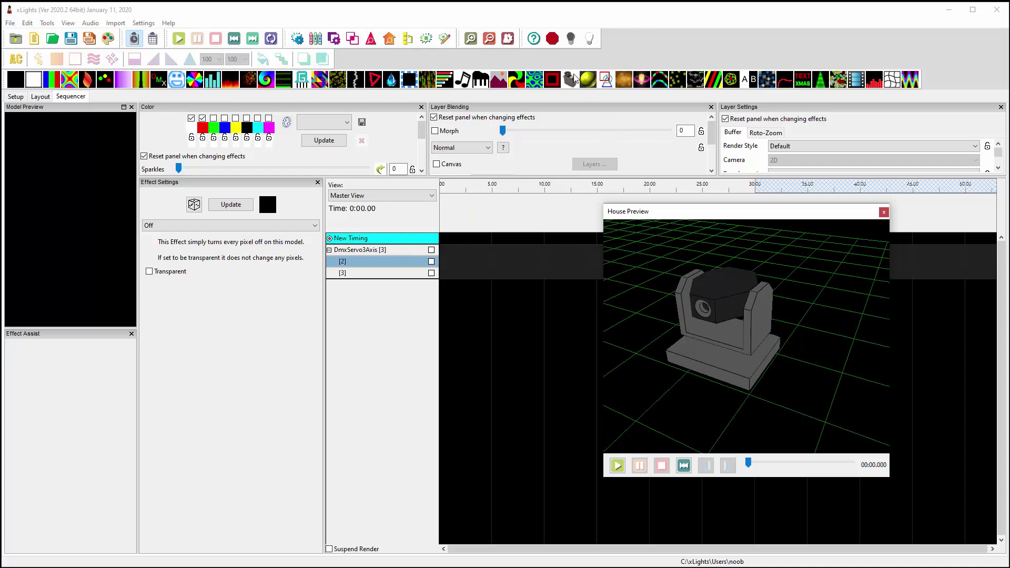
Add a 7.3-second timing mark and replace the Servo effect with one spanning it.
left_click_drag(570, 79, 475, 254)
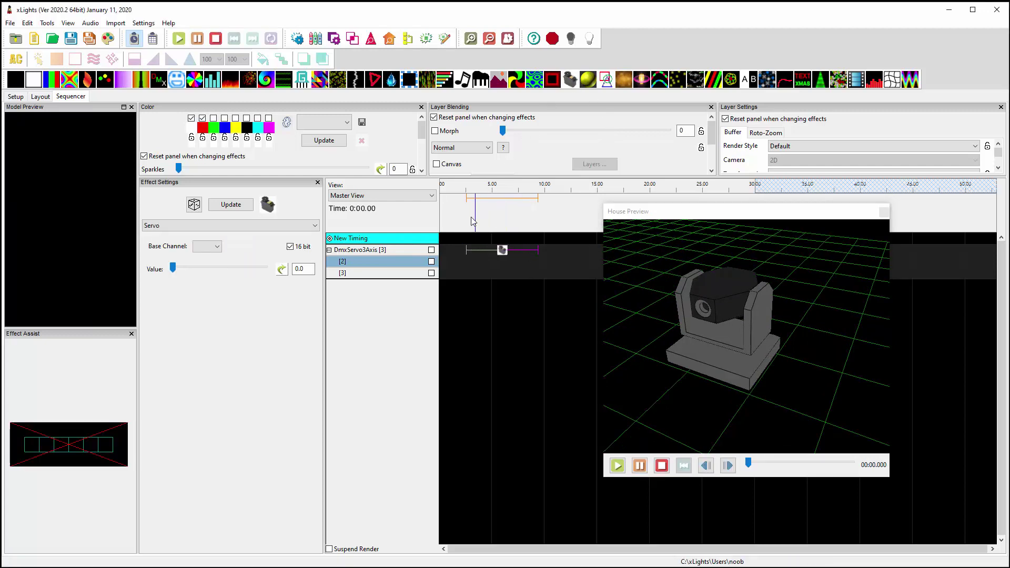
left_click_drag(464, 221, 538, 226)
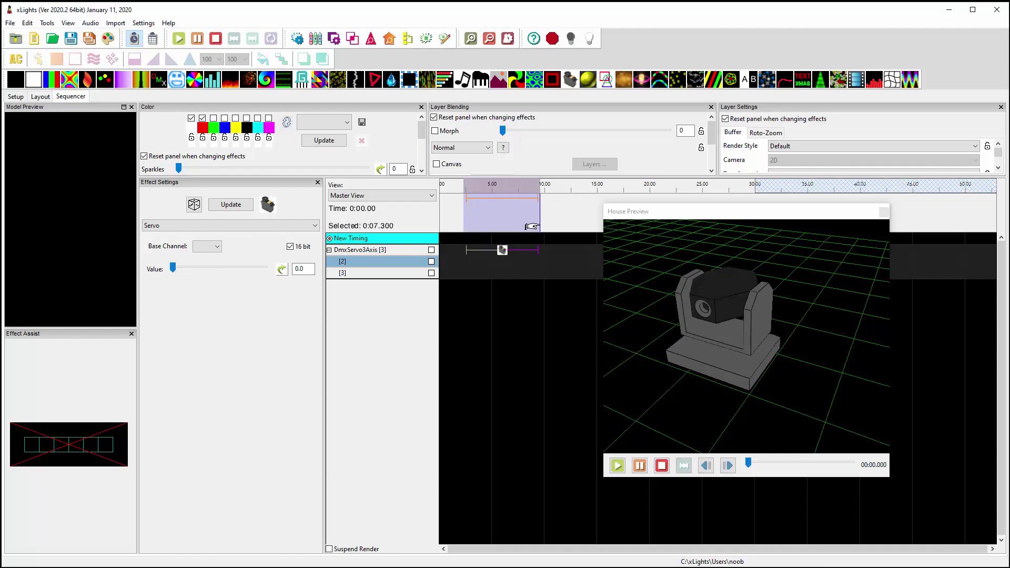
key("t")
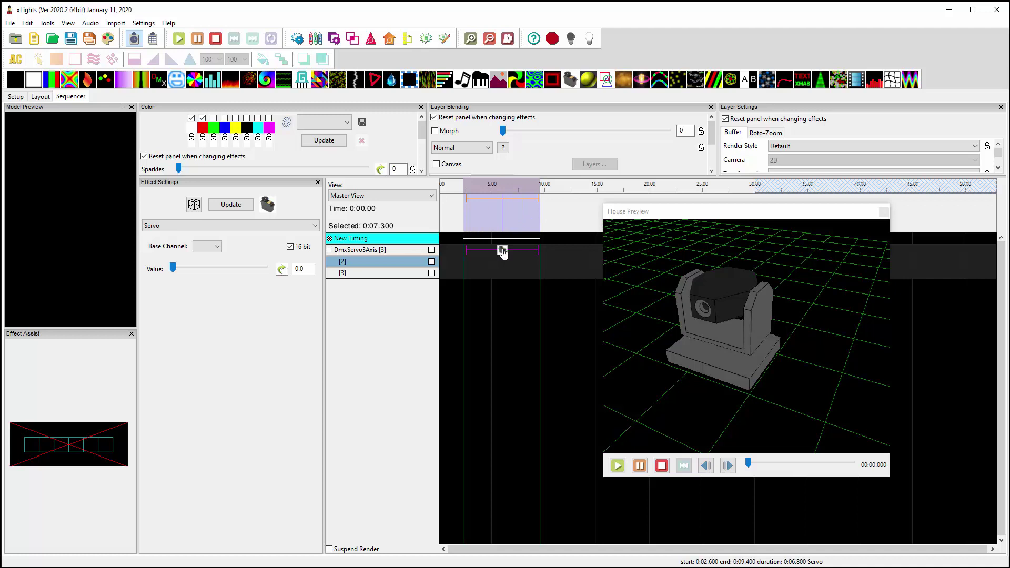
key("Delete")
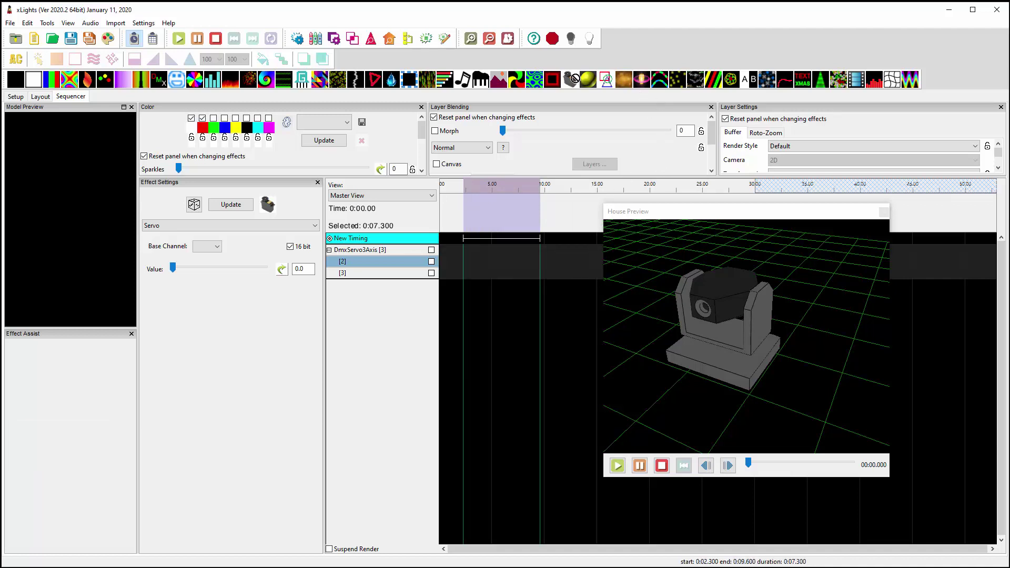
left_click_drag(575, 79, 503, 250)
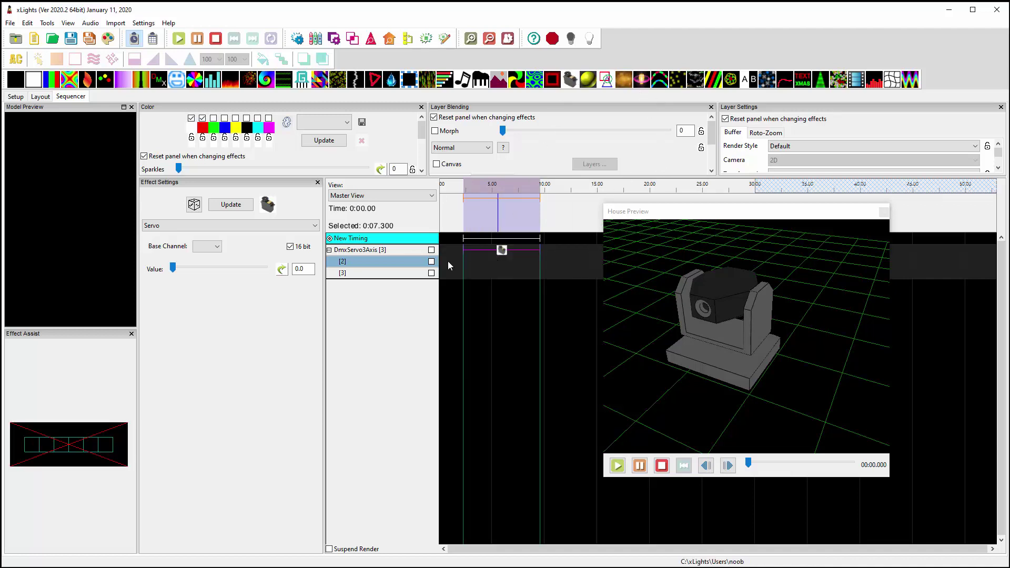
left_click(206, 246)
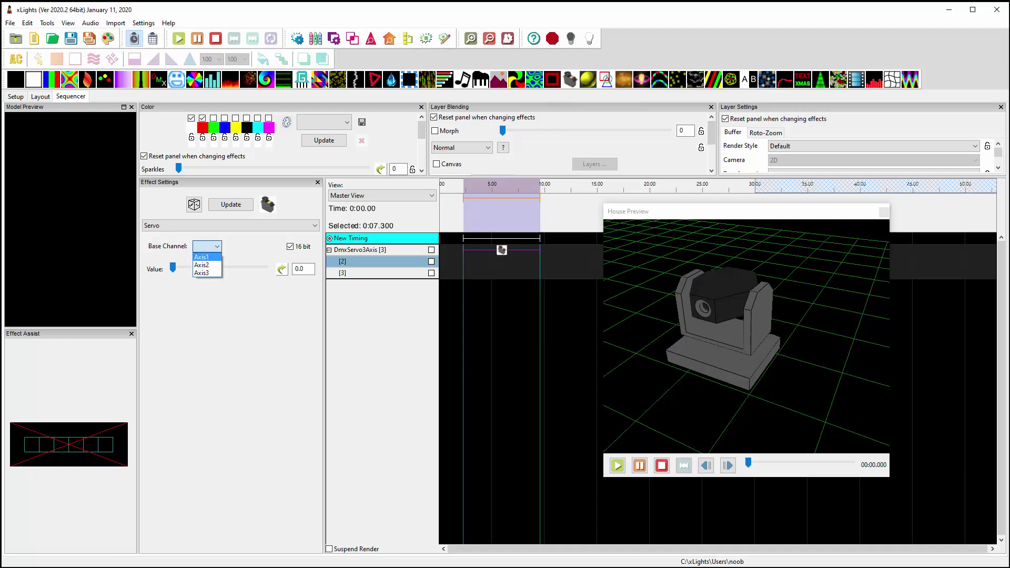
left_click(43, 98)
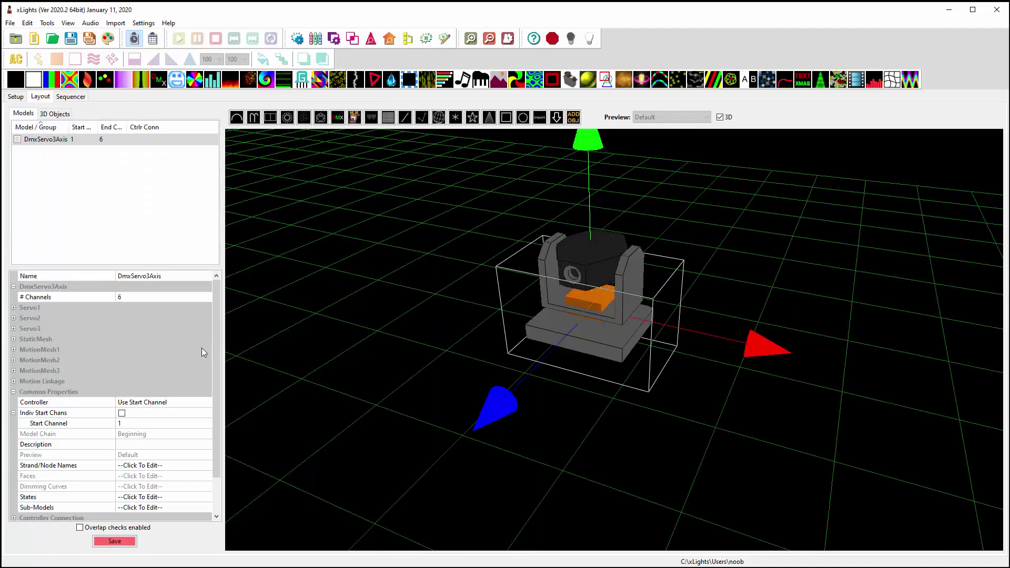
Rename node Axis1 to 'Yoke' and Axis2 to 'Head' in Strand/Node Names, then save.
left_click(206, 467)
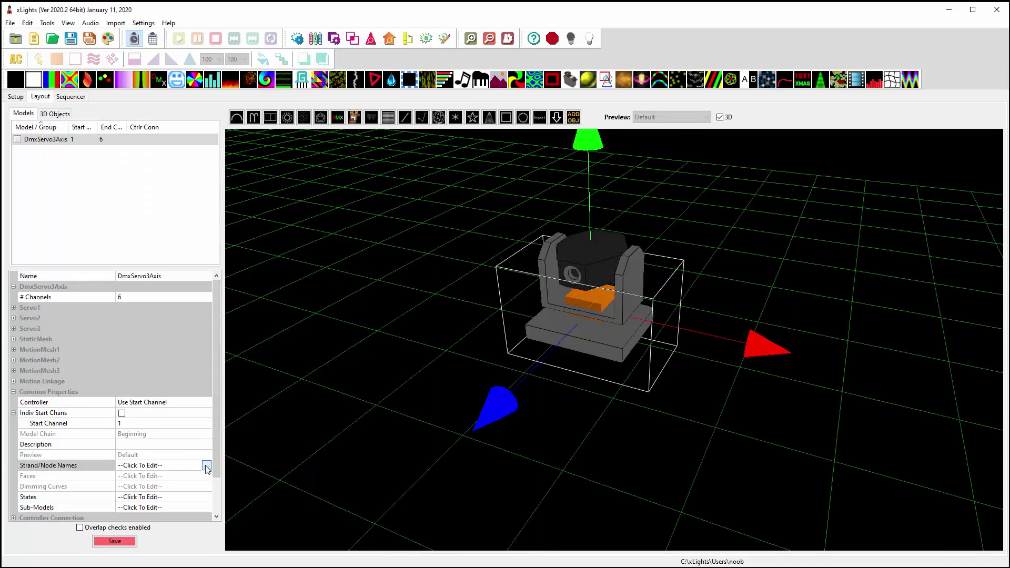
left_click(207, 466)
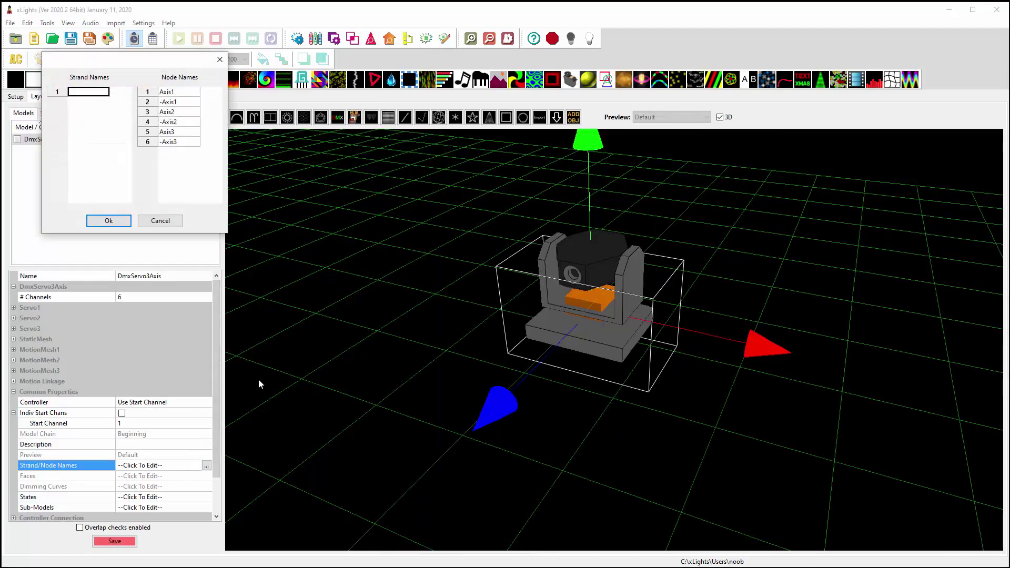
double_click(185, 93)
type("Yoke")
left_click(184, 113)
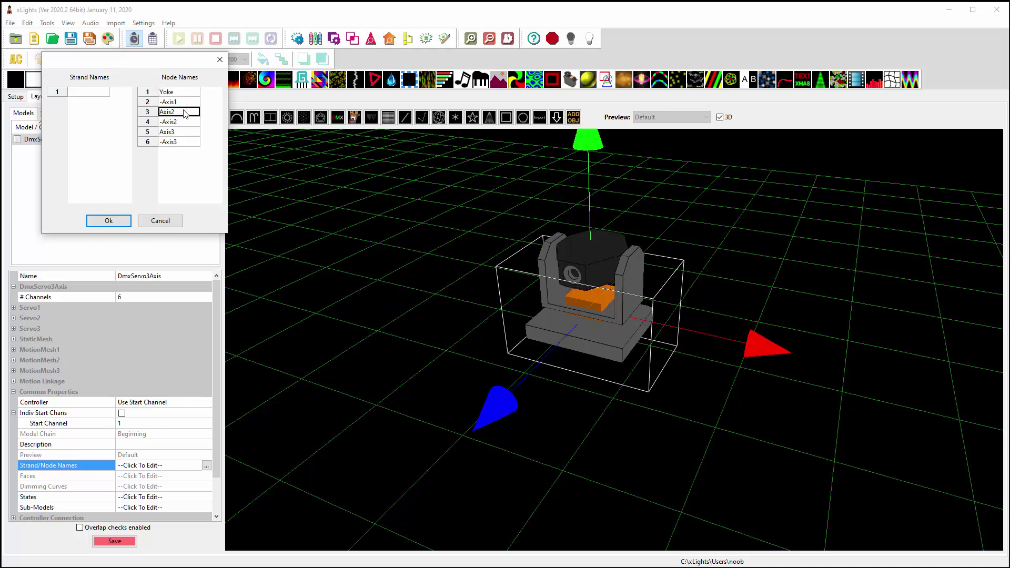
type("A")
left_click(187, 136)
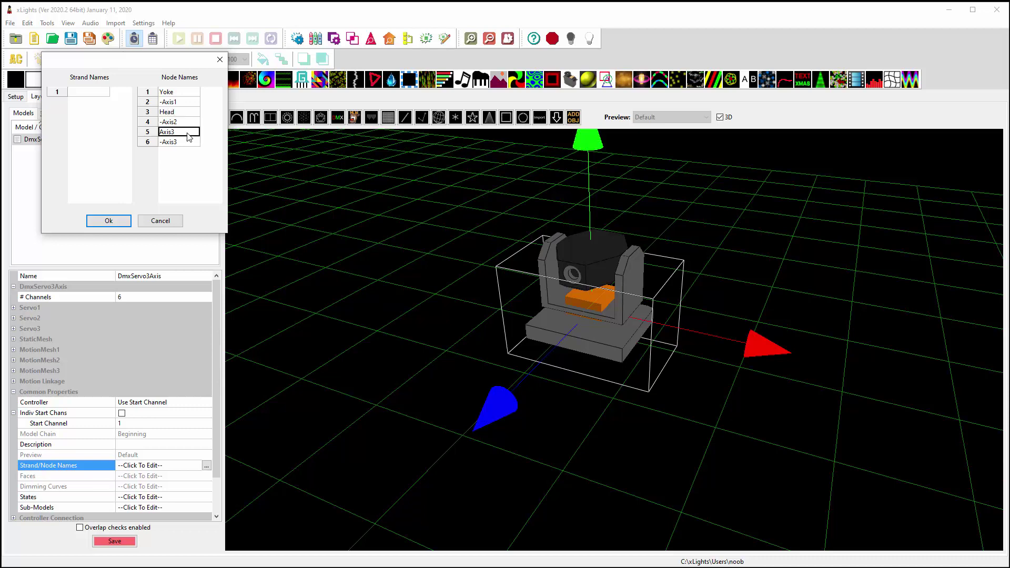
type("Axi")
left_click(108, 220)
left_click(114, 540)
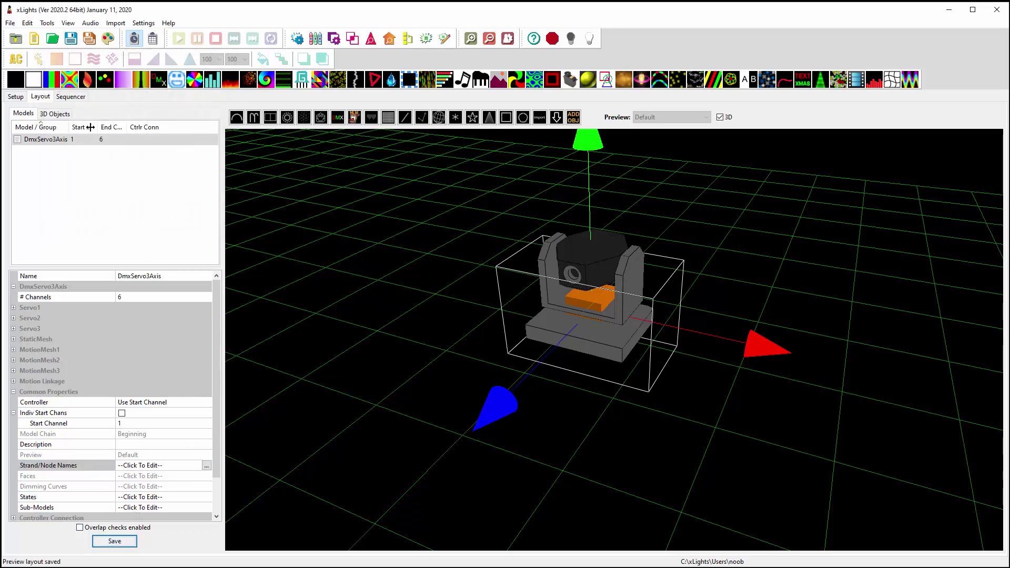
Set the Servo effect's Base Channel to Yoke and raise its Value slider to test.
left_click(70, 96)
left_click(501, 251)
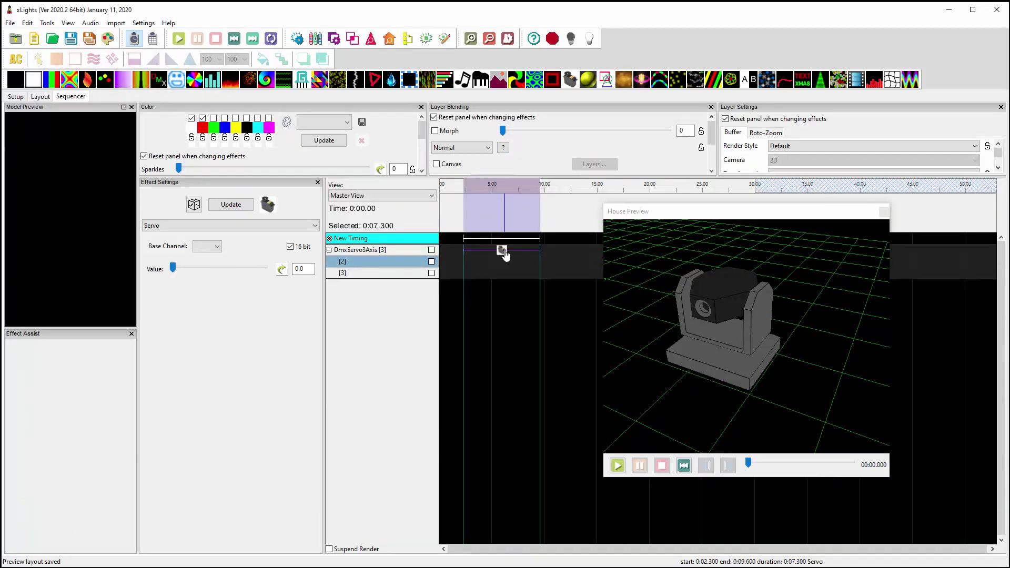
left_click(216, 246)
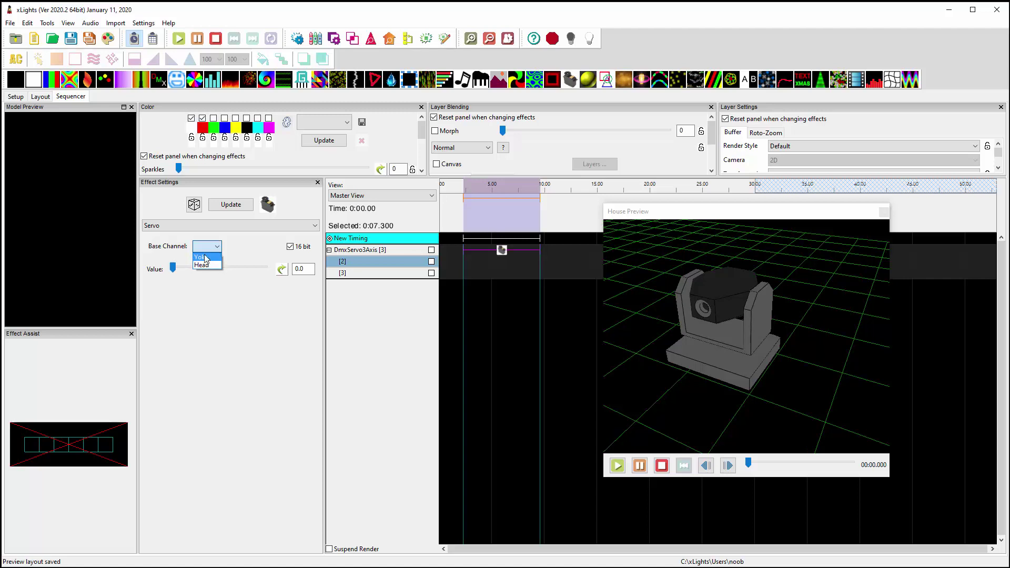
left_click(205, 257)
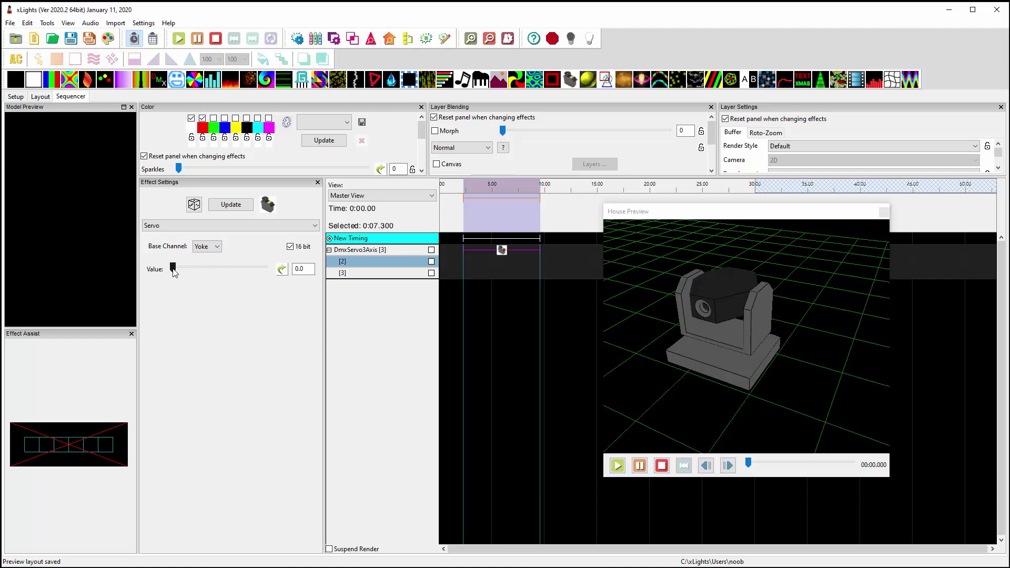
mouse_move(172, 267)
left_mouse_down()
mouse_move(182, 268)
mouse_move(158, 275)
mouse_move(198, 275)
mouse_move(156, 278)
left_mouse_up()
Set Servo1's Servo Style to Rotate Y and save the layout.
left_click(39, 96)
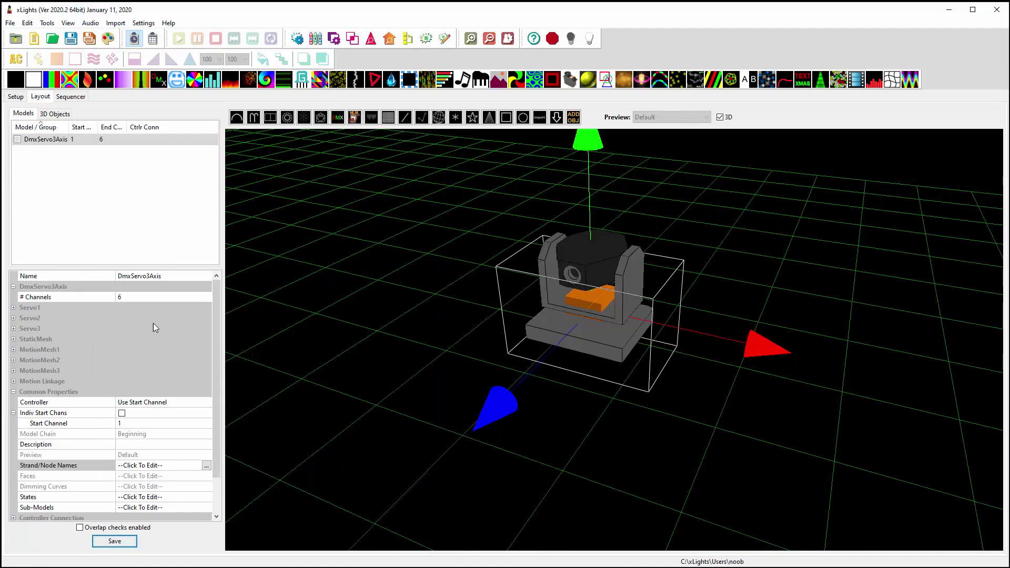
left_click(13, 307)
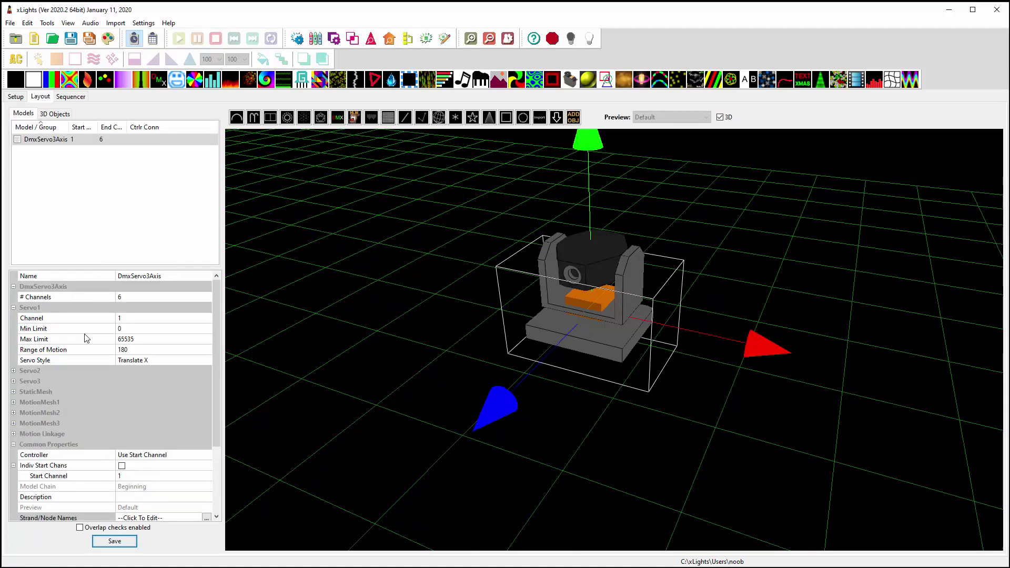
left_click(212, 364)
left_click(207, 360)
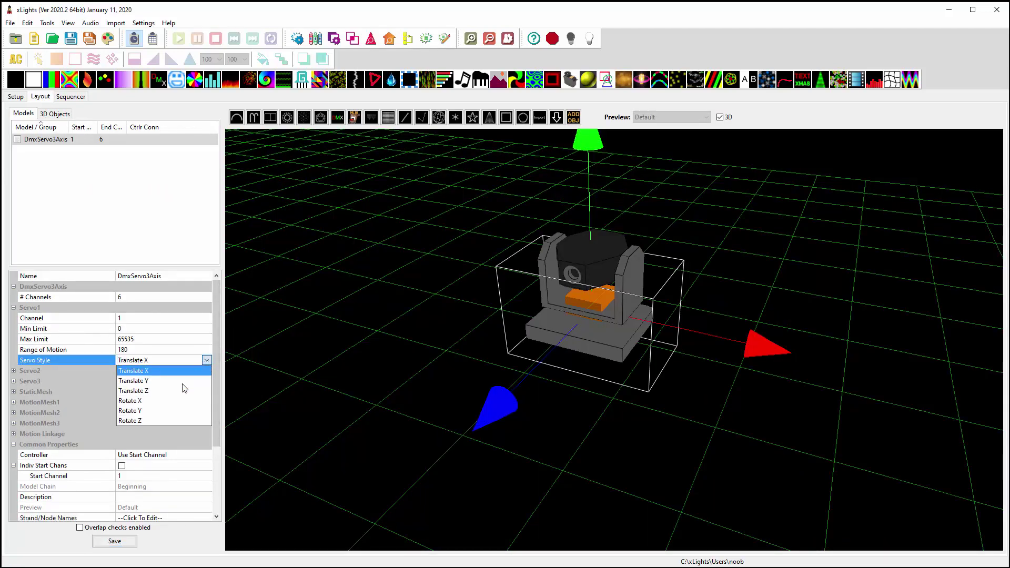
left_click(166, 410)
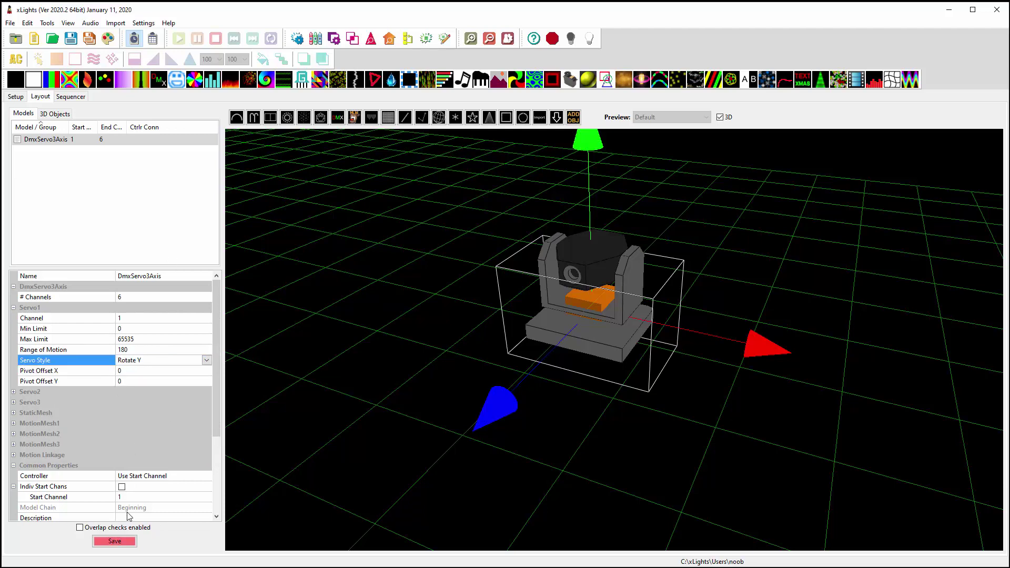
left_click(116, 541)
Test the yoke rotation with the Servo Value slider, then set Servo1's Range of Motion to 360.
left_click(70, 96)
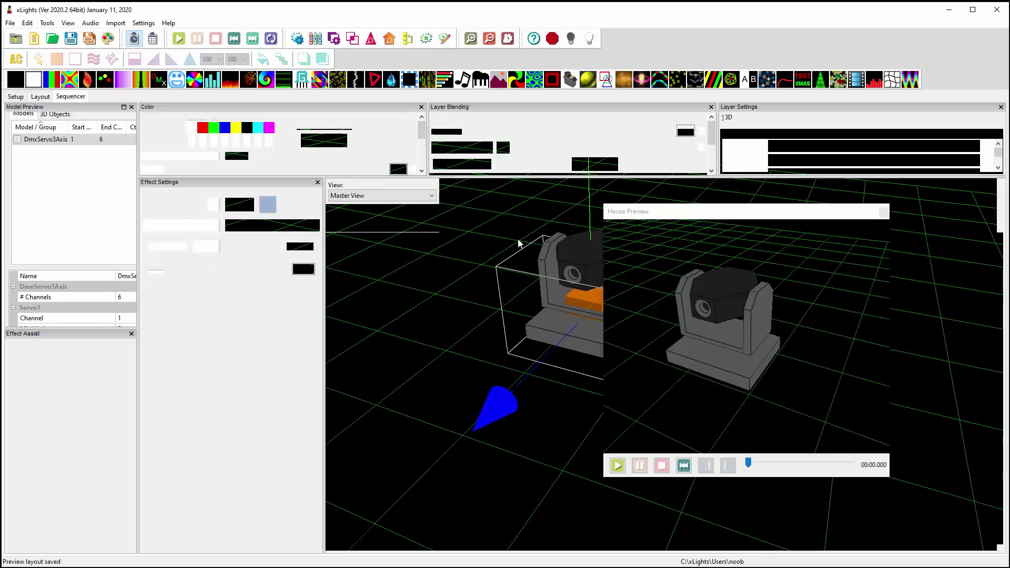
left_click(499, 251)
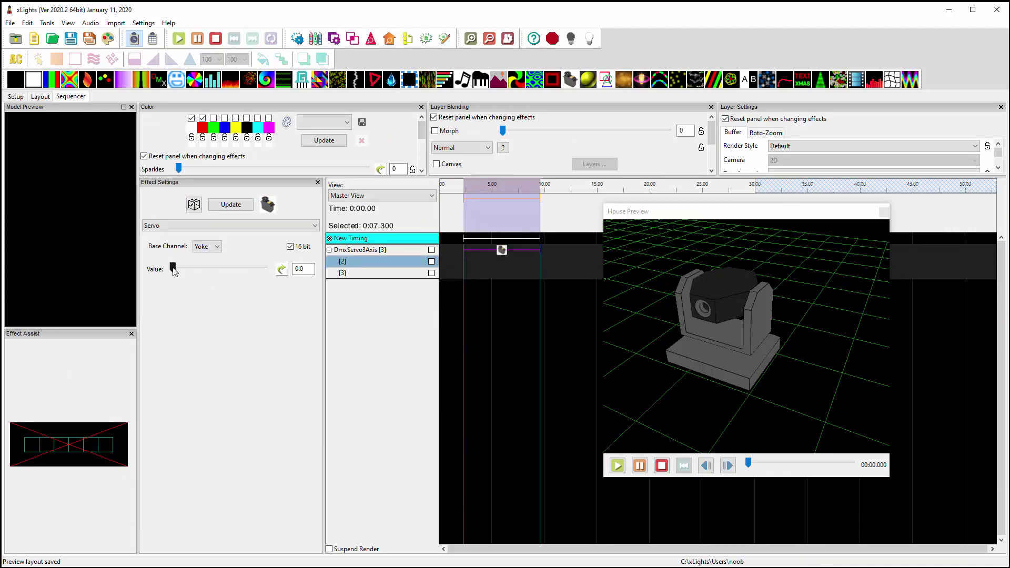
left_click_drag(174, 268, 173, 293)
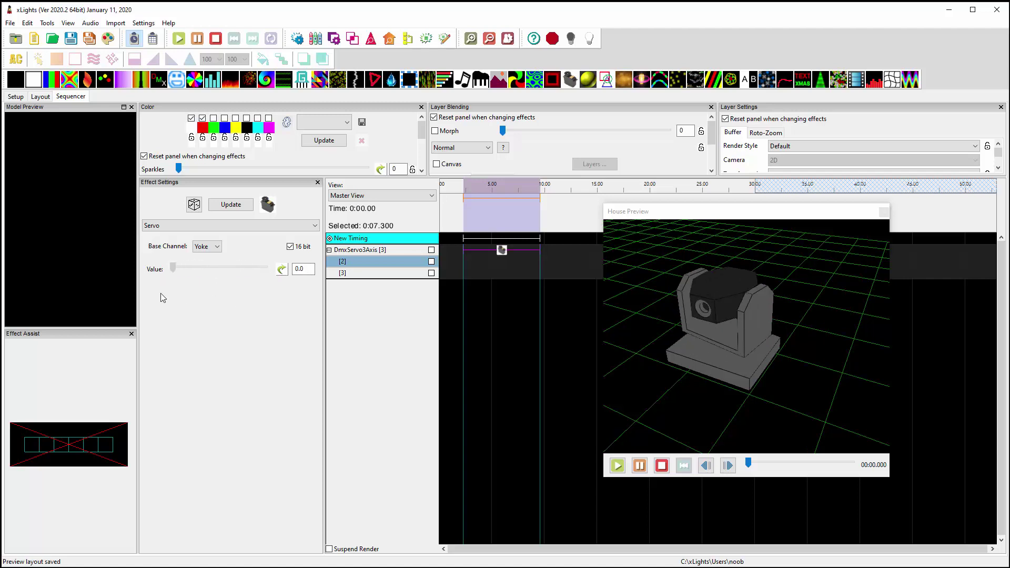
left_click(40, 96)
left_click(151, 350)
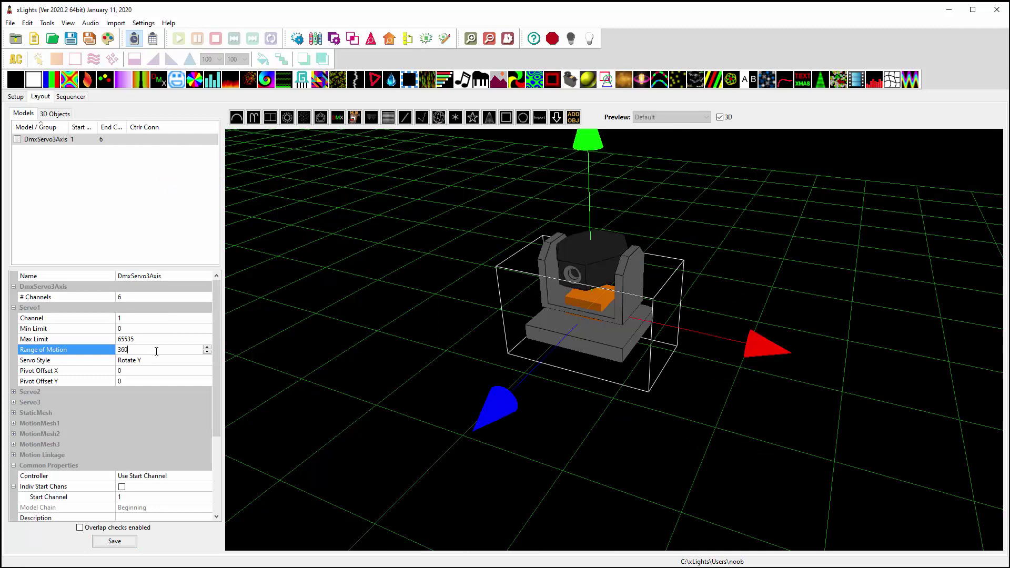
Commit Servo1's 360 range and test the wider yoke rotation in the Sequencer.
left_click(154, 339)
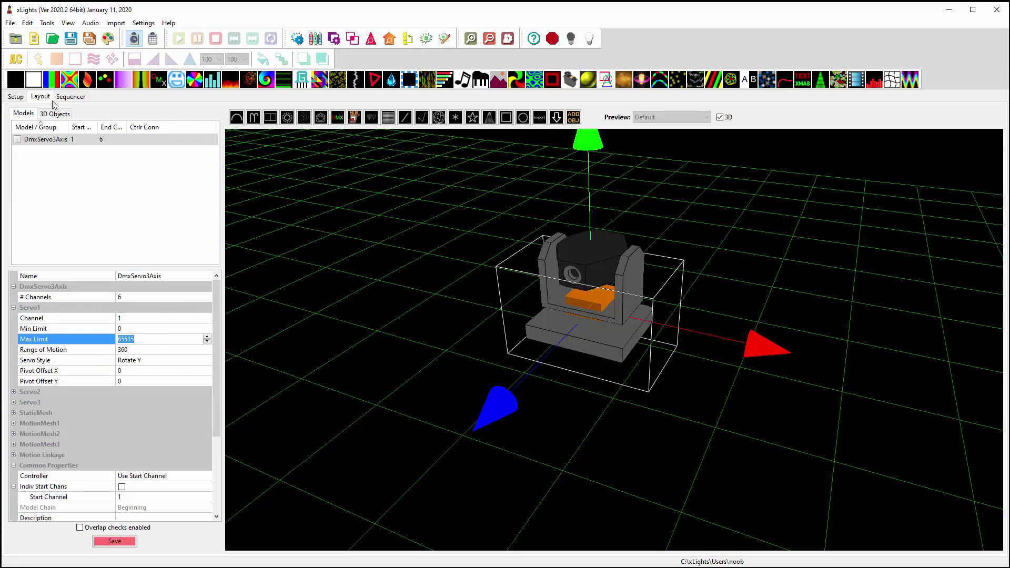
left_click(69, 97)
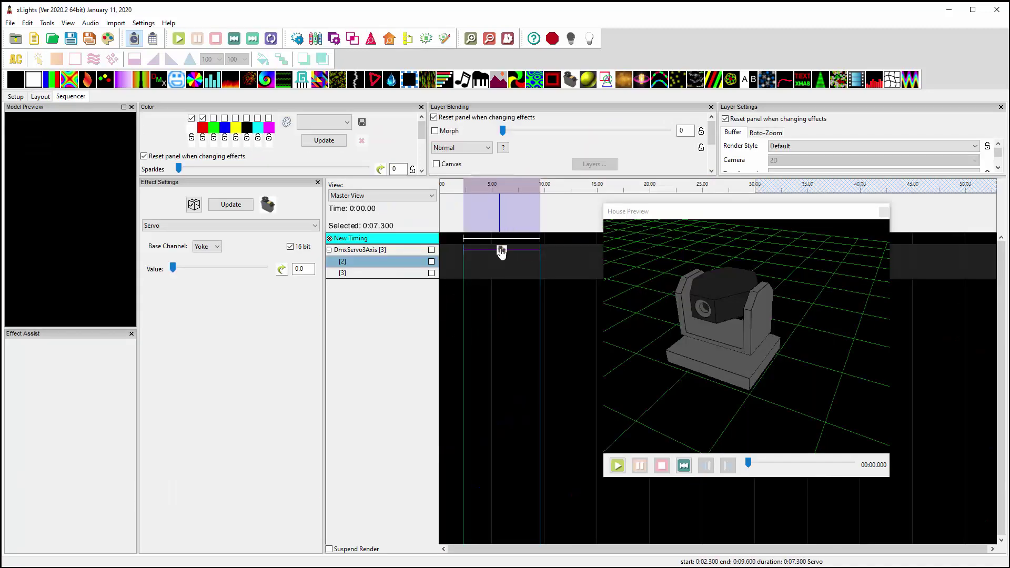
left_click(501, 251)
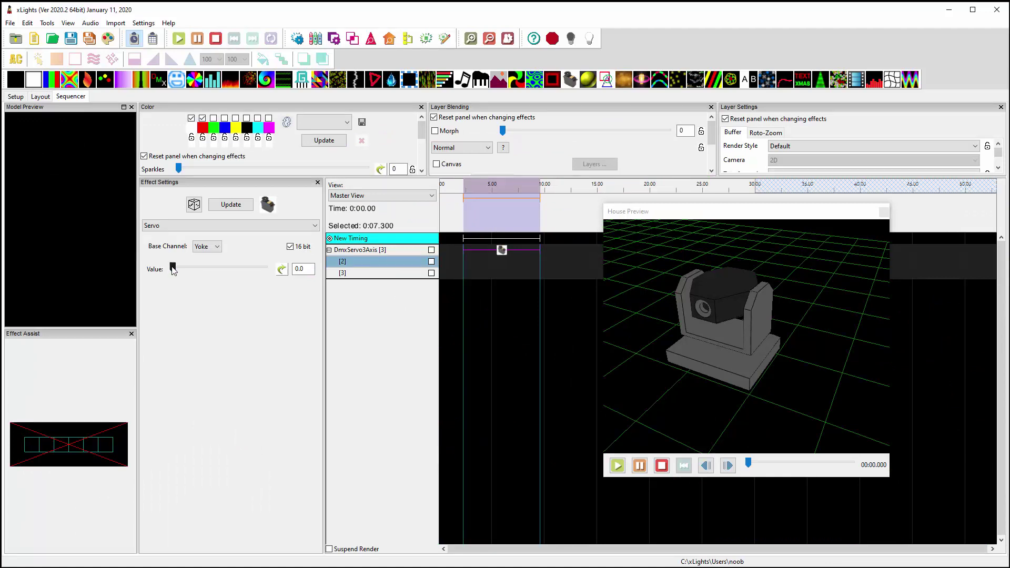
mouse_move(172, 269)
left_mouse_down()
mouse_move(247, 268)
mouse_move(152, 269)
left_mouse_up()
Switch the Servo effect's Base Channel to Head.
left_click(208, 246)
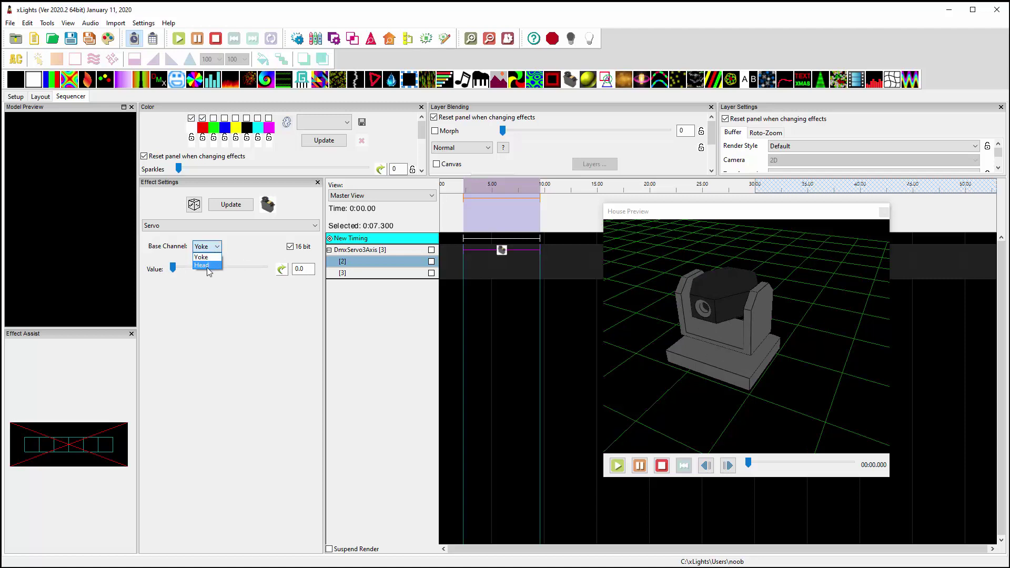
left_click(207, 266)
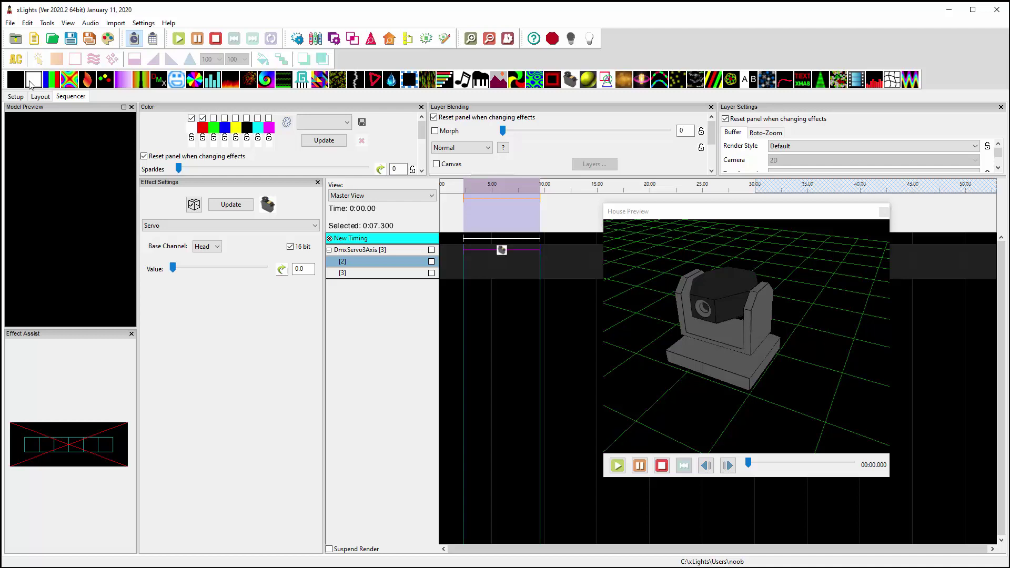
left_click(40, 96)
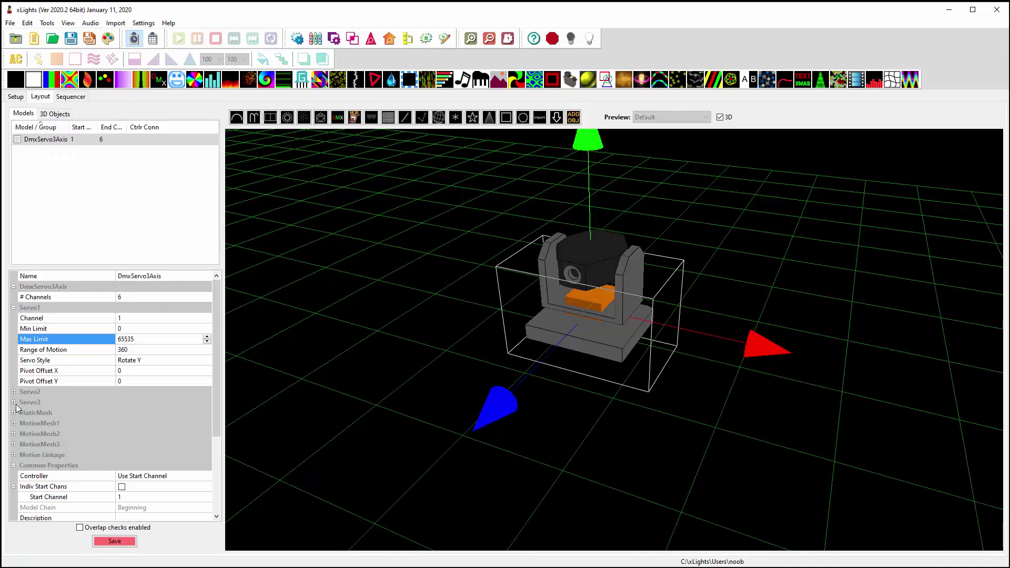
Change Servo2's Servo Style from translate to Rotate X.
left_click(14, 391)
left_click(207, 445)
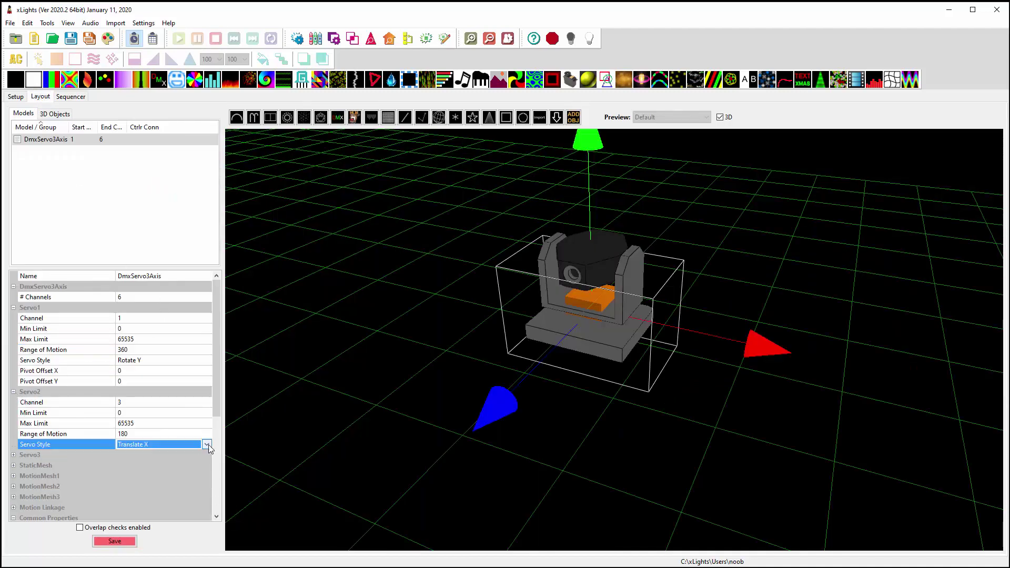
left_click(207, 444)
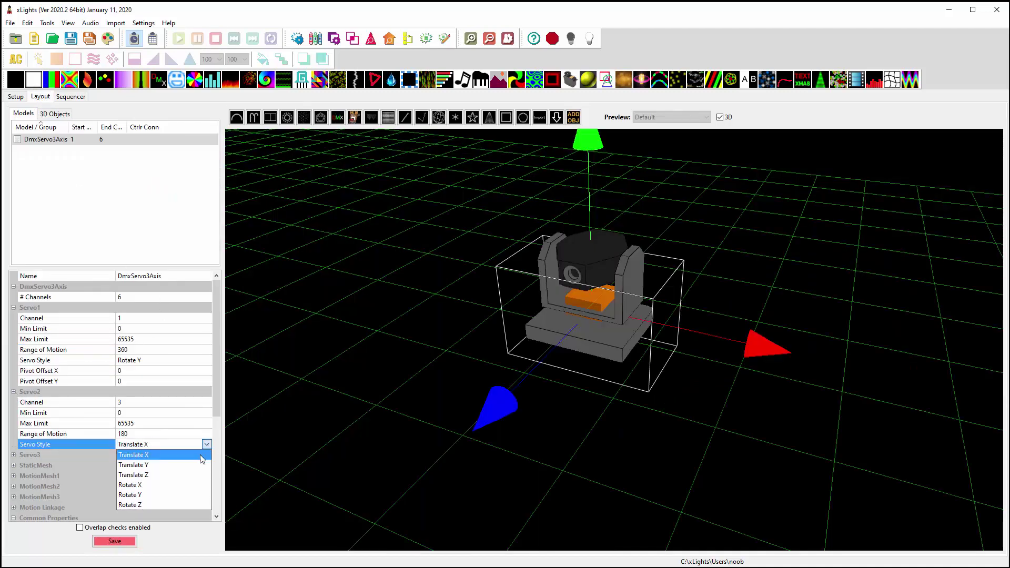
left_click(164, 485)
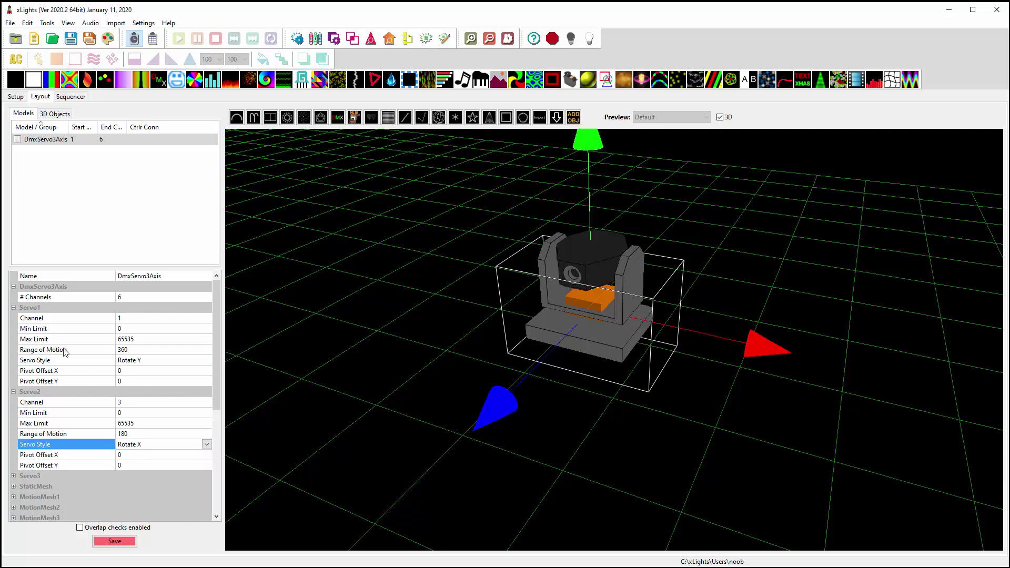
left_click(69, 98)
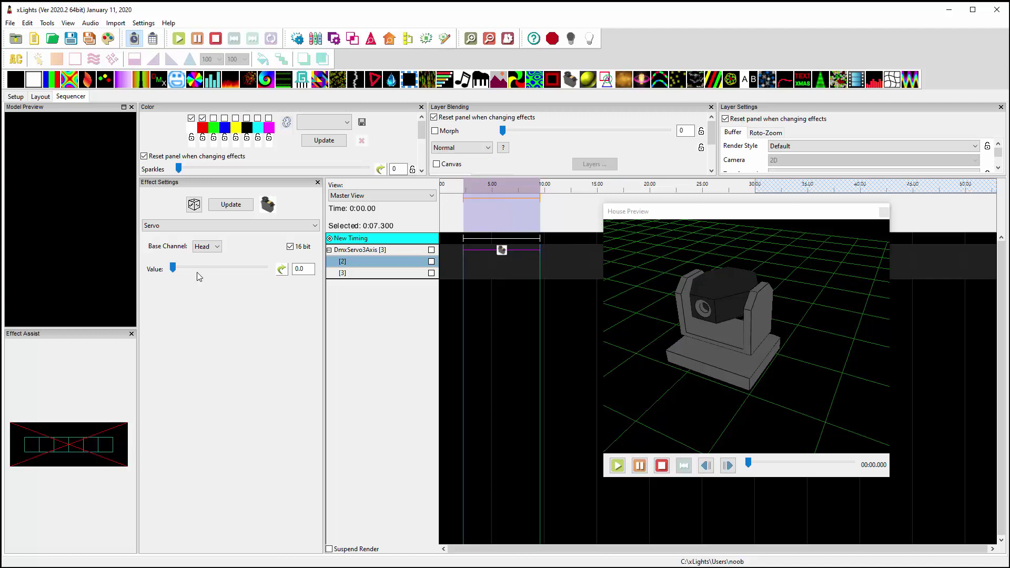
Test the head with the Servo Value slider, then switch Base Channel to Yoke and test at 4.0.
left_click_drag(175, 269, 156, 282)
left_click(213, 246)
left_click(215, 264)
mouse_move(173, 268)
left_mouse_down()
mouse_move(185, 269)
mouse_move(153, 273)
left_mouse_up()
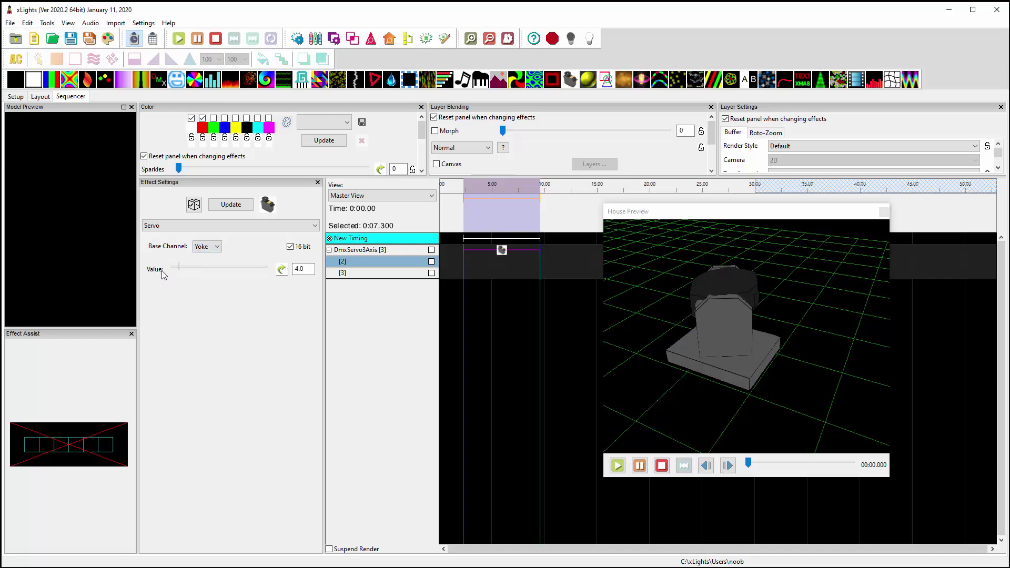
Collapse Servo1 and Servo2, and set Servo2 Linkage to Mesh 1 under Motion Linkage.
left_click(41, 96)
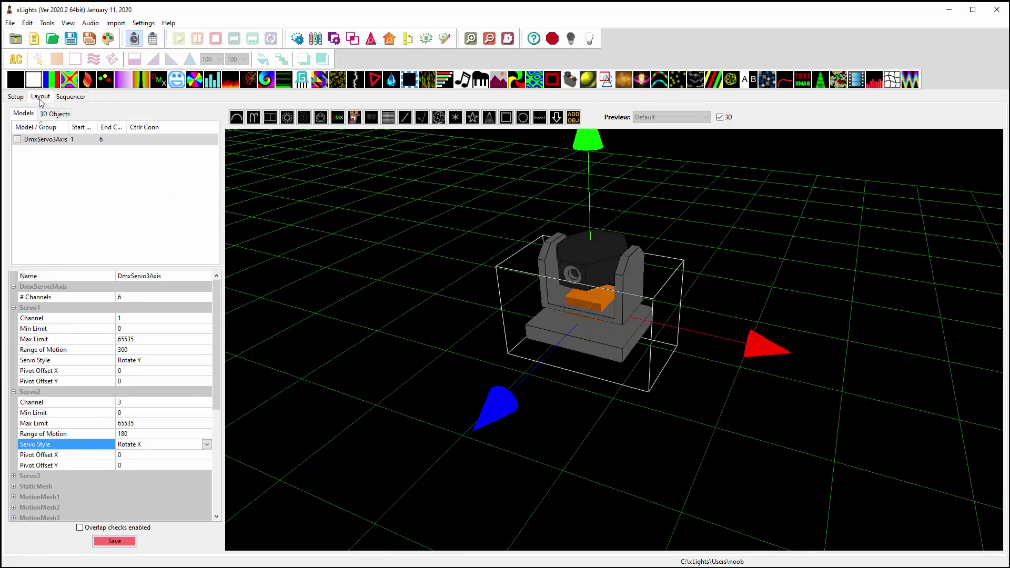
left_click(13, 308)
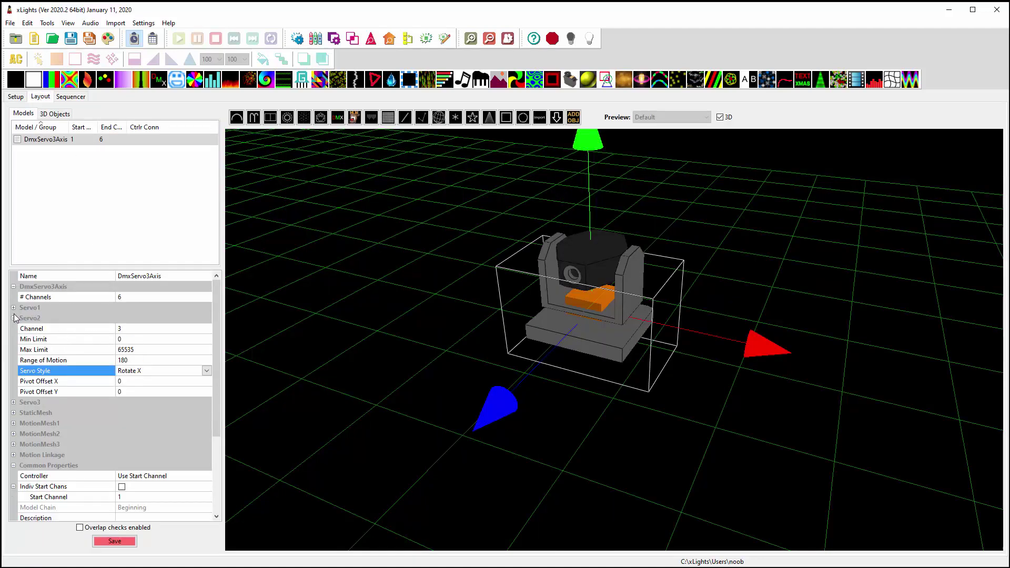
left_click(13, 318)
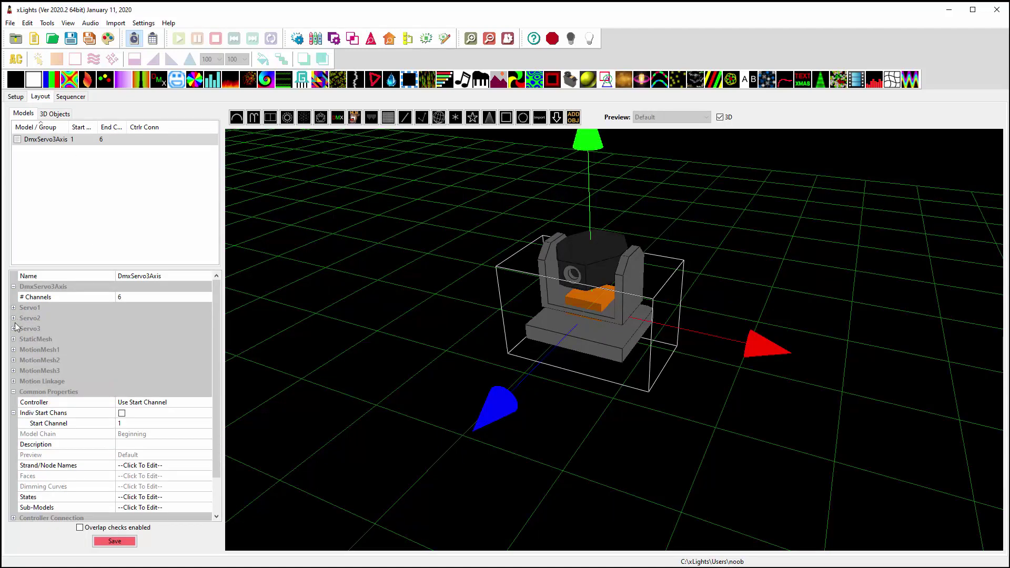
left_click(14, 382)
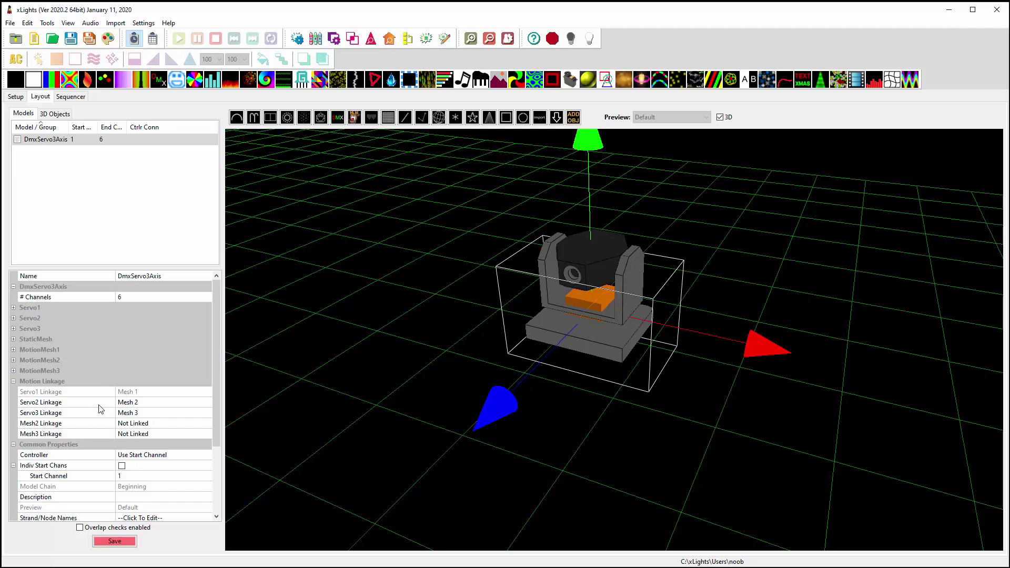
left_click(208, 402)
left_click(206, 401)
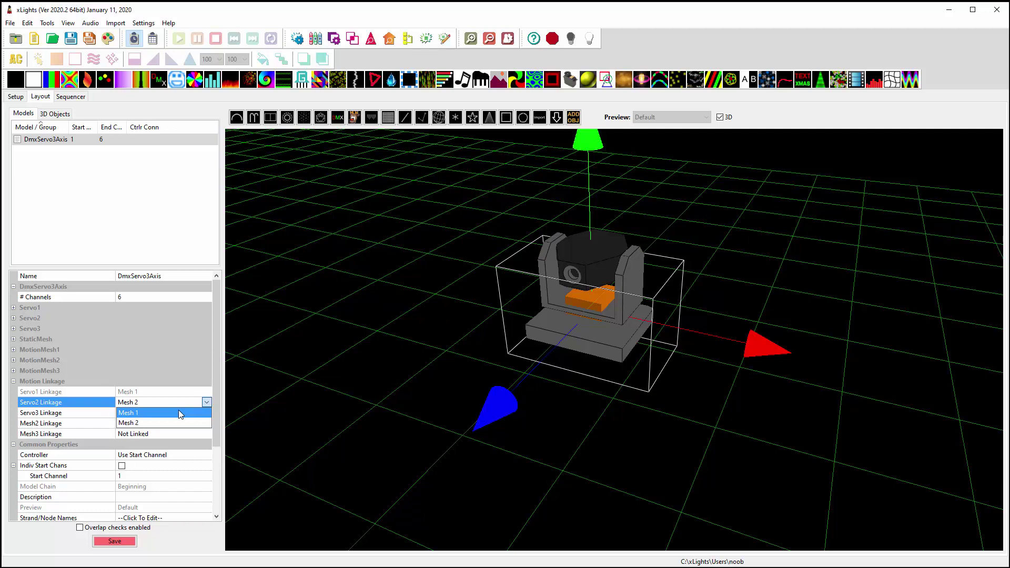
left_click(178, 412)
left_click(71, 96)
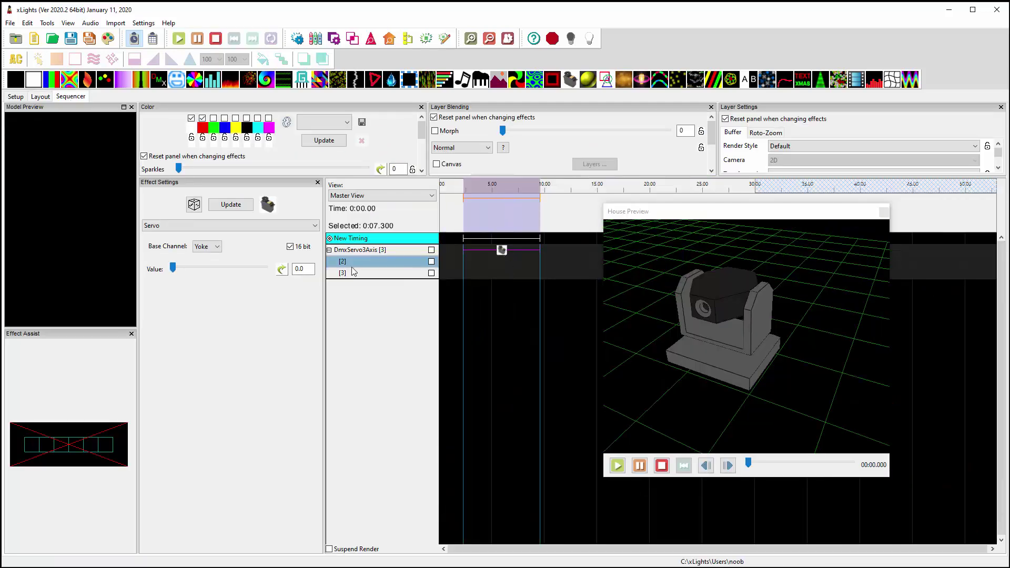
Set the Servo effect's Base Channel to Head and swing its Value to about 43.
left_click(217, 247)
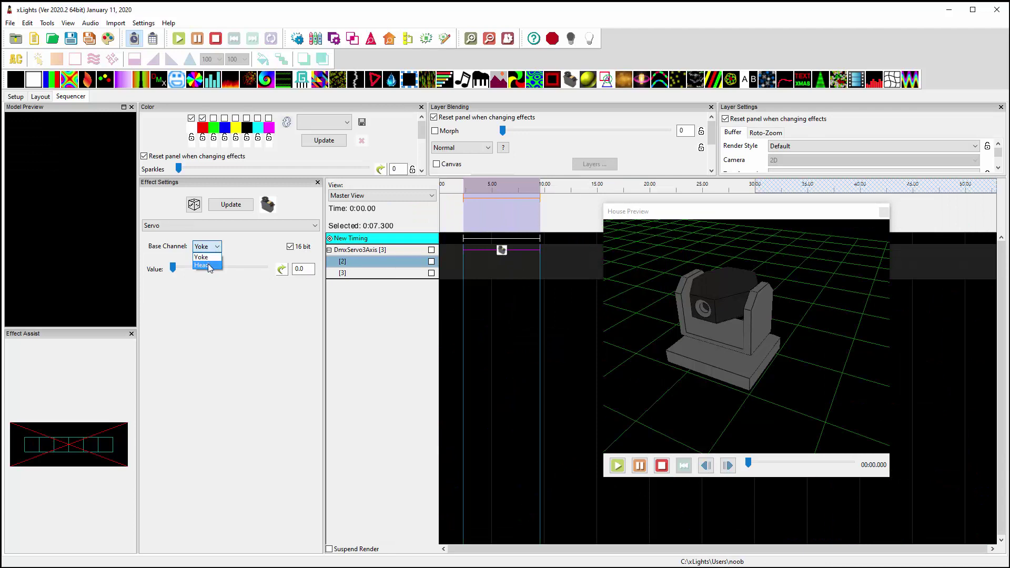
left_click(208, 265)
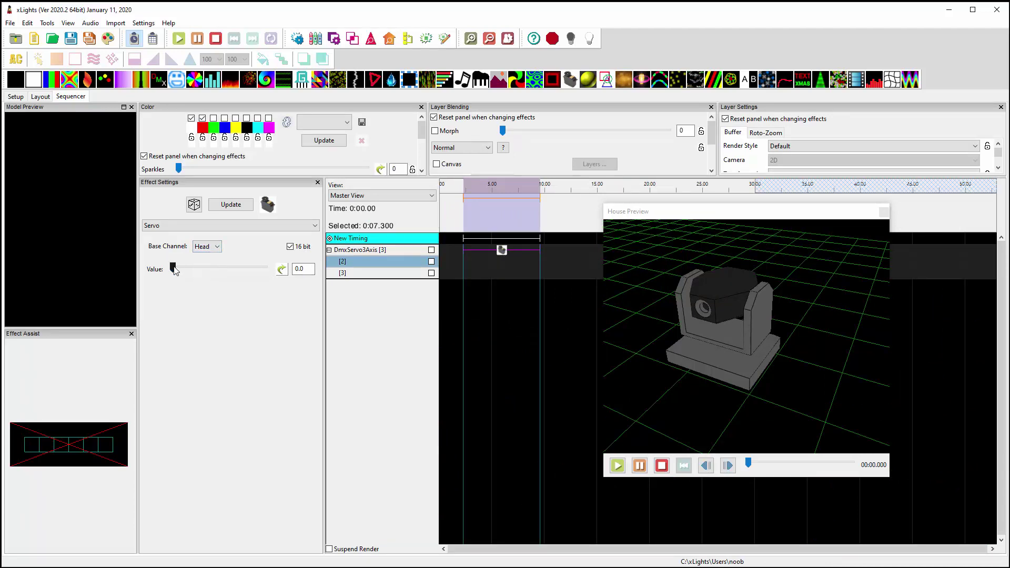
left_click_drag(173, 268, 163, 298)
Set Servo2 Linkage to Mesh 2 and Mesh2 Linkage to Mesh 1, then save the layout.
left_click(44, 99)
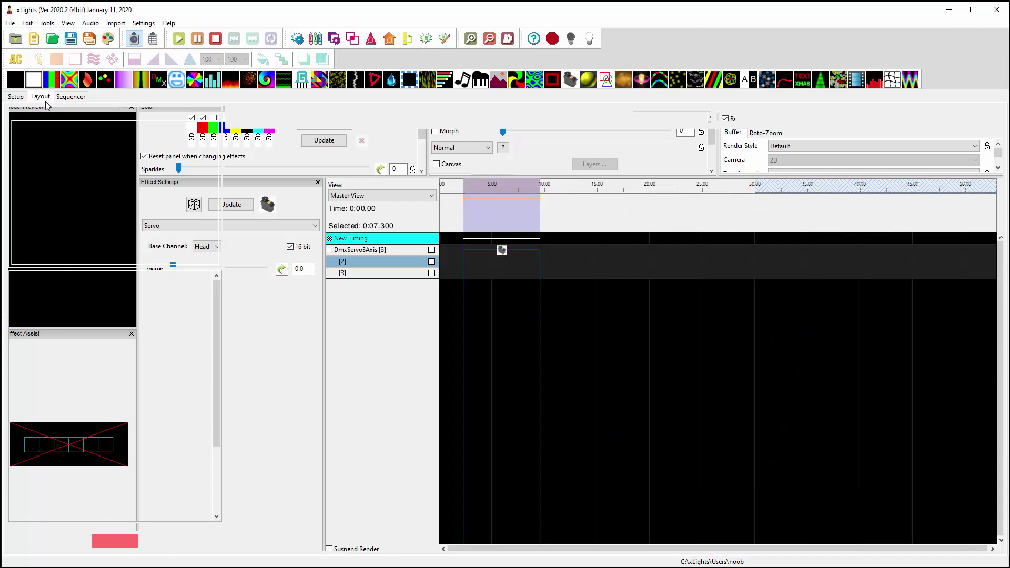
left_click(206, 402)
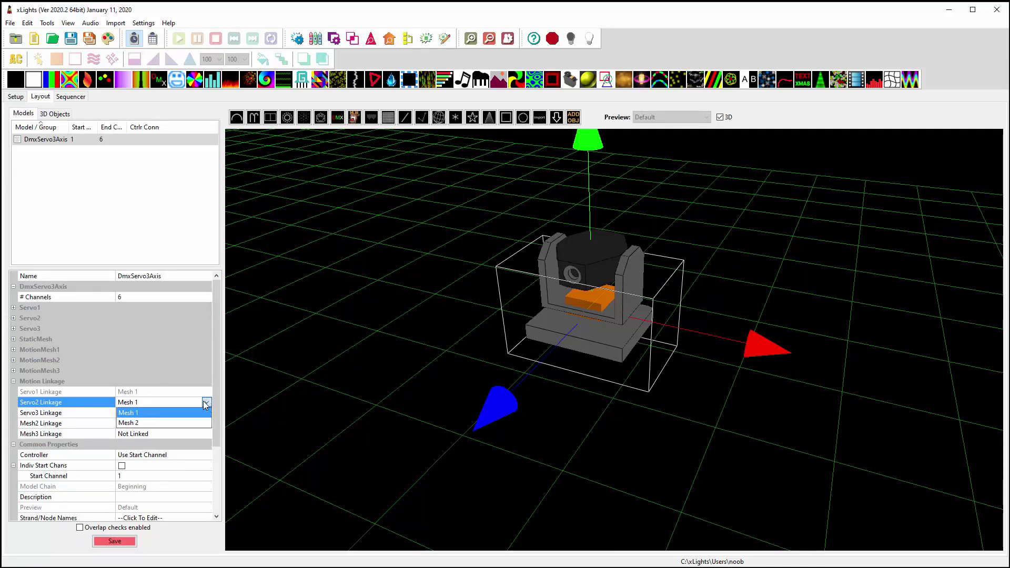
left_click(174, 423)
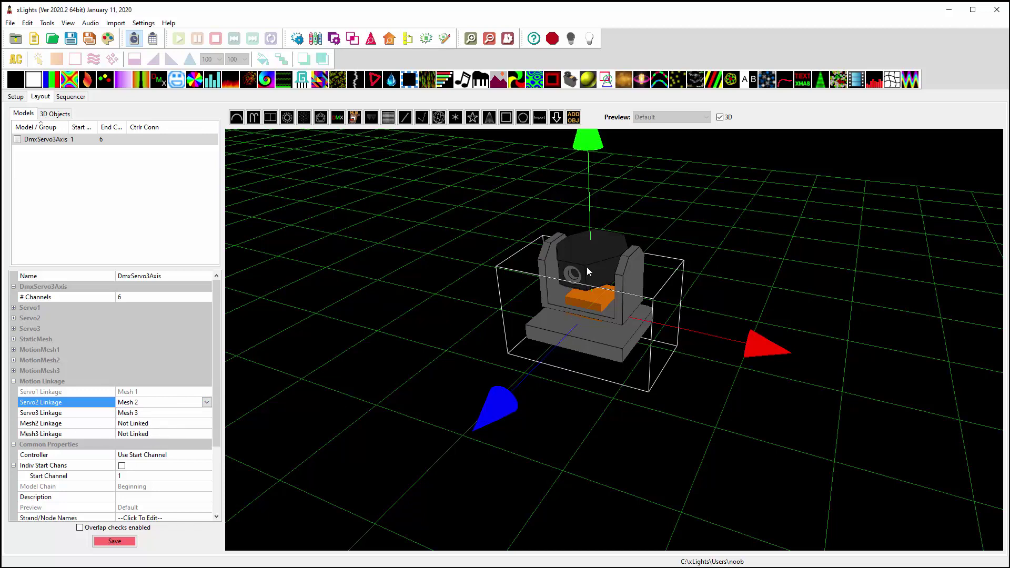
left_click(157, 423)
left_click(206, 423)
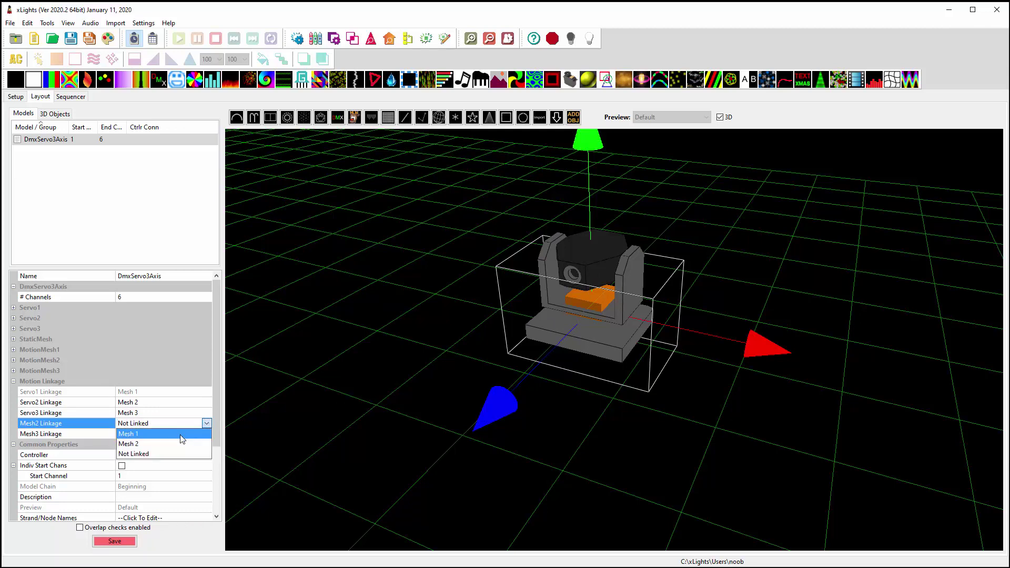
left_click(183, 434)
left_click(134, 541)
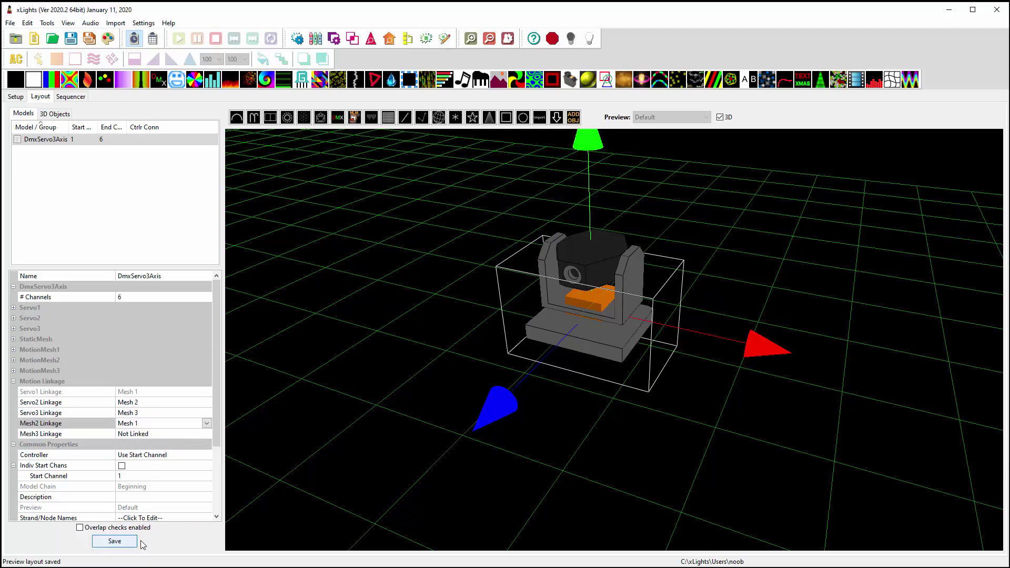
left_click(72, 97)
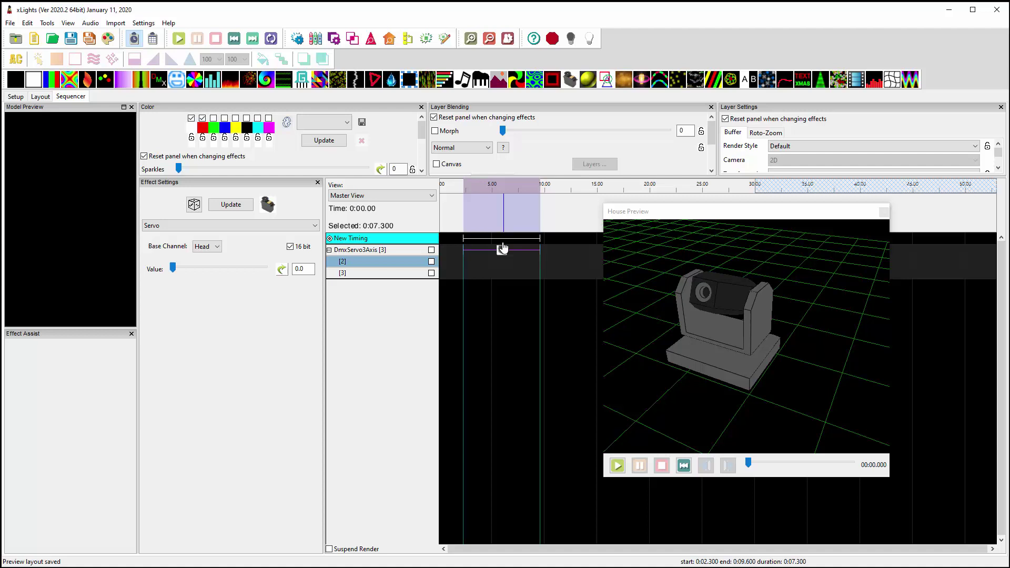
Play the sequence, set Base Channel to Yoke, and swing its Value to about 40.
key("space")
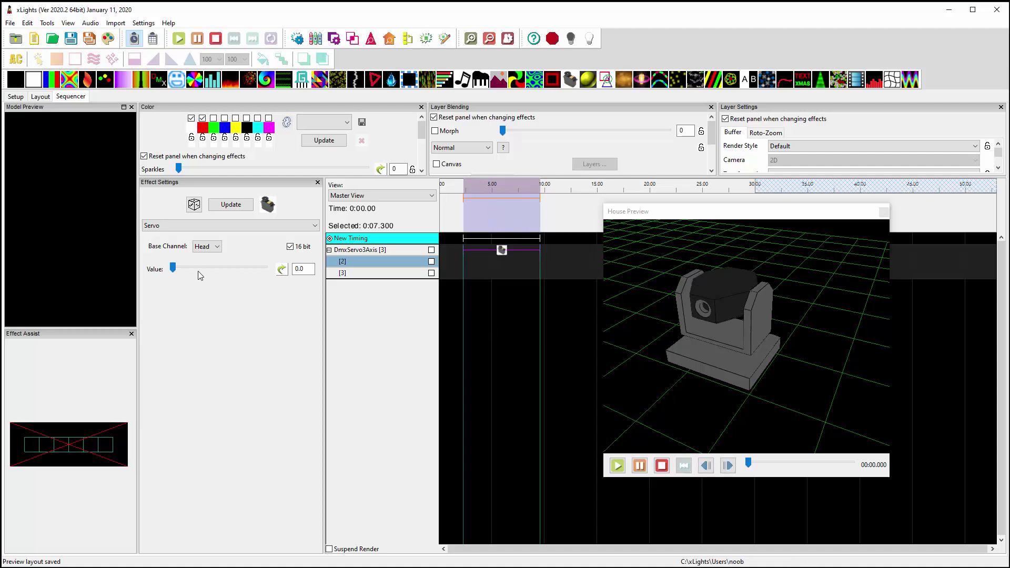
left_click(207, 246)
left_click(203, 262)
mouse_move(173, 268)
left_mouse_down()
mouse_move(265, 268)
mouse_move(170, 281)
left_mouse_up()
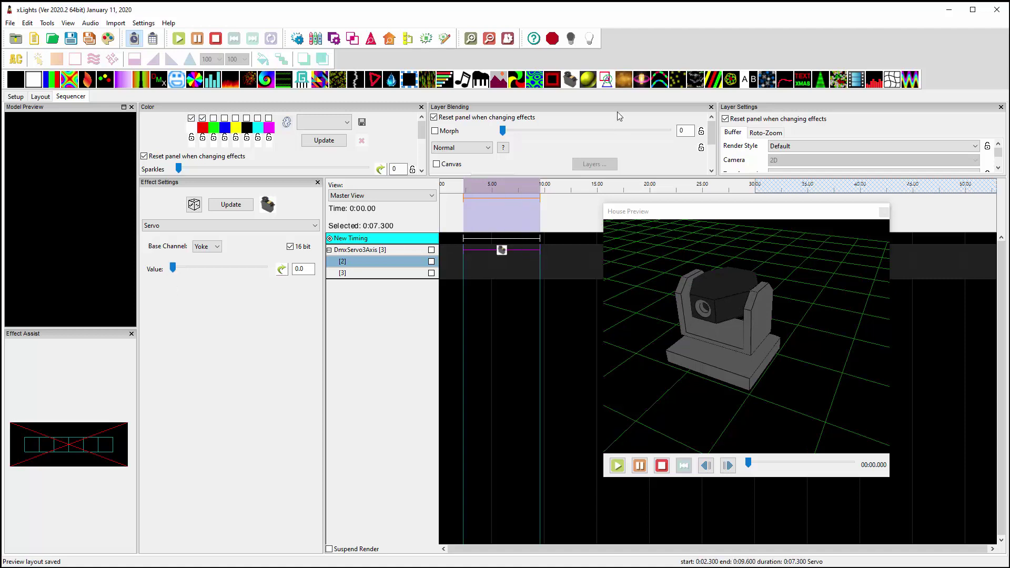
Add a Servo effect on row [2] and set the main row's yoke Value to 9.7.
left_click_drag(569, 79, 490, 269)
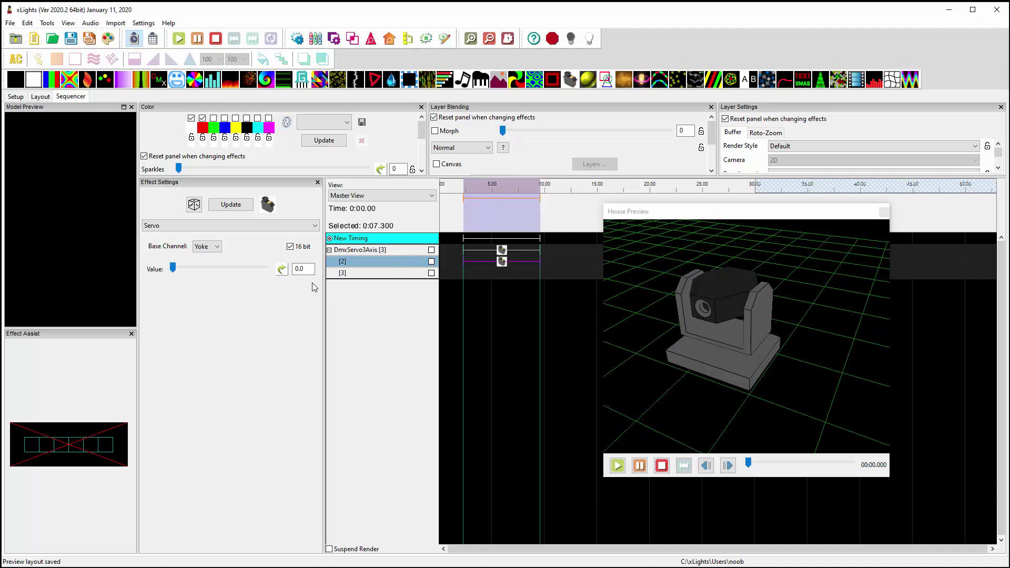
left_click(501, 250)
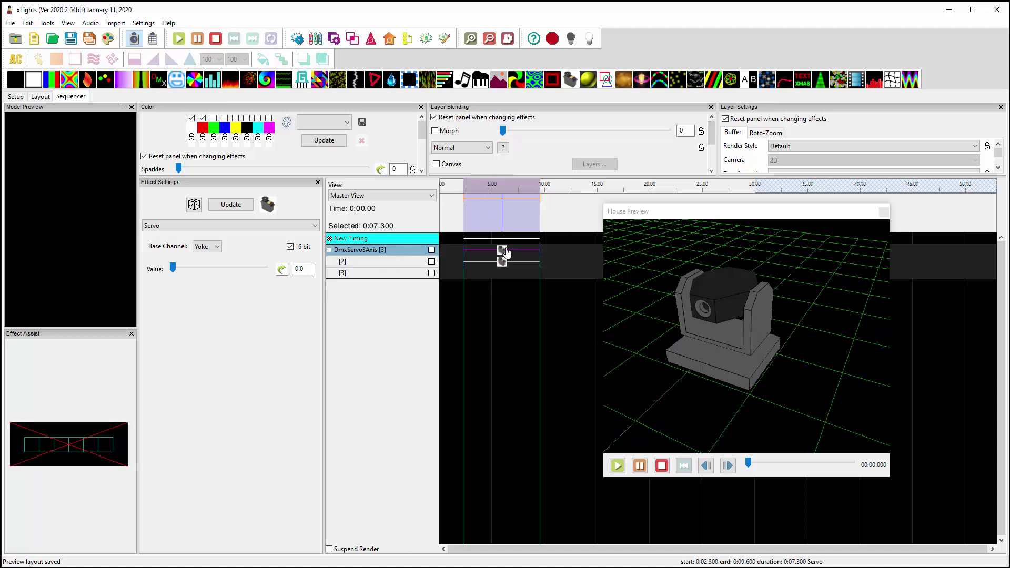
left_click_drag(173, 269, 182, 268)
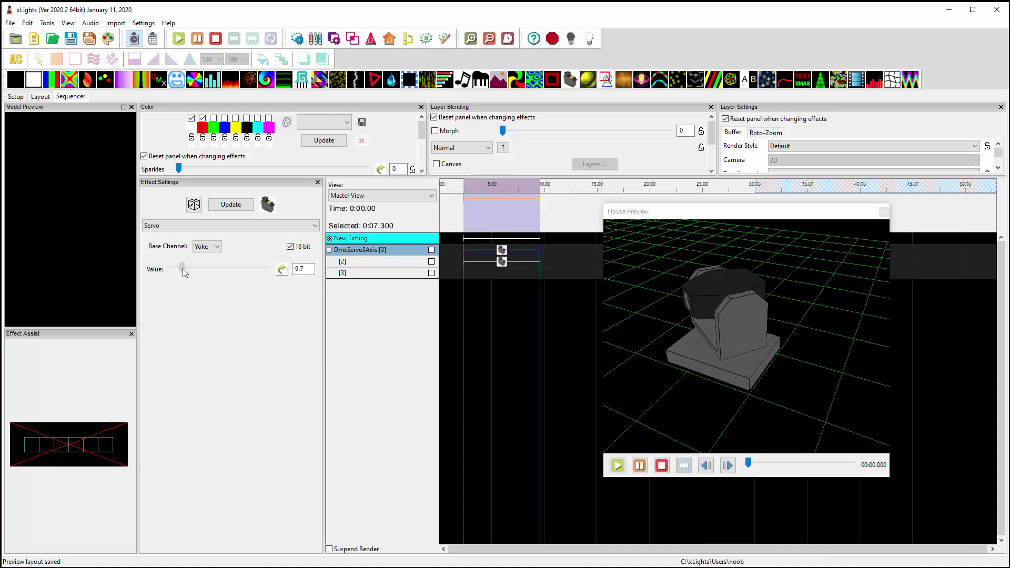
Make the row [2] Servo effect drive the Head at Value 48.0.
left_click(501, 262)
left_click(216, 247)
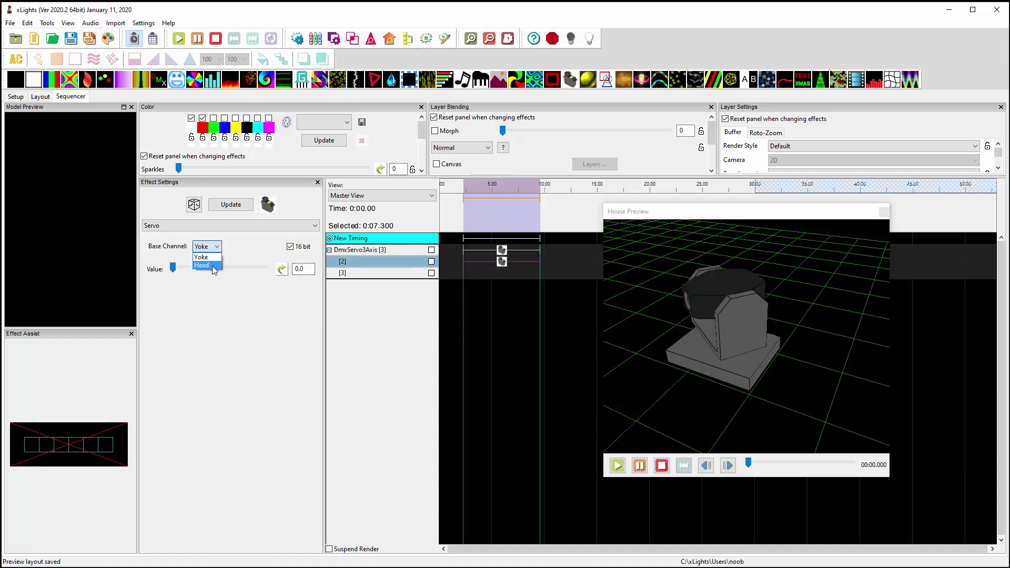
left_click(207, 269)
mouse_move(174, 268)
left_mouse_down()
mouse_move(270, 269)
mouse_move(173, 269)
left_mouse_up()
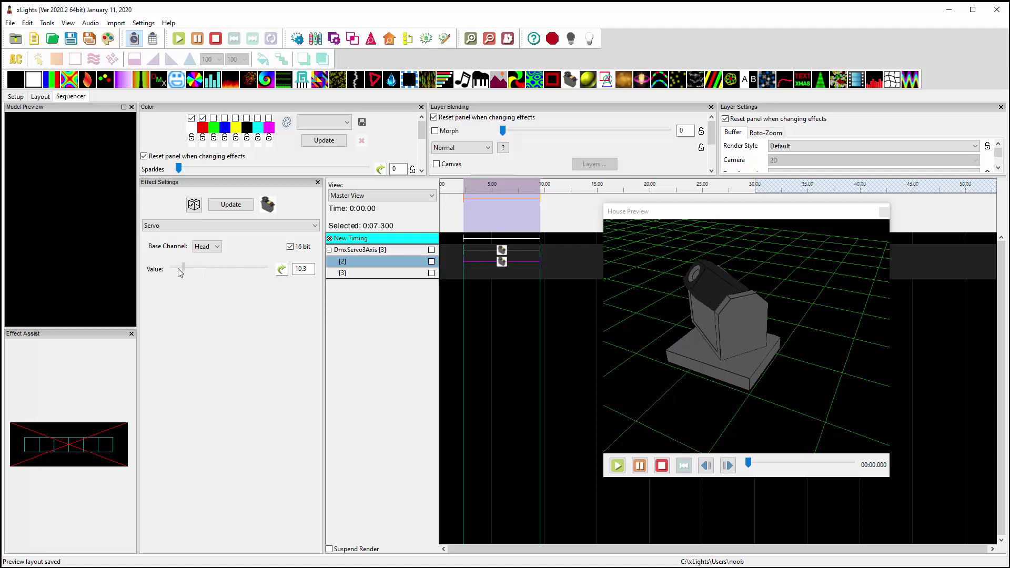
left_click(501, 250)
Give the yoke Servo effect's Value a Ramp Up/Down curve from 0.0 to 100.0.
left_click(282, 269)
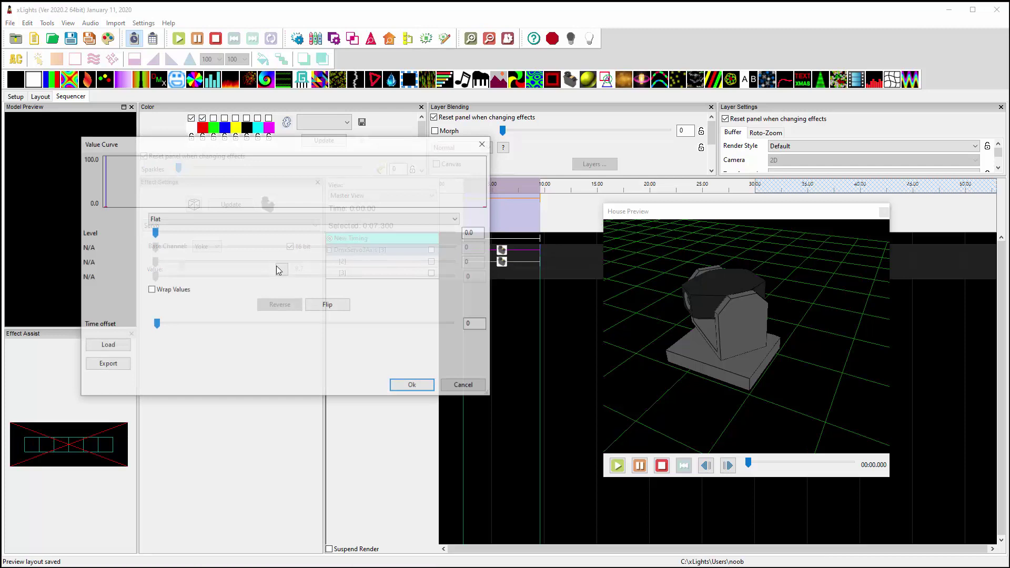
left_click(241, 219)
left_click(237, 247)
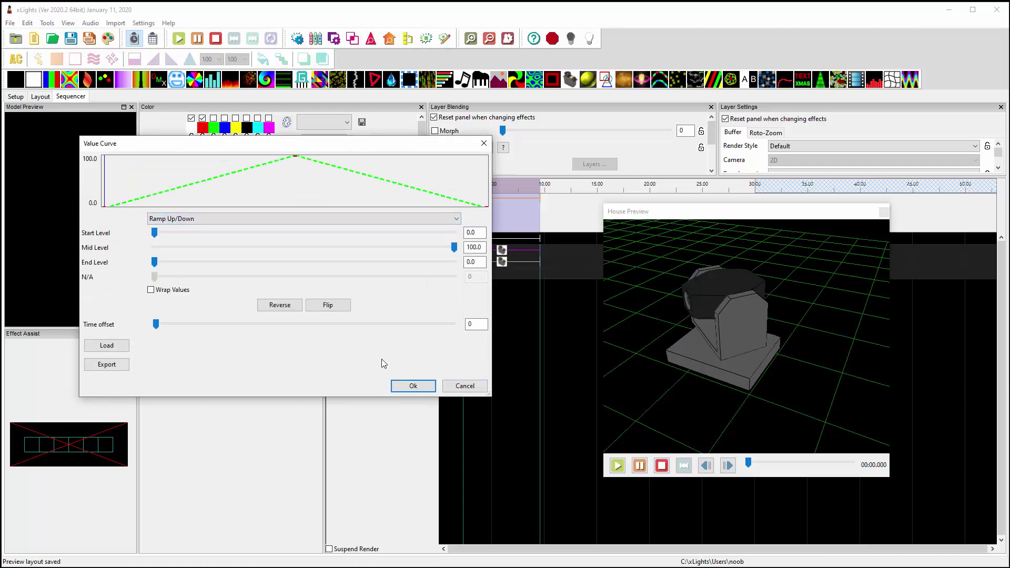
left_click(413, 386)
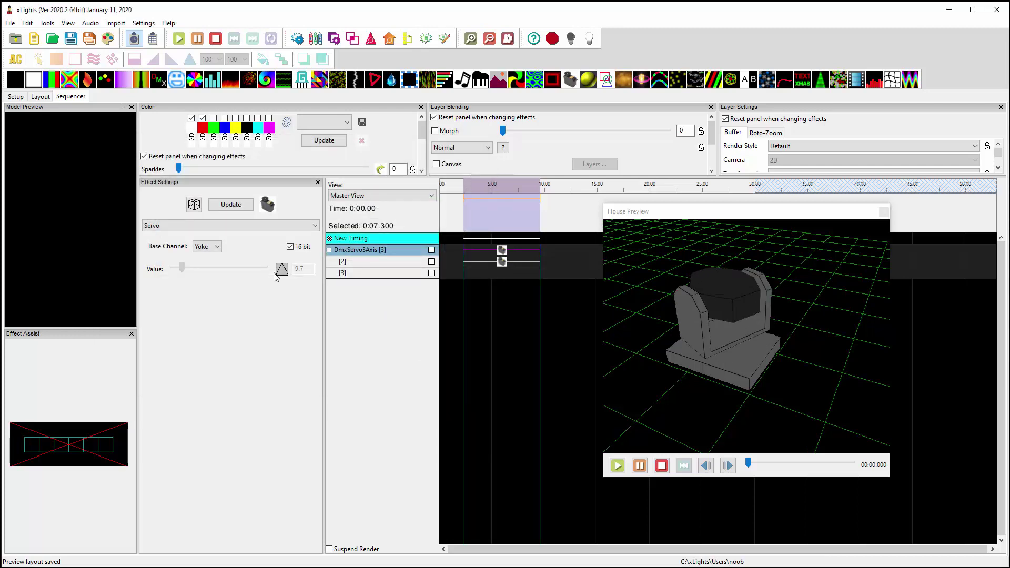
left_click(503, 264)
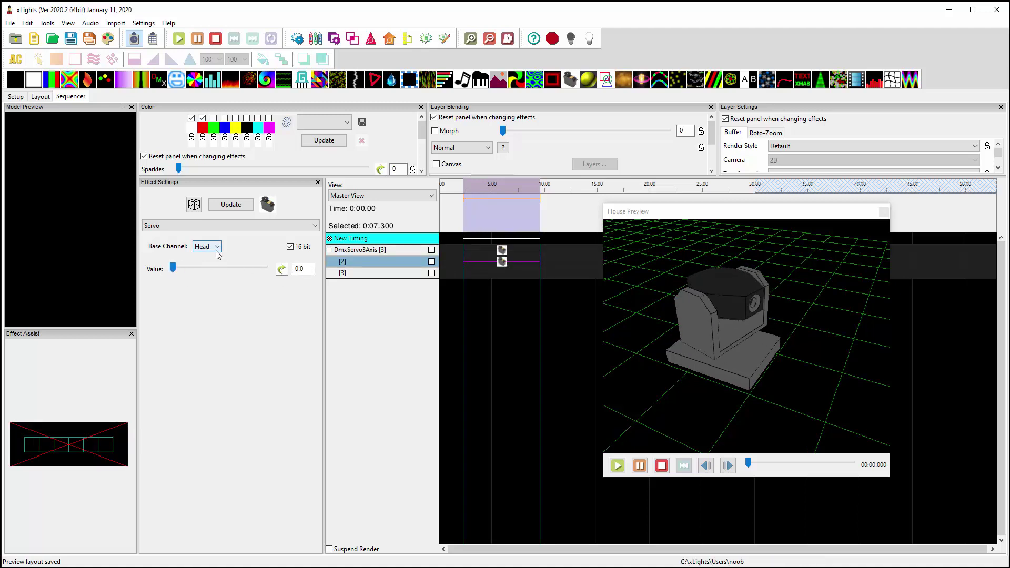
Give the head servo a Ramp Up/Down value curve peaking at 100, then return to Layout.
left_click(281, 270)
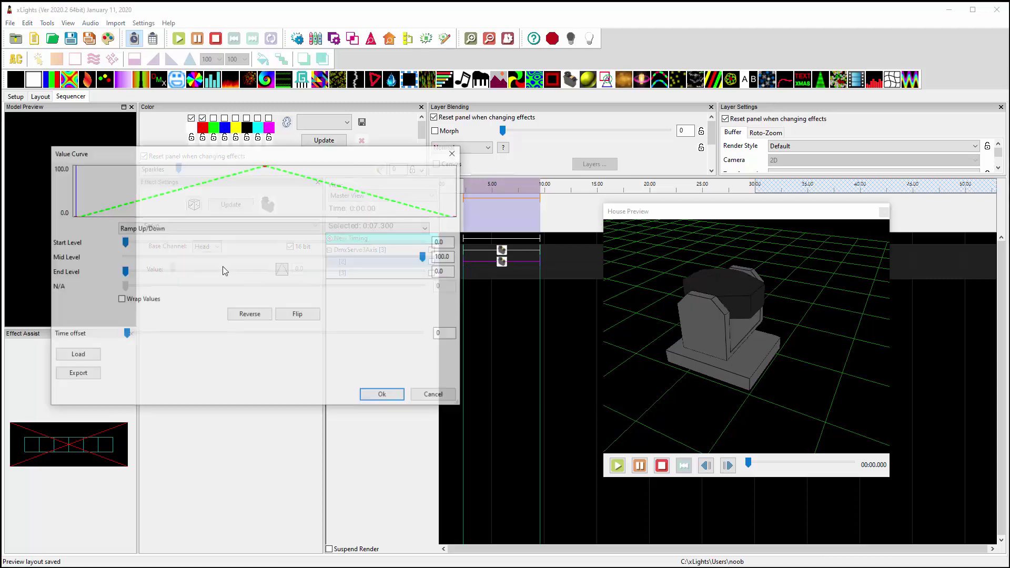
left_click(387, 396)
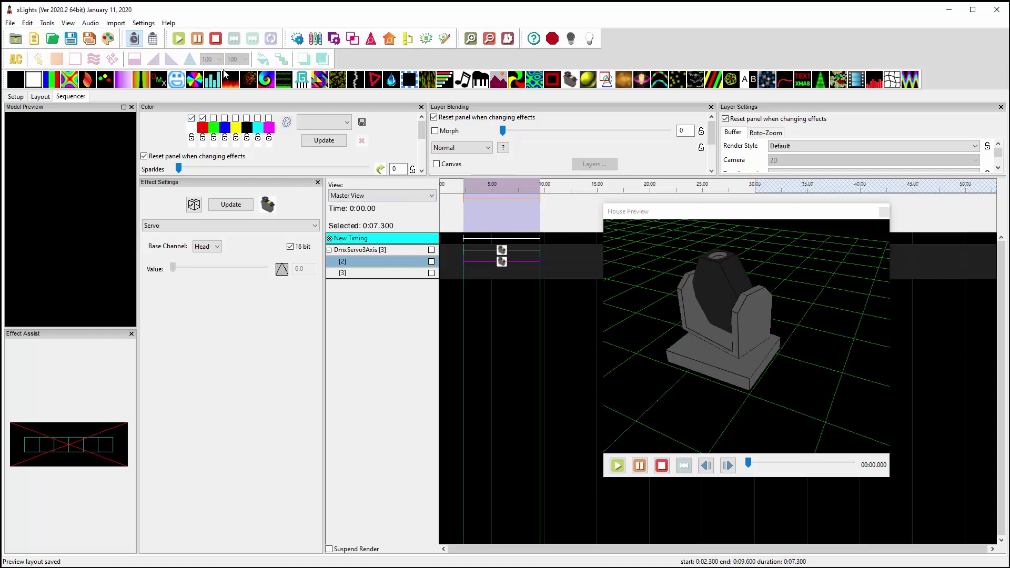
left_click(40, 97)
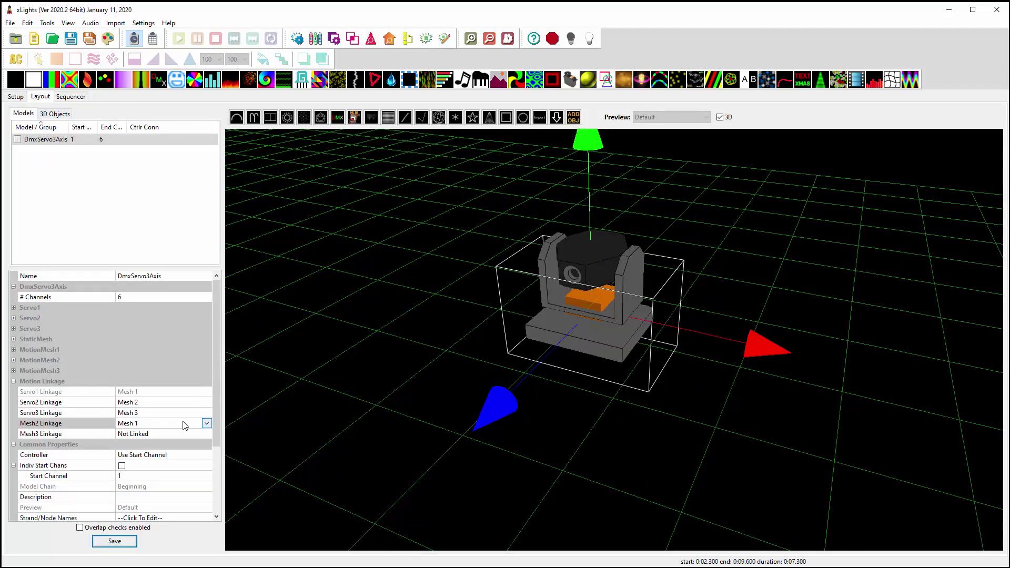
Load MovingHead.obj into MotionMesh3 with Offset Y 16 and RotateX 90.
left_click(14, 370)
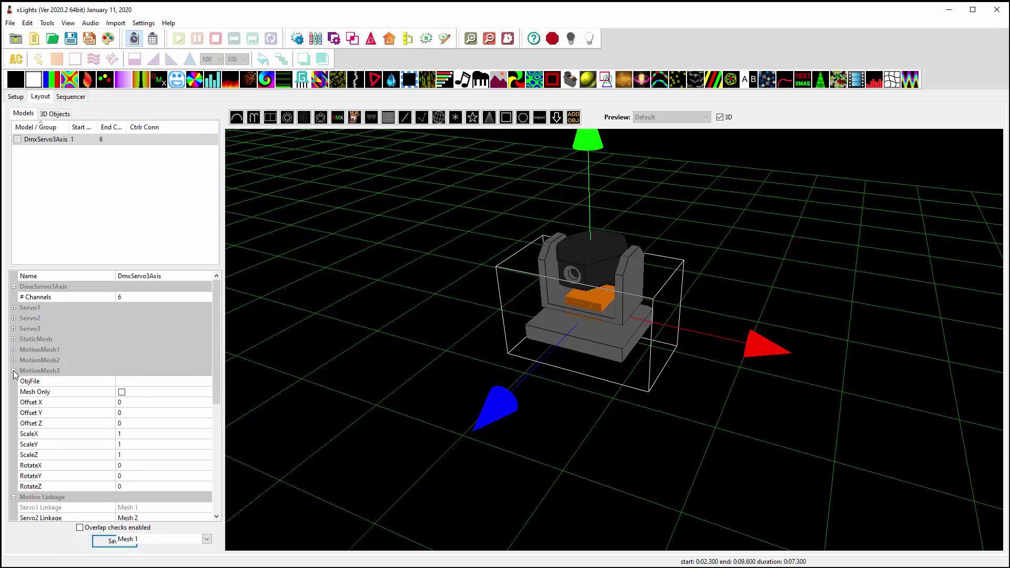
left_click(207, 382)
left_click(207, 382)
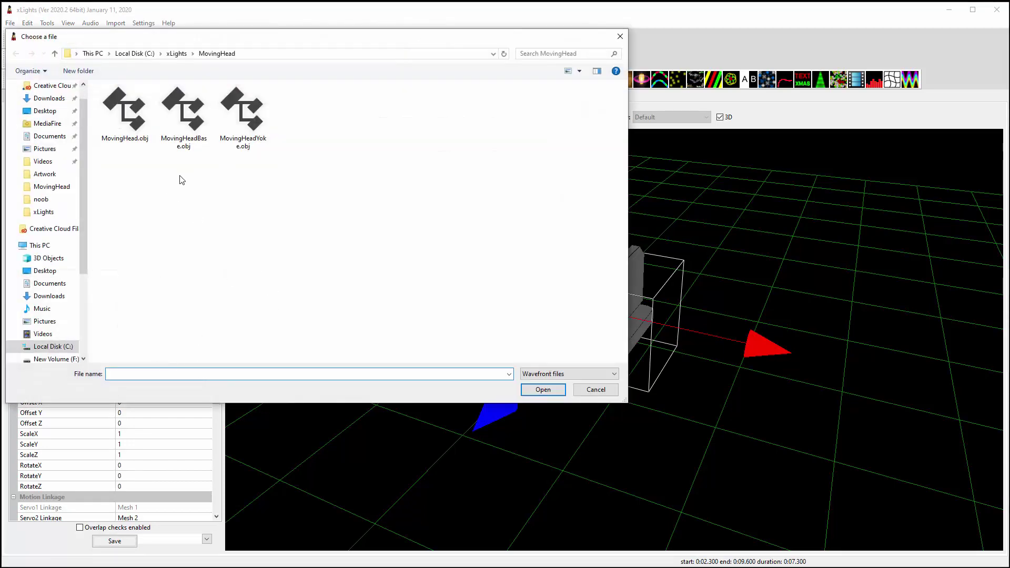
double_click(135, 122)
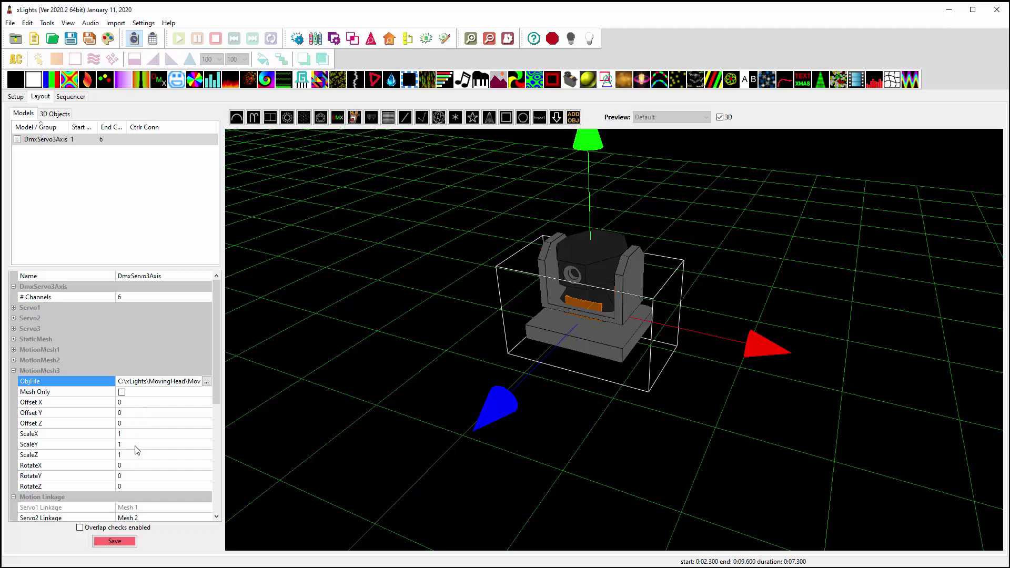
left_click(134, 414)
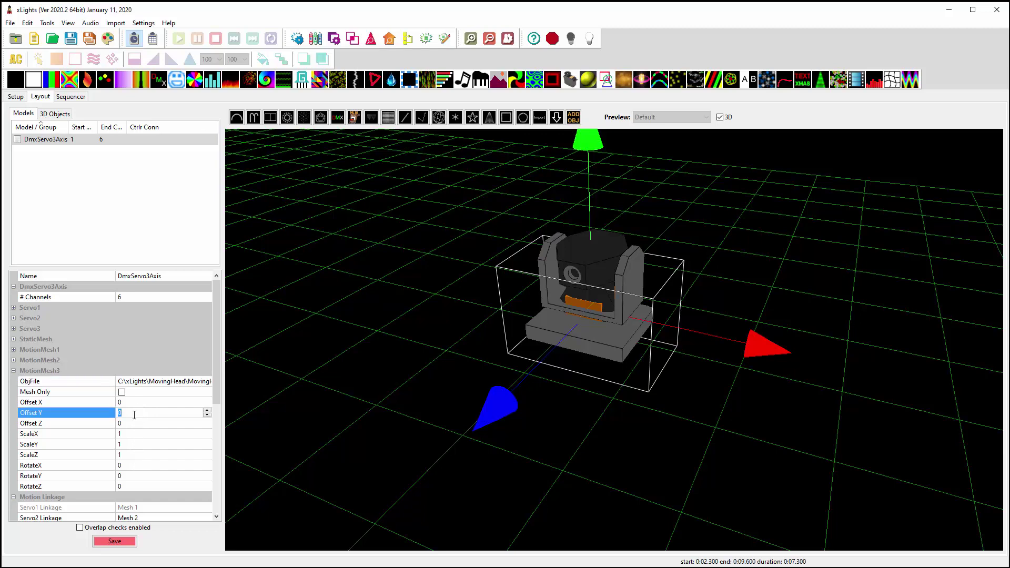
type("16")
left_click(134, 485)
left_click(140, 466)
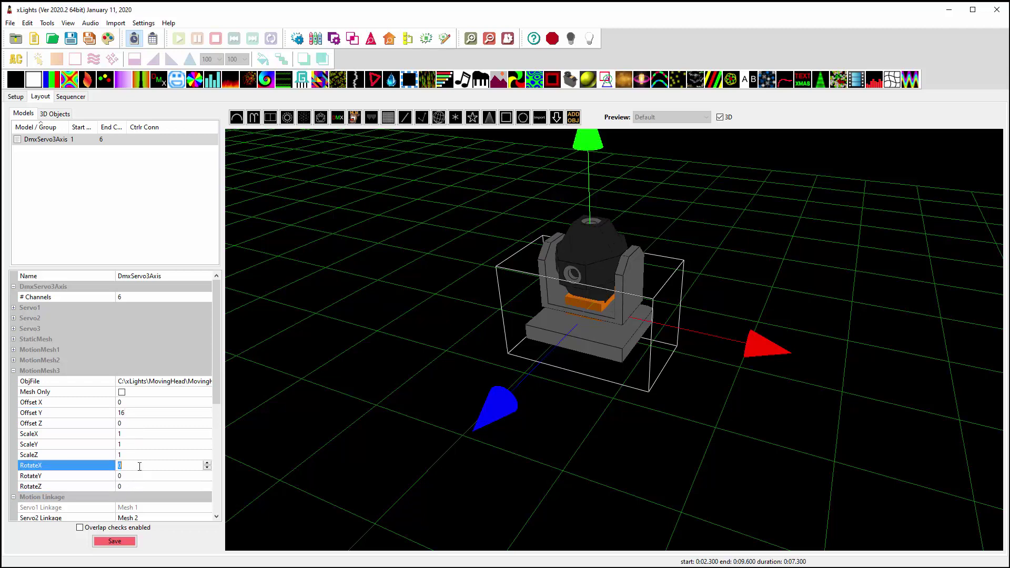
left_click(13, 371)
Load MovingHeadYoke.obj into MotionMesh2 with Offset Y 0 and RotateX 0.
left_click(13, 360)
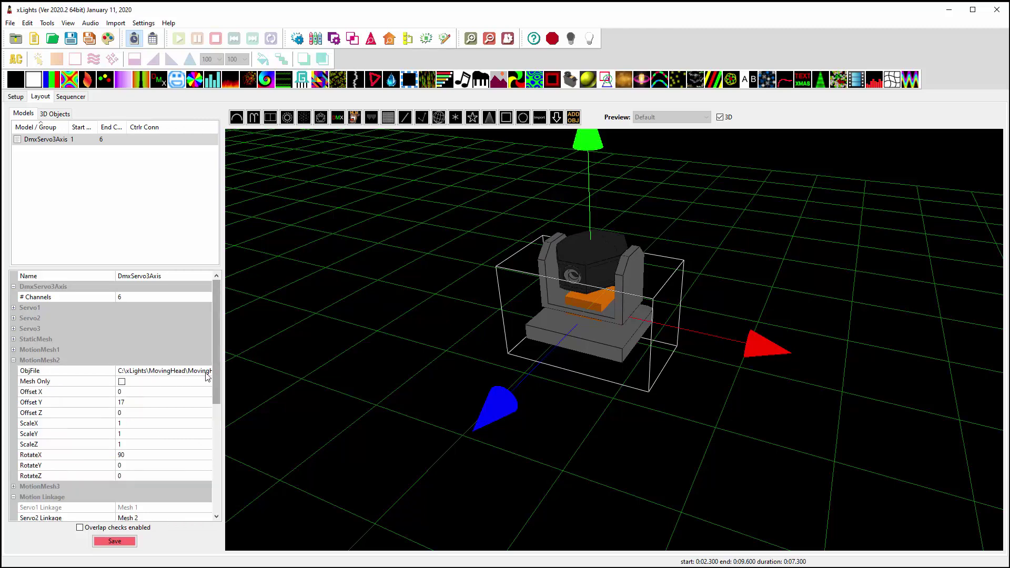
left_click(163, 370)
left_click(208, 370)
double_click(243, 113)
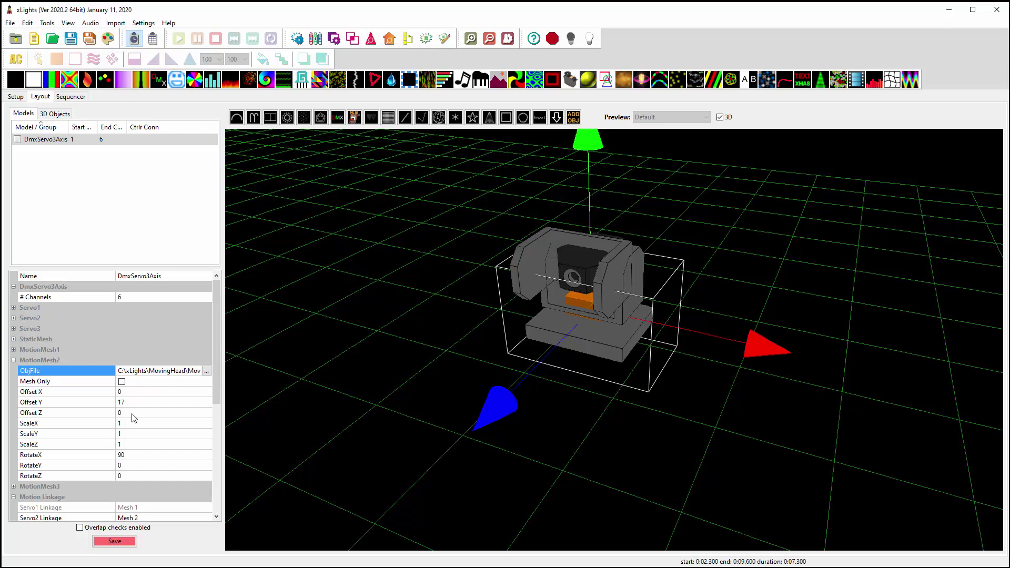
left_click(139, 402)
type("0")
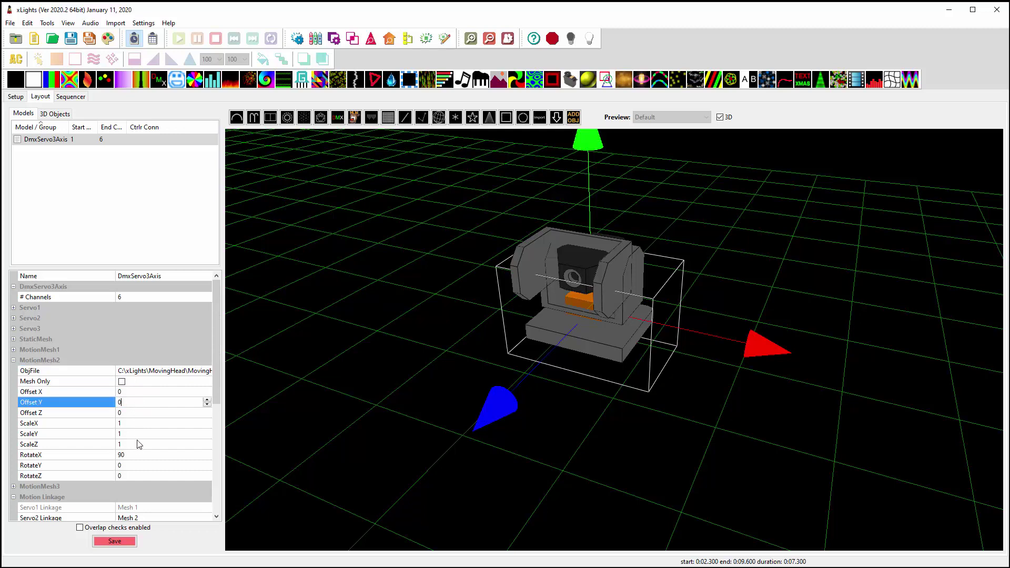
left_click(139, 445)
left_click(141, 455)
type("0")
key("Return")
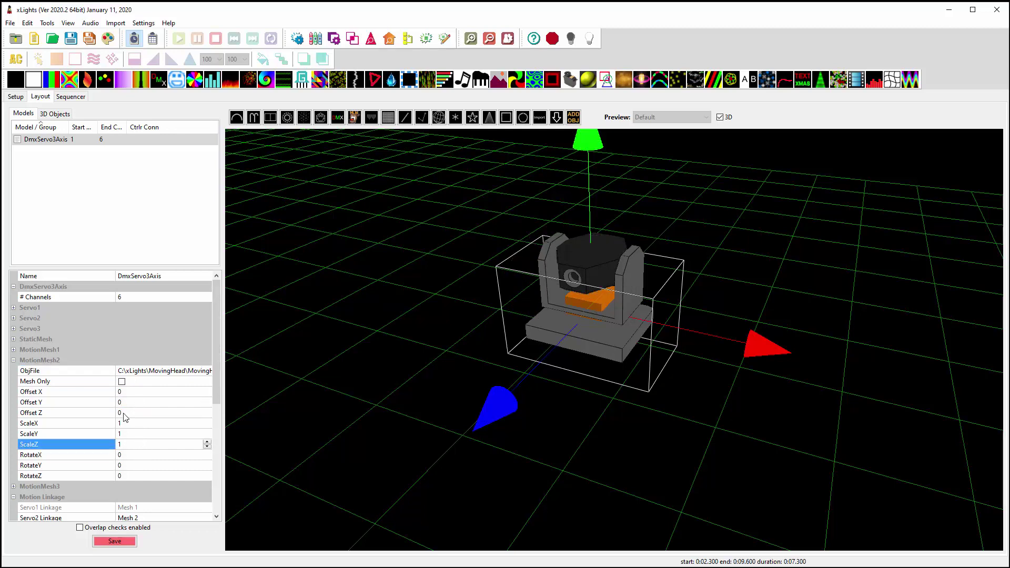
left_click(13, 360)
Load MovingHeadBase.obj into MotionMesh1.
left_click(14, 350)
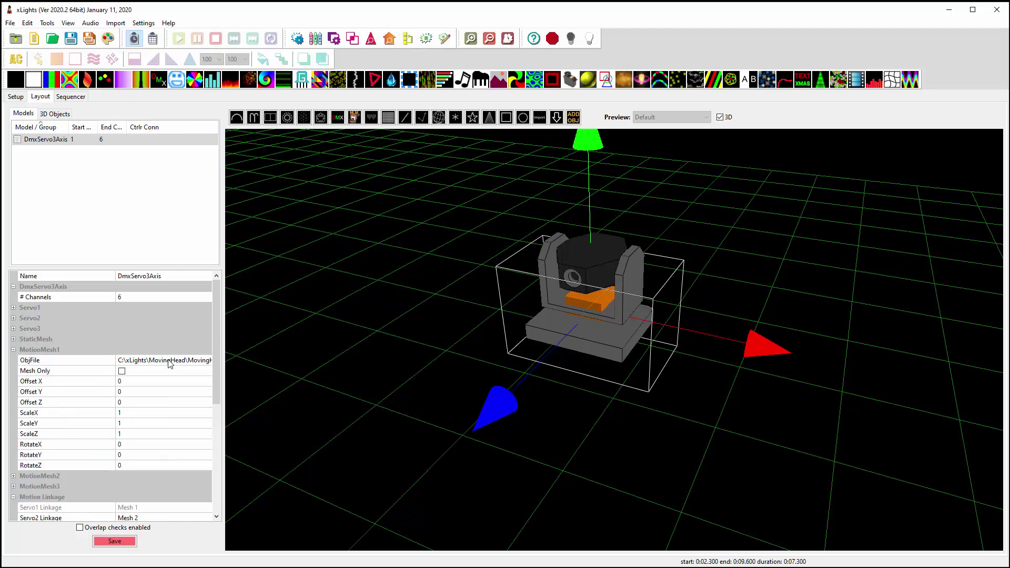
left_click(209, 362)
left_click(207, 361)
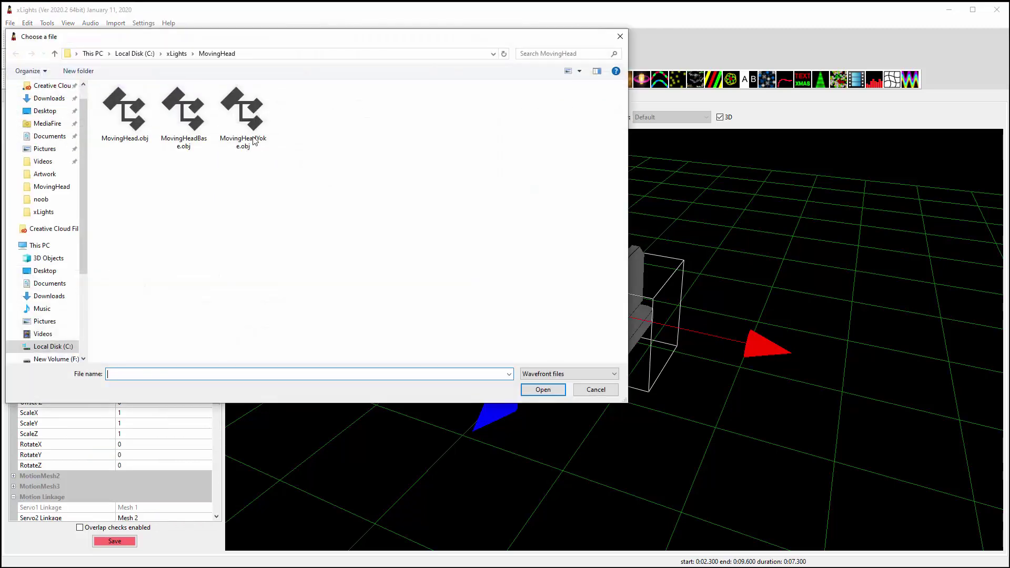
double_click(194, 119)
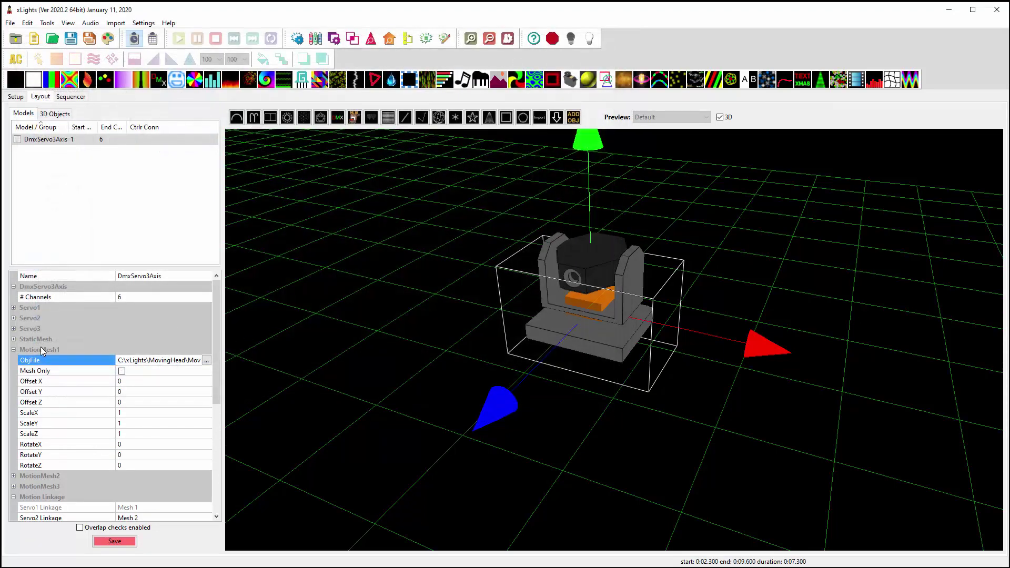
Delete the MovingHeadBase.obj path from the StaticMesh ObjFile so it is empty.
left_click(13, 350)
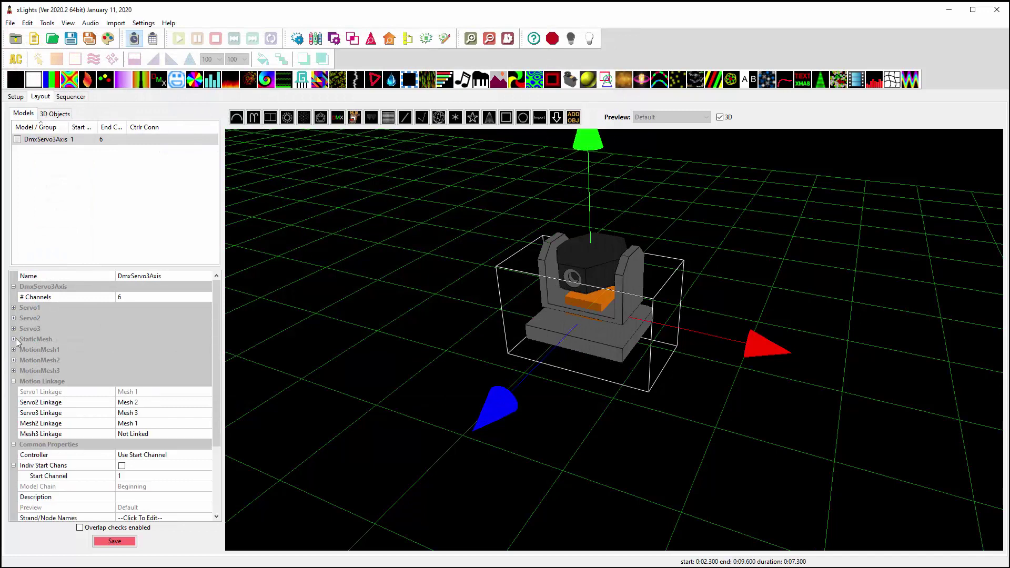
left_click(13, 340)
left_click(169, 351)
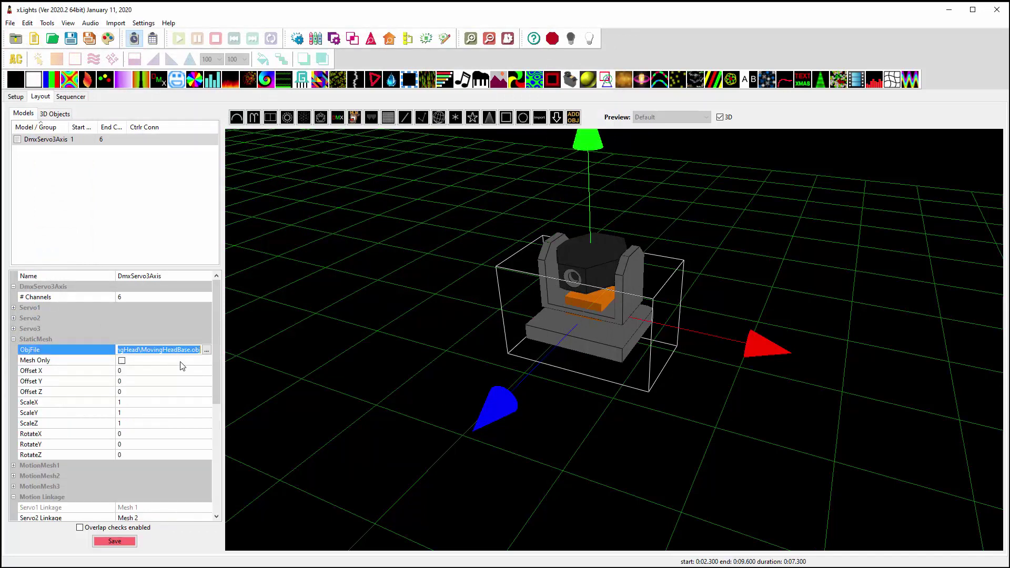
key("Delete")
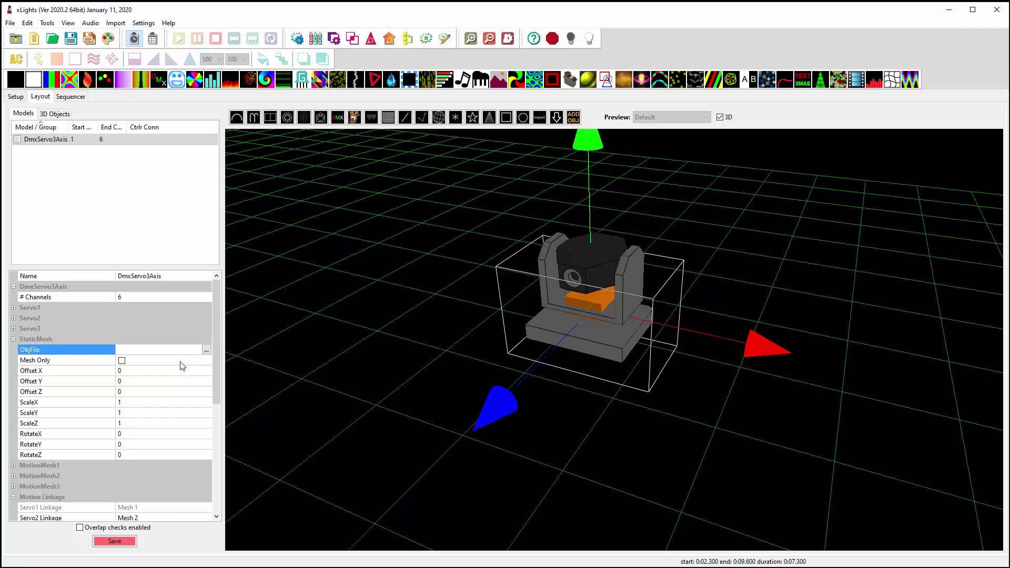
left_click(13, 339)
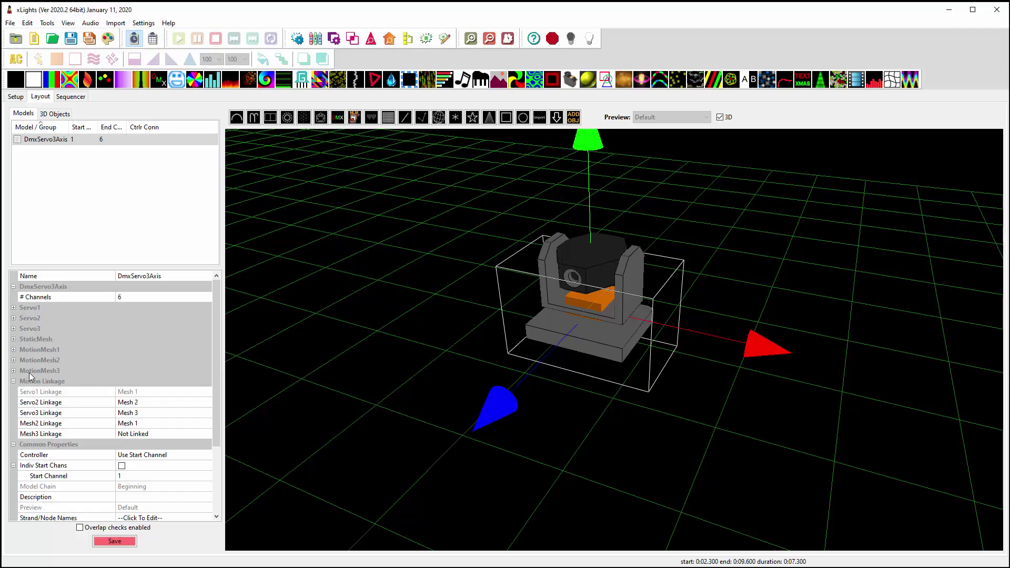
Set Servo2's range of motion to 360 and its servo style to Rotate Y.
left_click(13, 308)
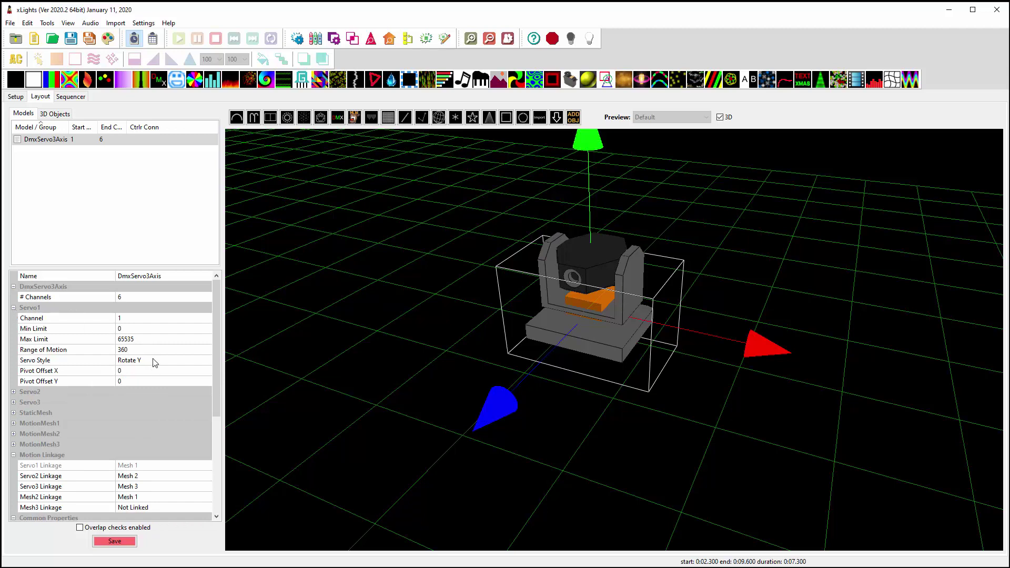
left_click(14, 307)
left_click(13, 318)
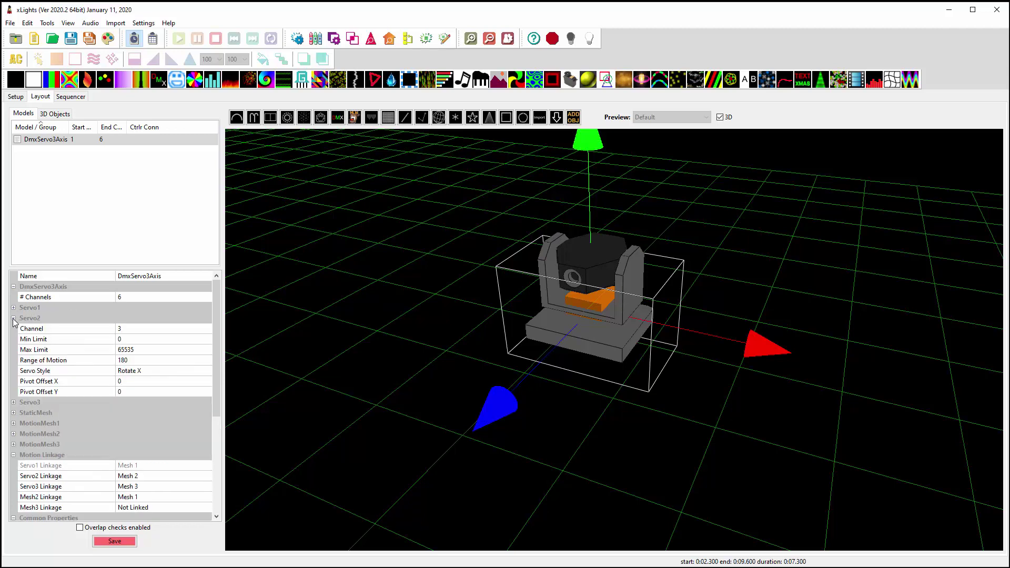
left_click(144, 359)
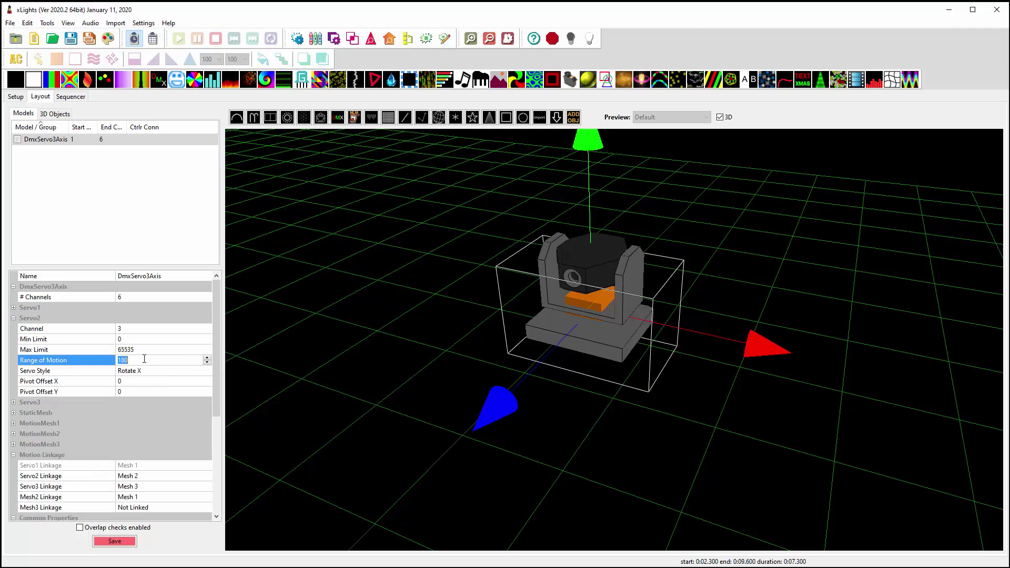
type("360")
left_click(207, 371)
left_click(207, 371)
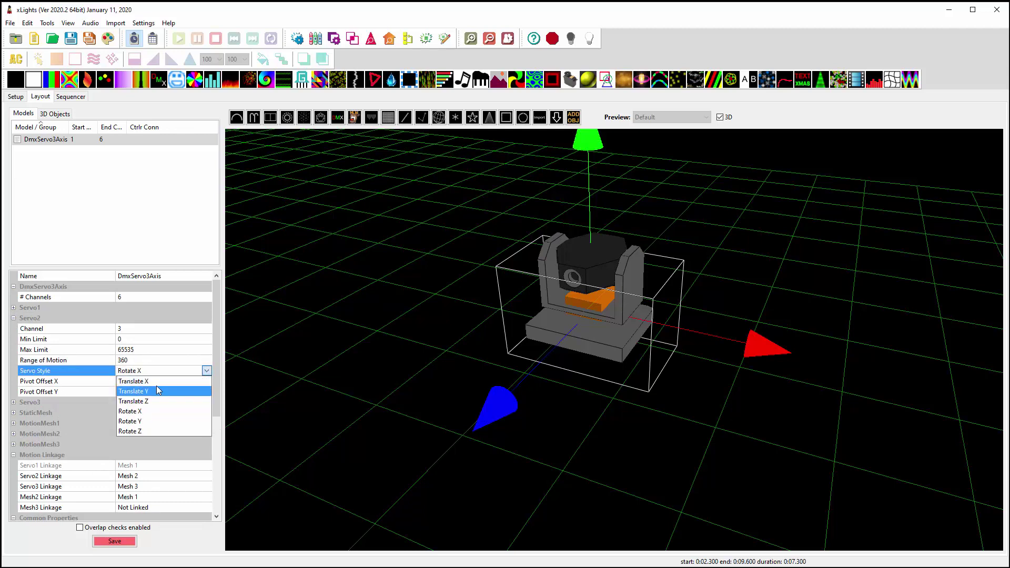
left_click(138, 421)
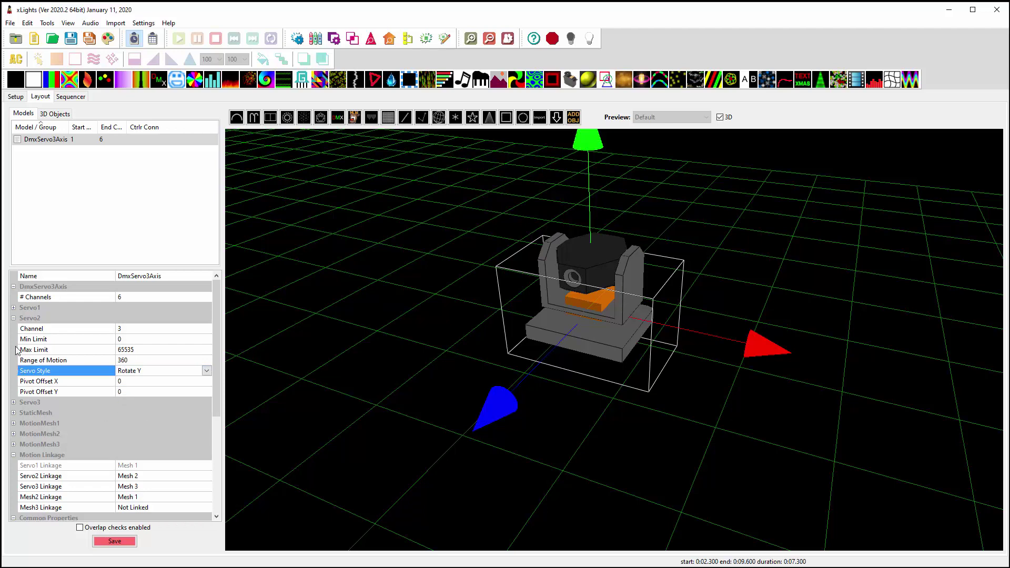
left_click(13, 318)
Change Servo3's servo style from Translate X to Rotate X.
left_click(15, 330)
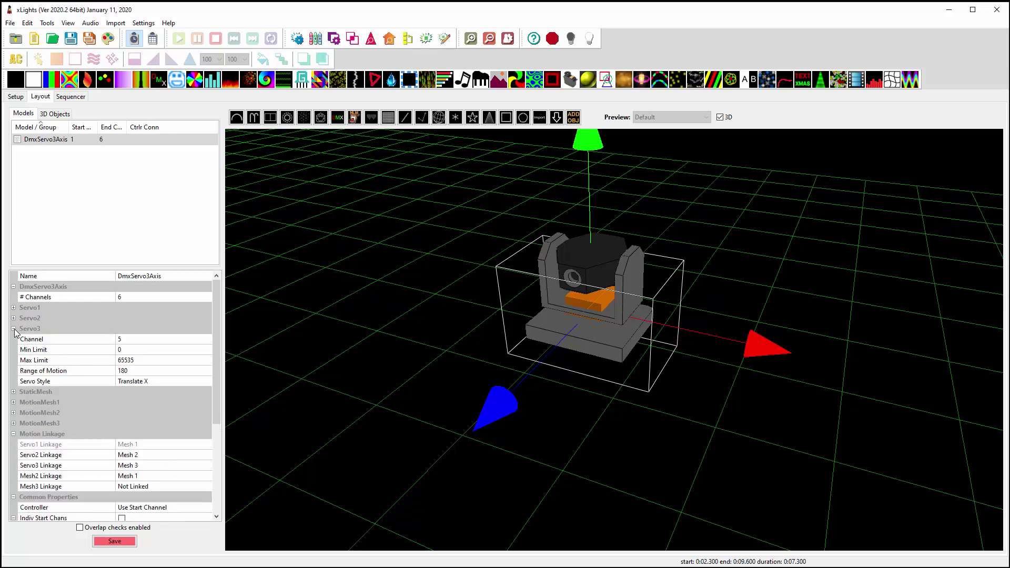
left_click(162, 382)
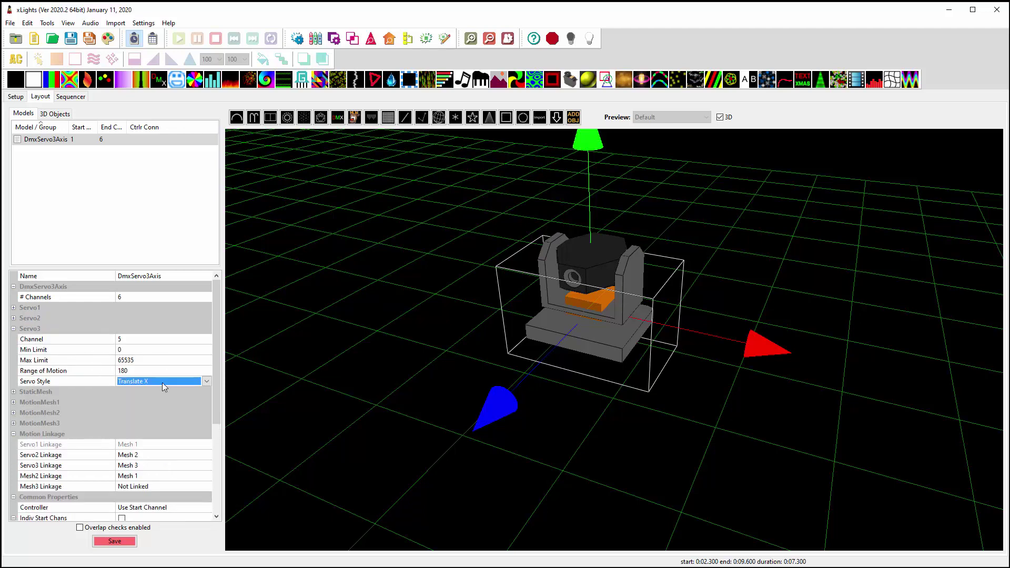
left_click(206, 382)
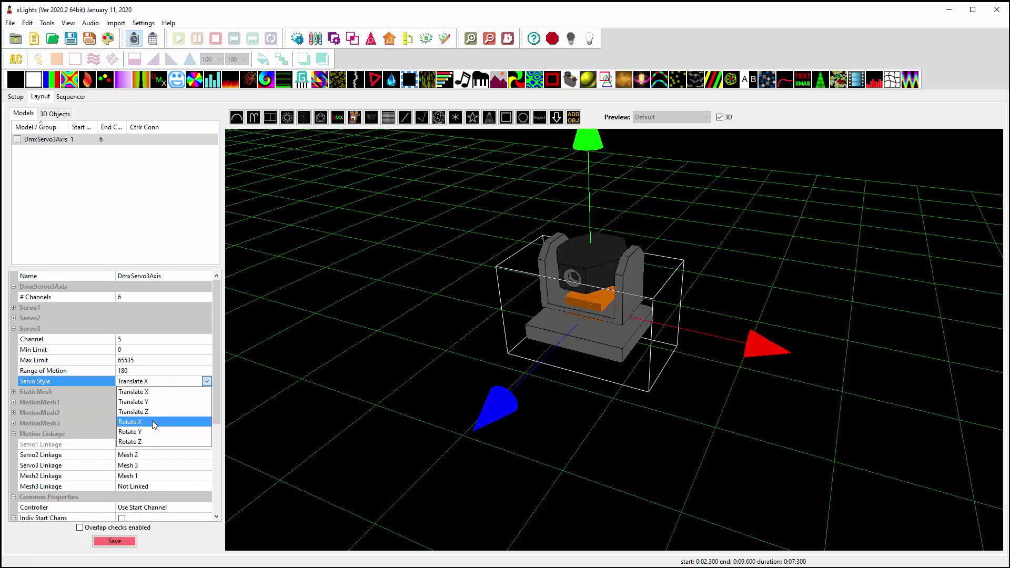
left_click(153, 421)
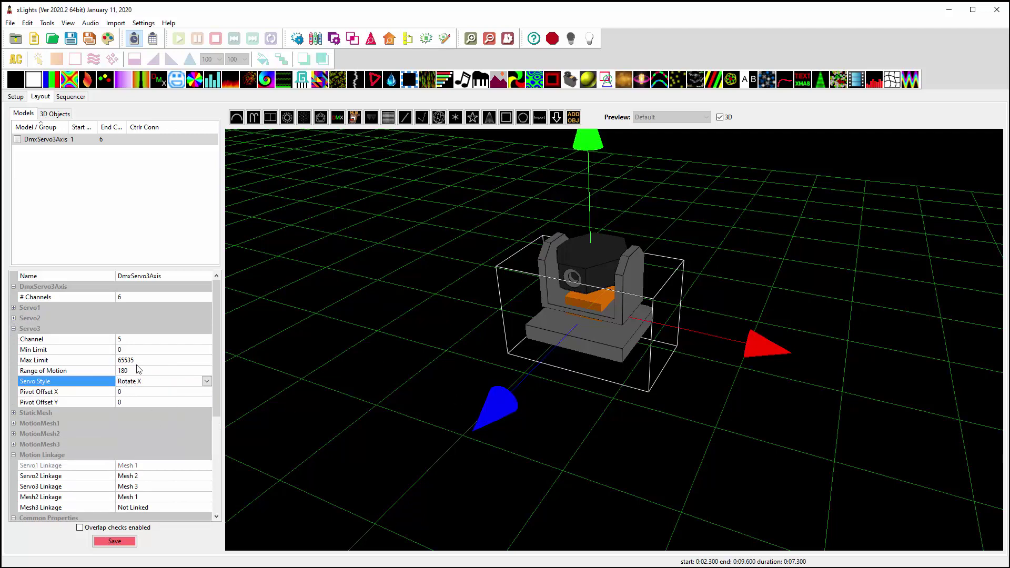
left_click(14, 329)
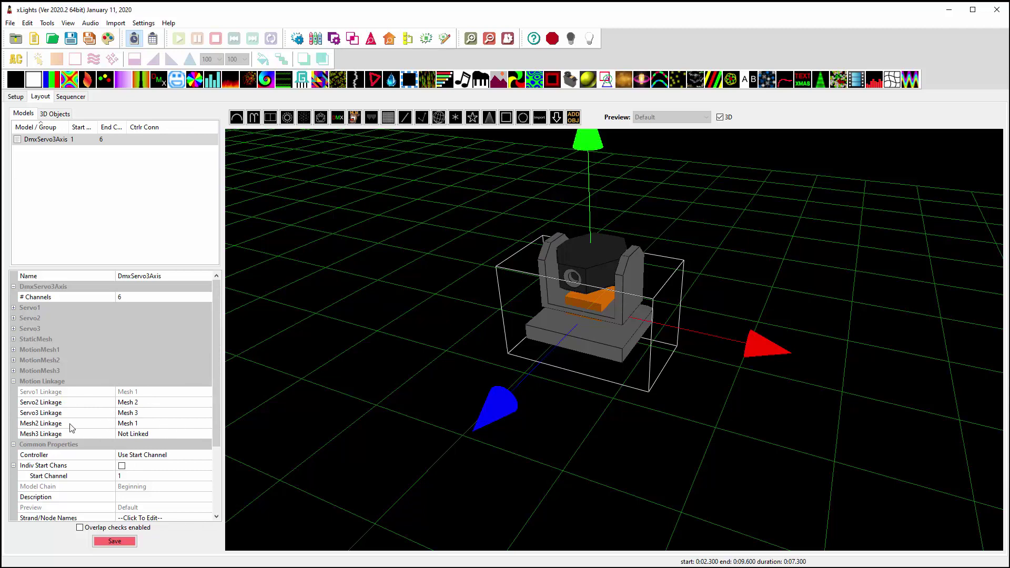
Change Mesh3 Linkage from Not Linked to Mesh 2, then save the layout.
left_click(194, 433)
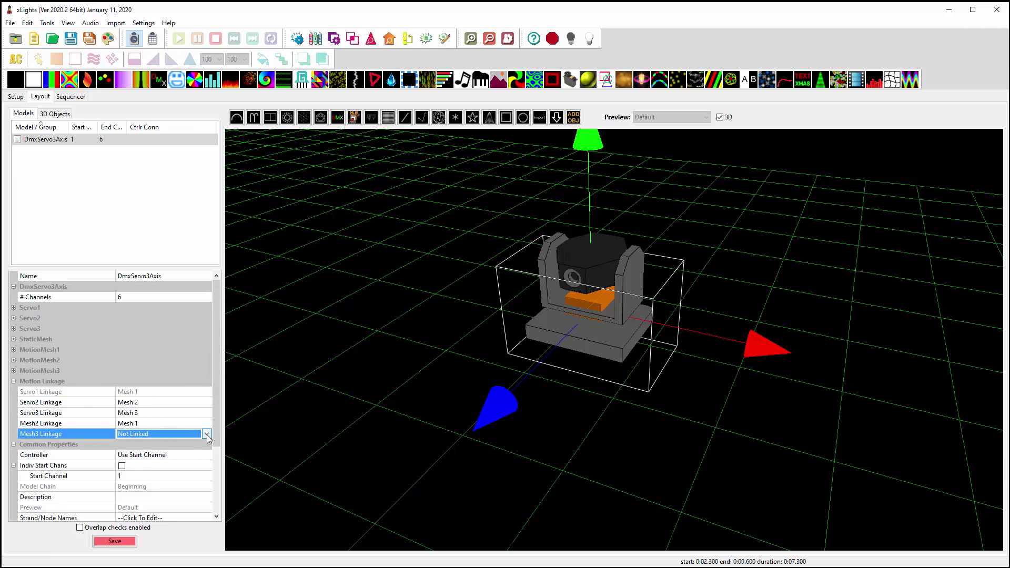
left_click(206, 435)
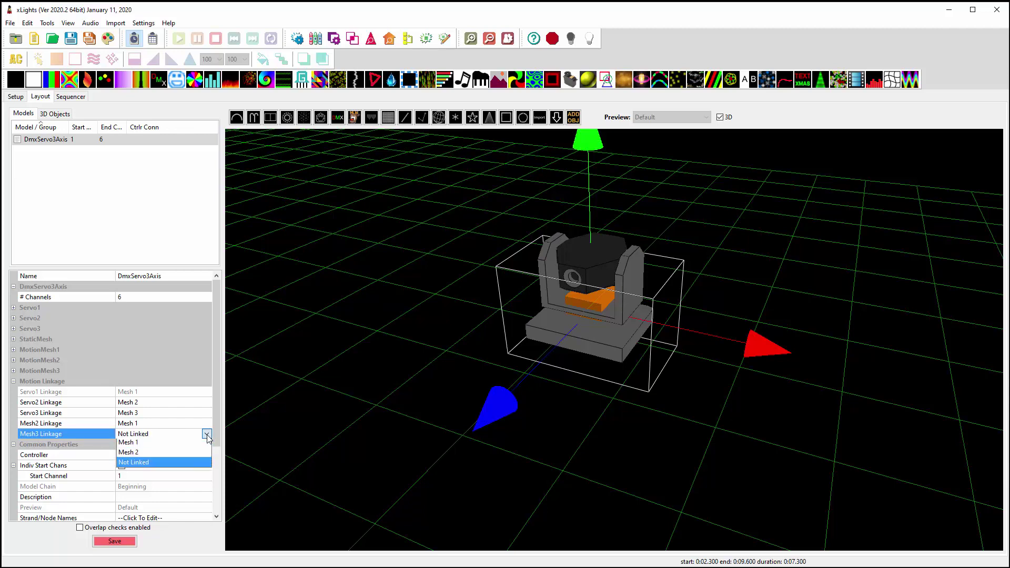
left_click(177, 455)
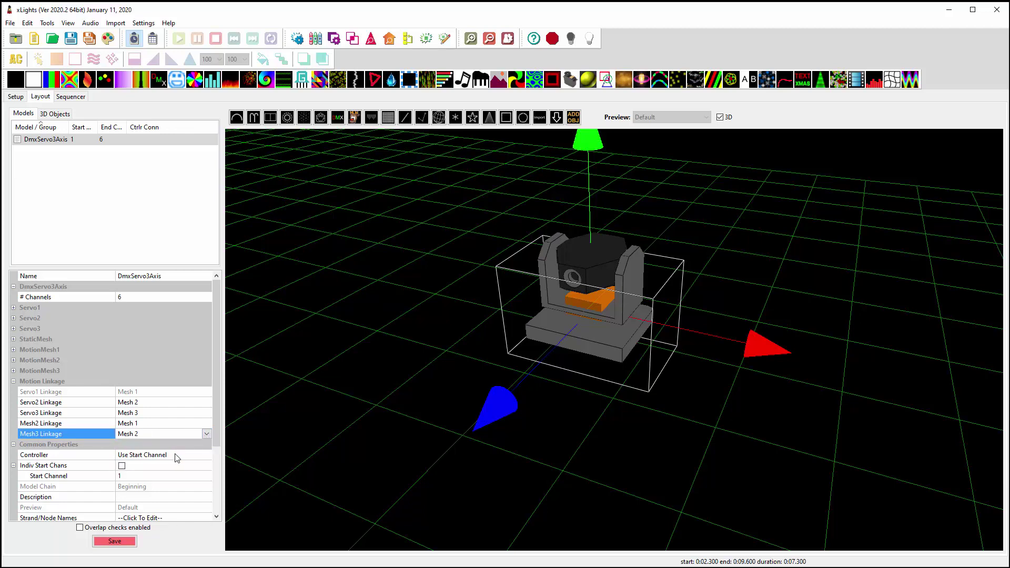
left_click(115, 541)
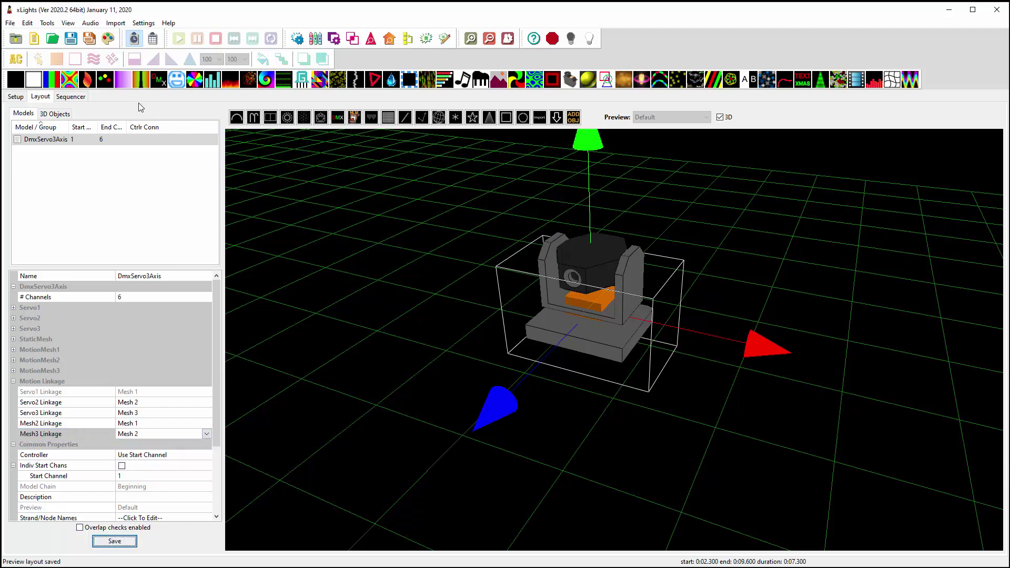
In the Sequencer, move the row [2] Servo effect to about 10 s.
left_click(71, 97)
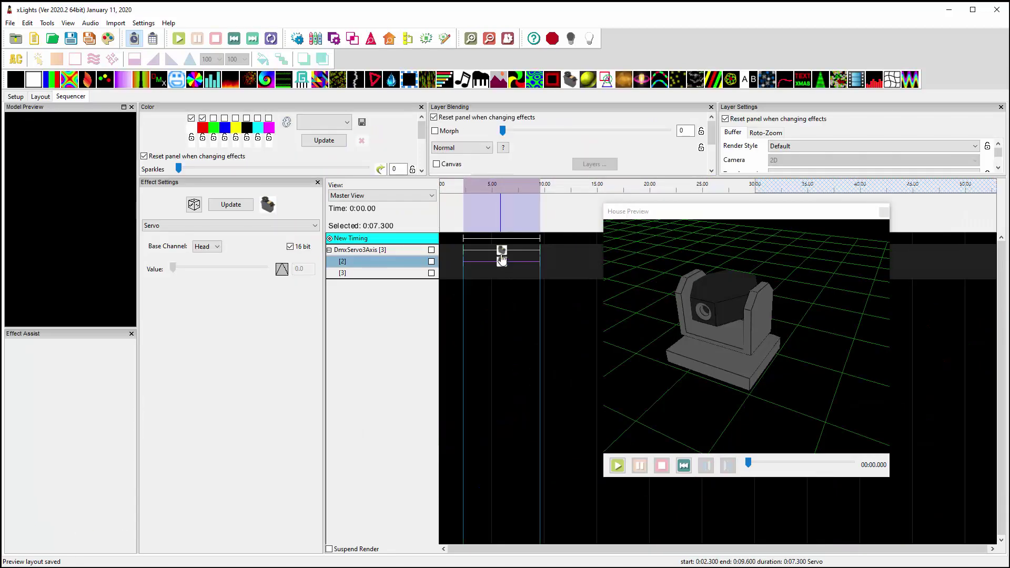
left_click(502, 255)
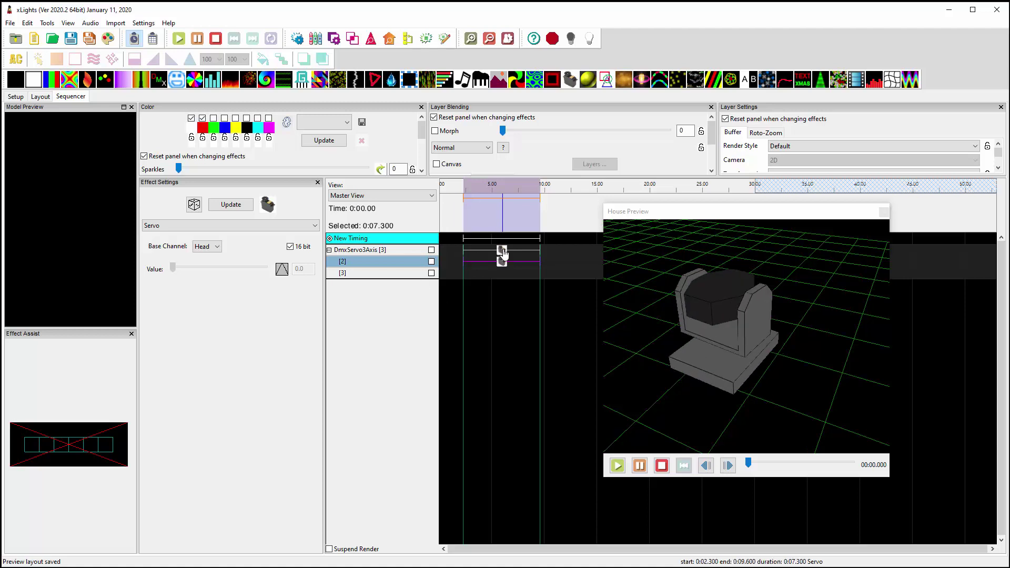
left_click_drag(502, 267, 584, 267)
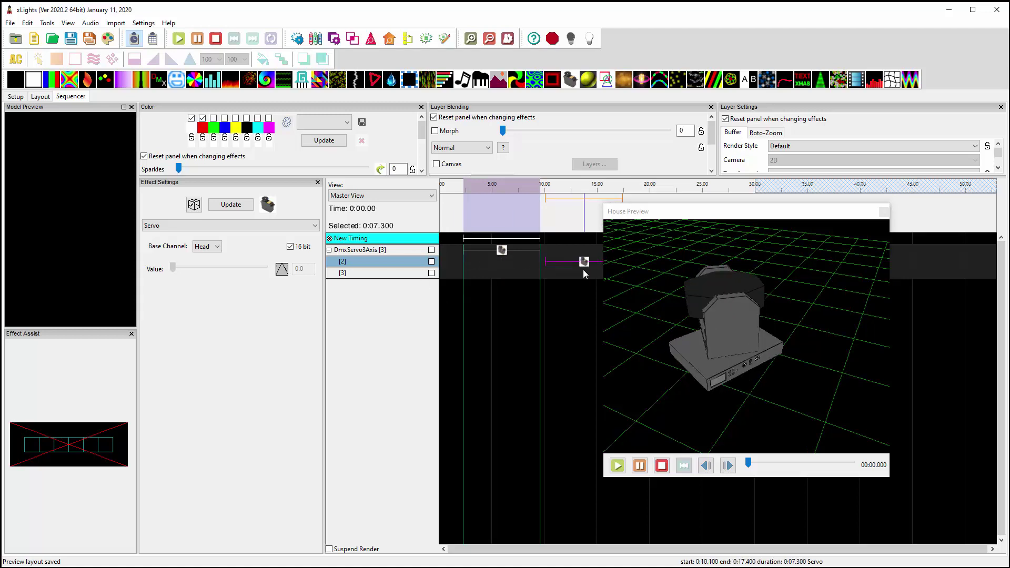
Turn off the top Servo effect's value curve for a fixed Yoke value, then return to Layout.
left_click(499, 251)
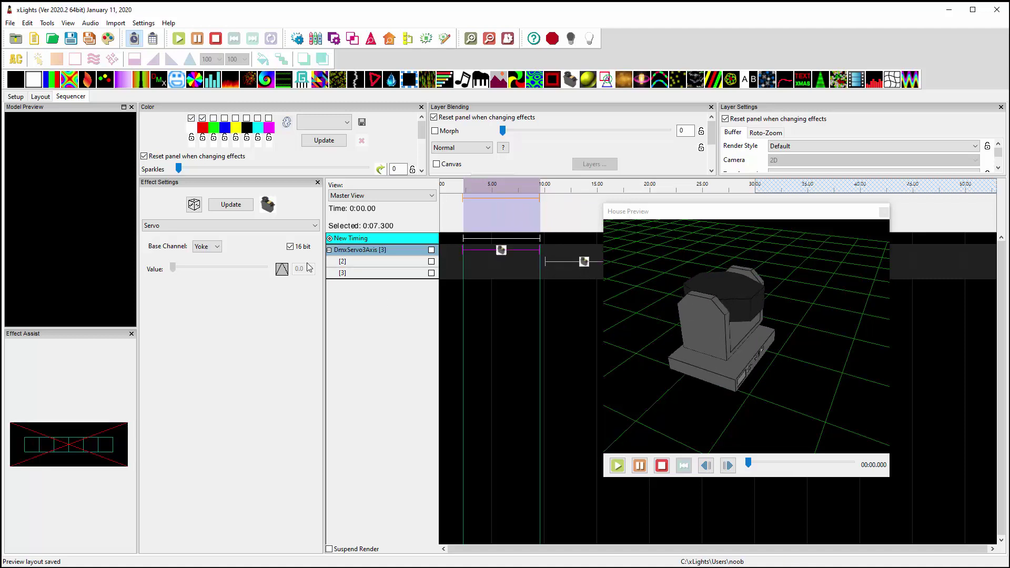
left_click(282, 270)
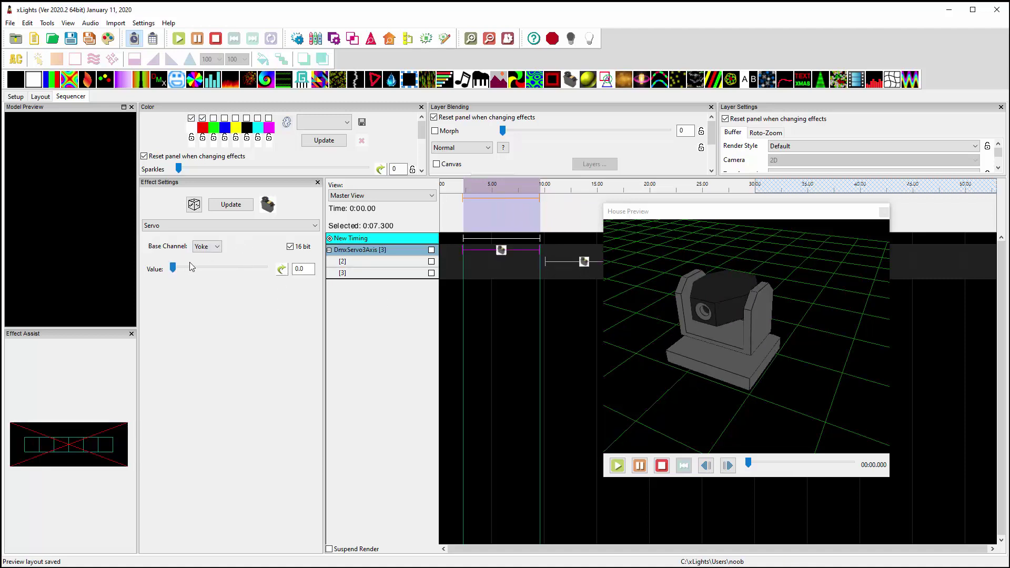
left_click(207, 246)
left_click(205, 257)
left_click(39, 95)
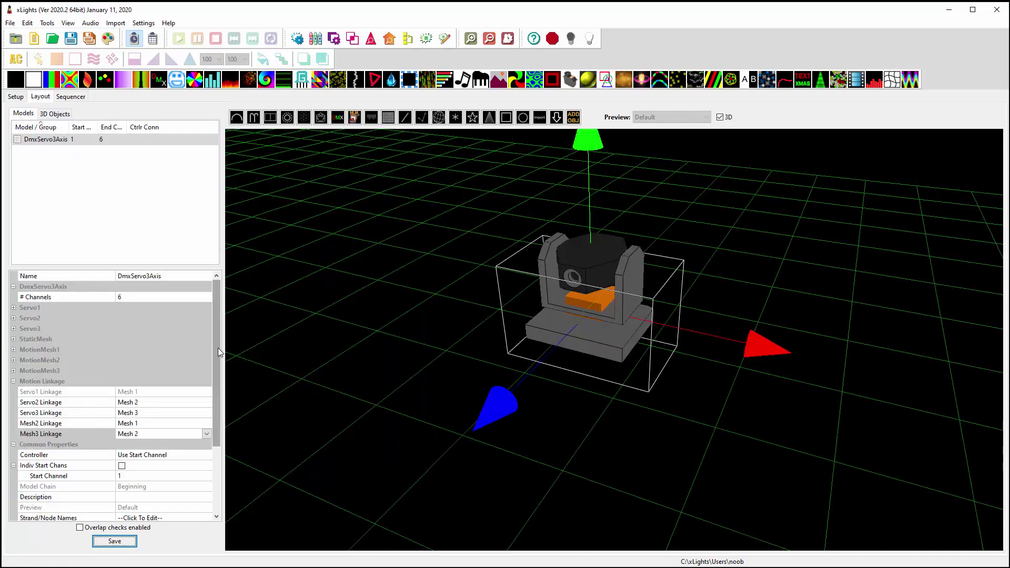
Name nodes 1, 3 and 5 Base, Yoke and Head, save the layout, and return to the Sequencer.
scroll(204, 431, "down", 3)
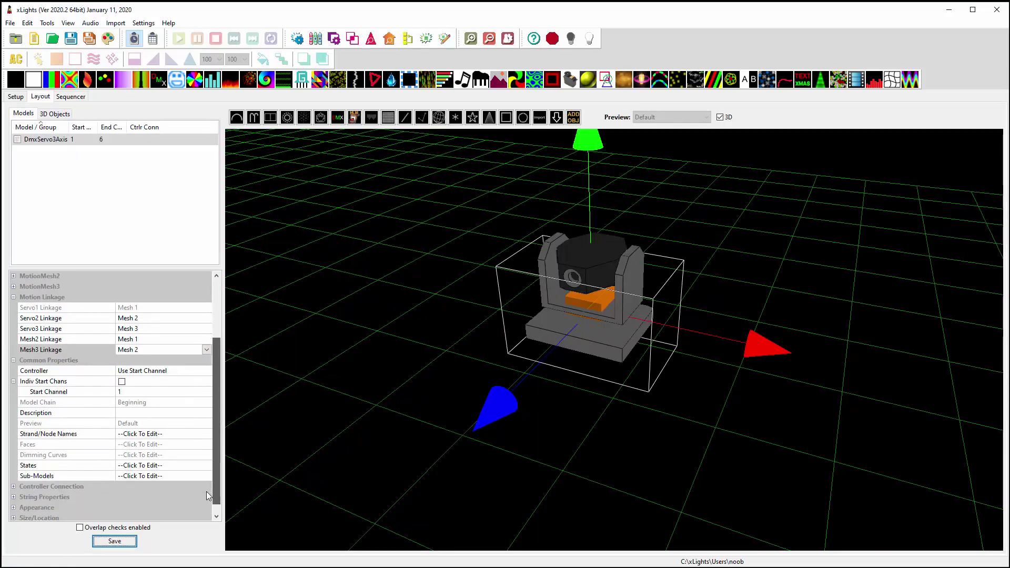
left_click(206, 436)
left_click(206, 434)
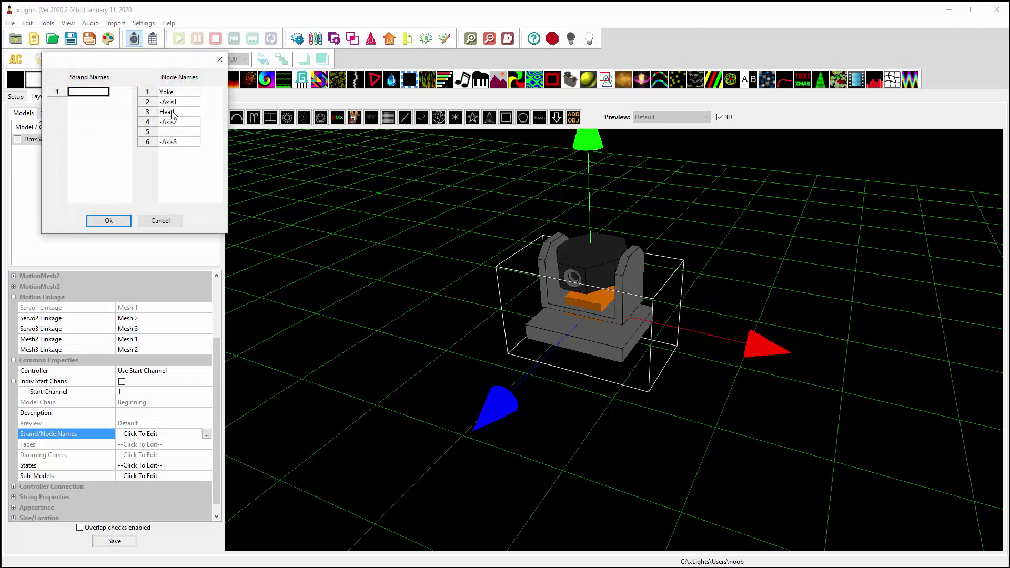
double_click(184, 95)
type("Base")
left_click(185, 114)
left_click(185, 115)
type("Yoke")
left_click(180, 132)
type("Head")
left_click(121, 223)
left_click(115, 541)
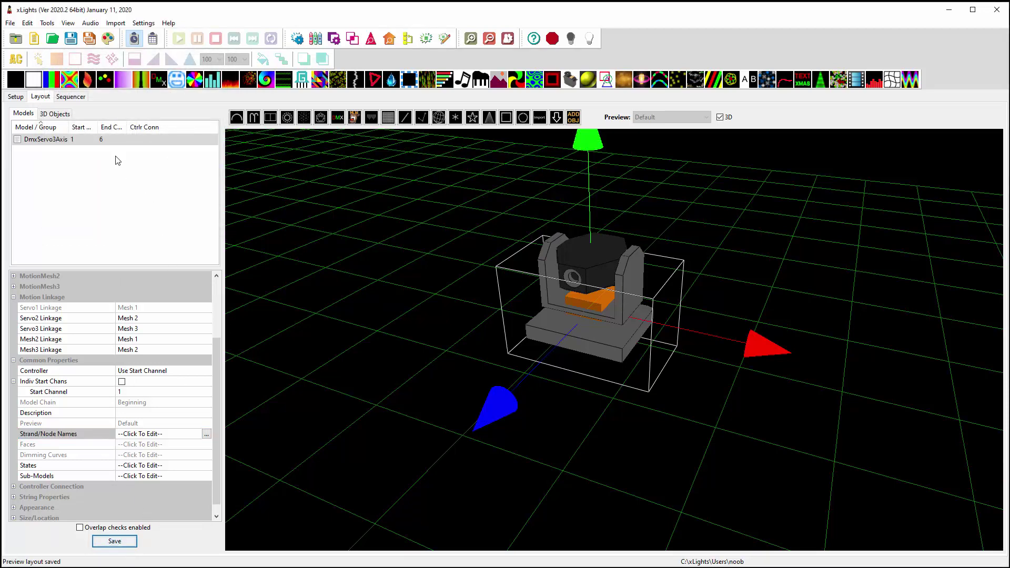
left_click(73, 97)
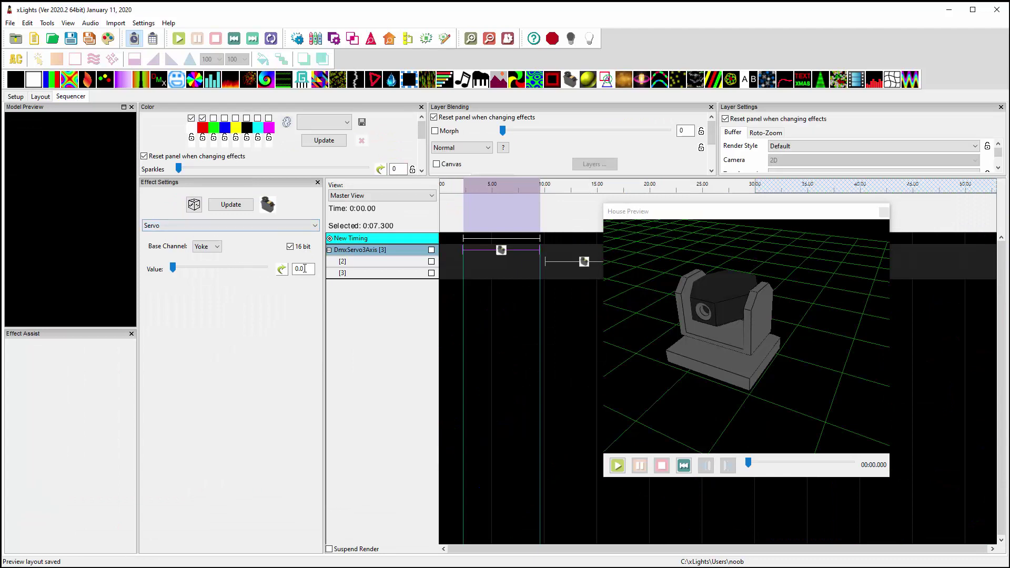
Make the top Servo effect drive Base at value 3.4, and move the row [2] effect back to 2.35–9.65 s.
left_click(216, 247)
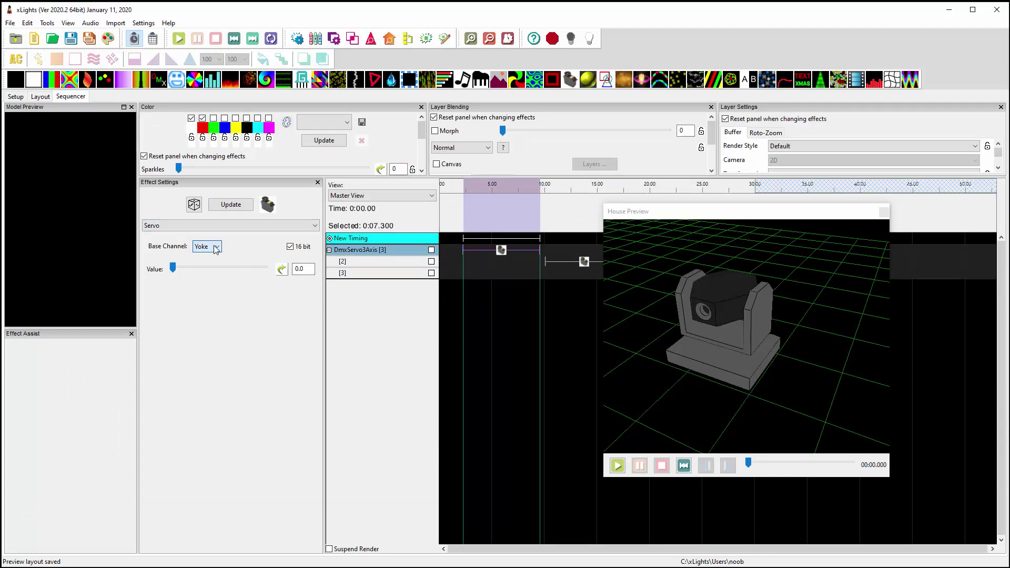
left_click(215, 247)
left_click(204, 257)
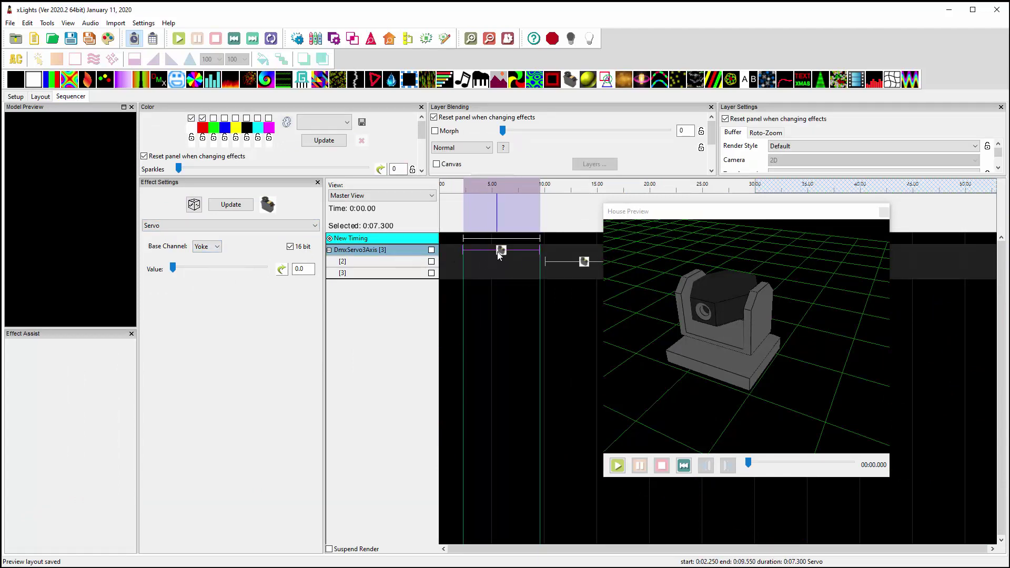
left_click(500, 251)
left_click(216, 247)
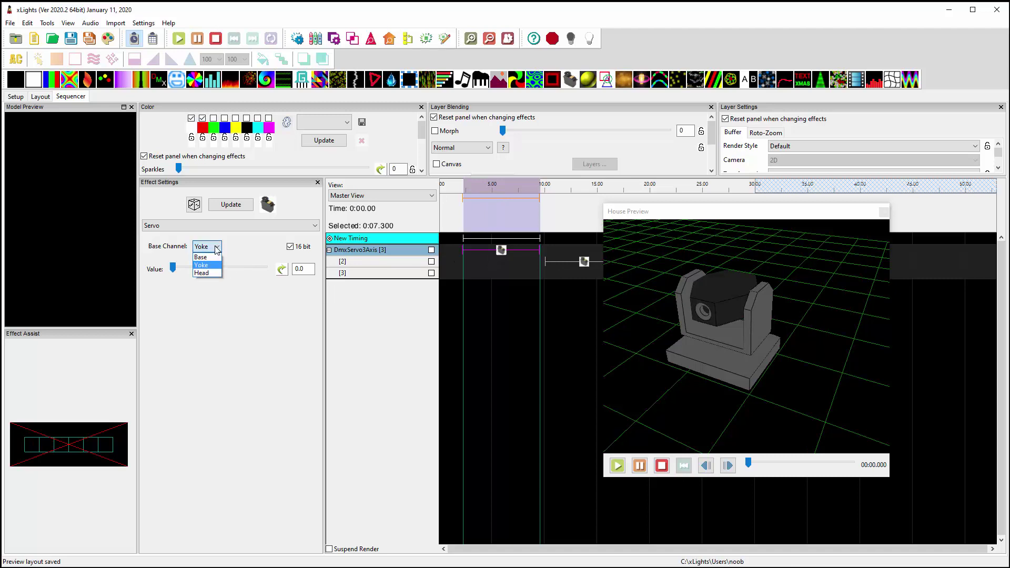
left_click(201, 257)
mouse_move(172, 269)
left_mouse_down()
mouse_move(226, 271)
mouse_move(175, 271)
mouse_move(176, 279)
left_mouse_up()
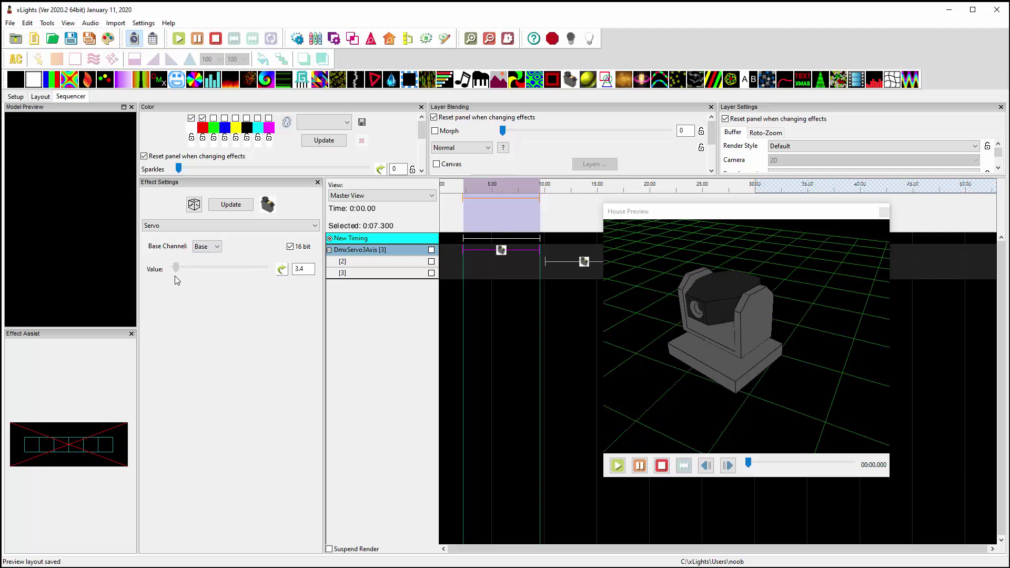
left_click_drag(583, 263, 502, 267)
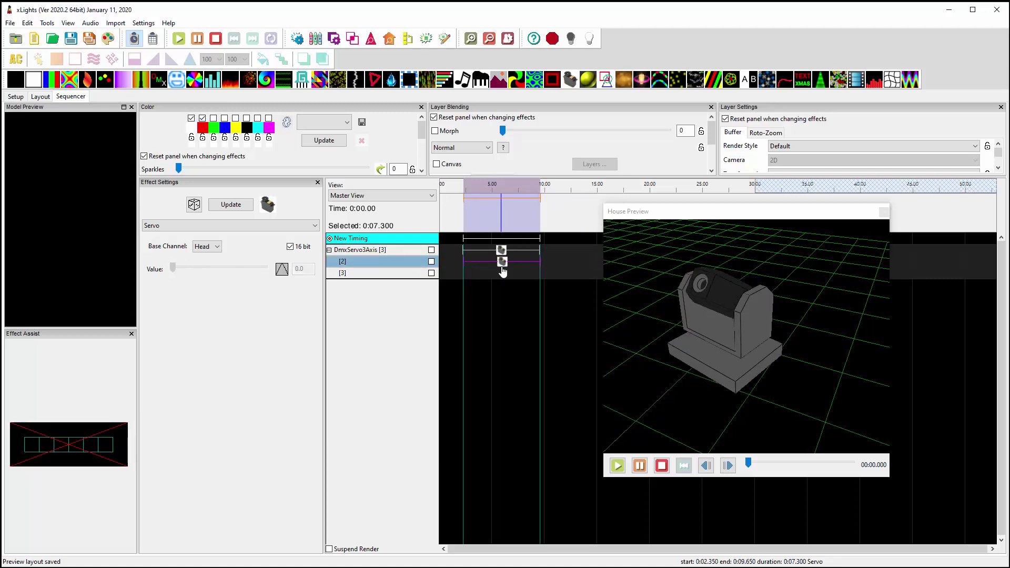
Remove the old servo effects and drop a new Servo effect on each of the three rows.
key("ctrl+z")
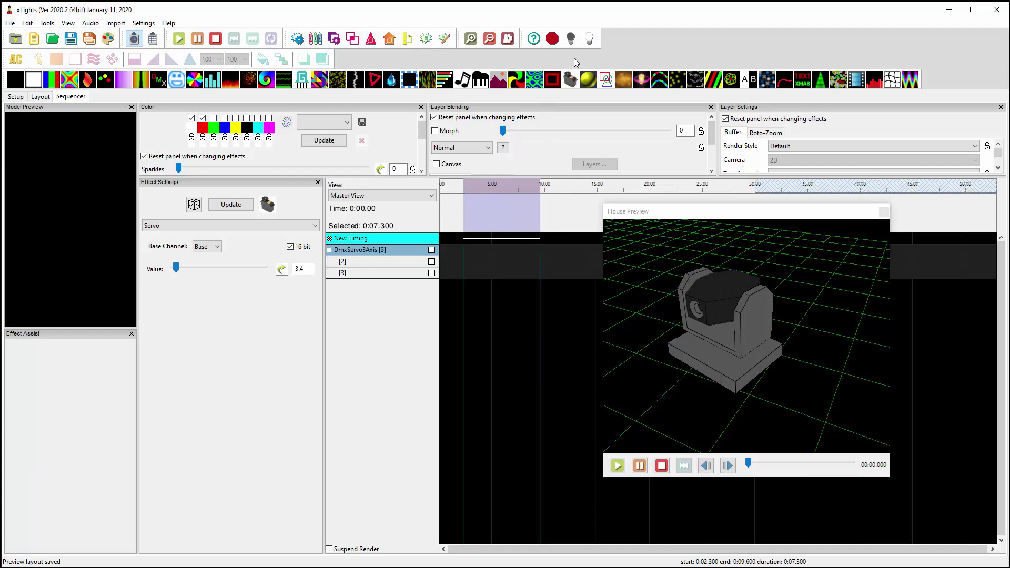
left_click_drag(569, 78, 500, 252)
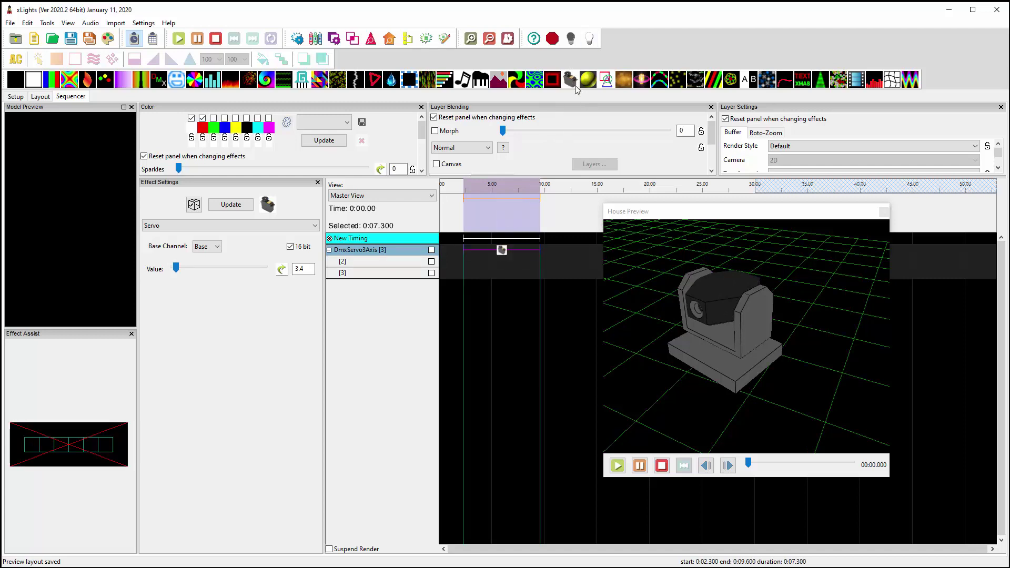
left_click_drag(536, 176, 501, 261)
left_click_drag(571, 81, 501, 272)
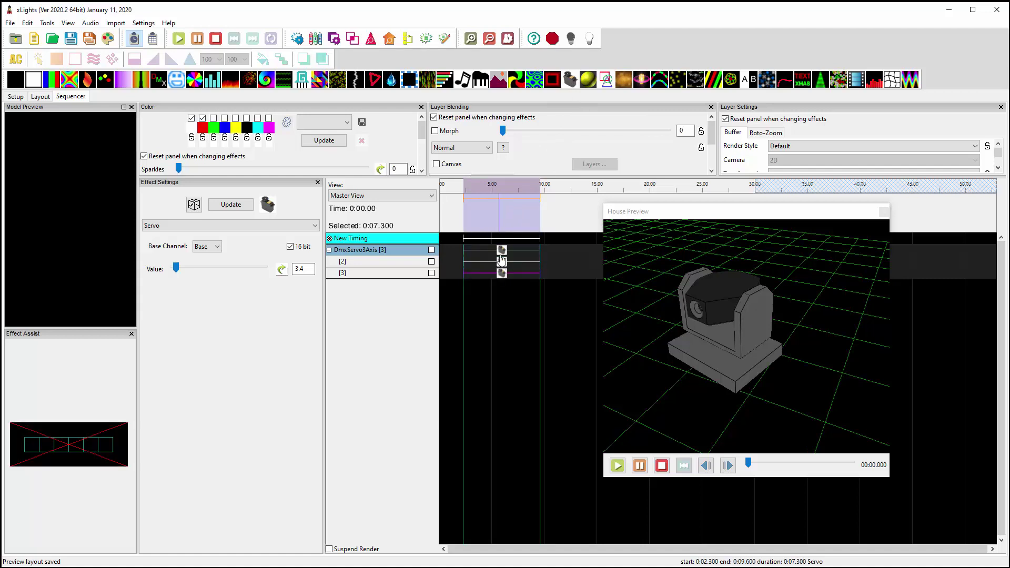
Set the row [2] effect to drive Yoke and the row [3] effect to drive Head.
left_click(501, 250)
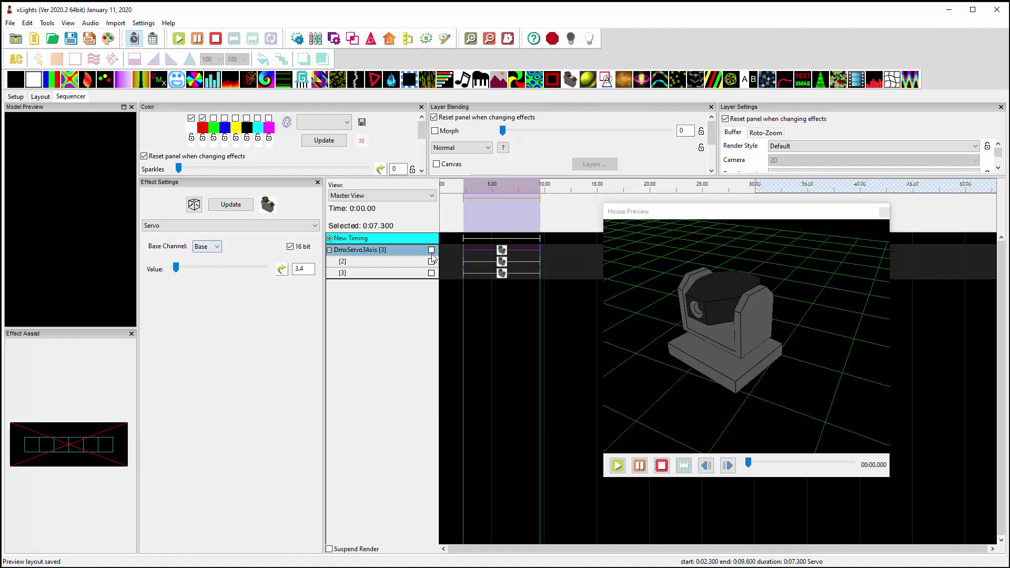
left_click(503, 265)
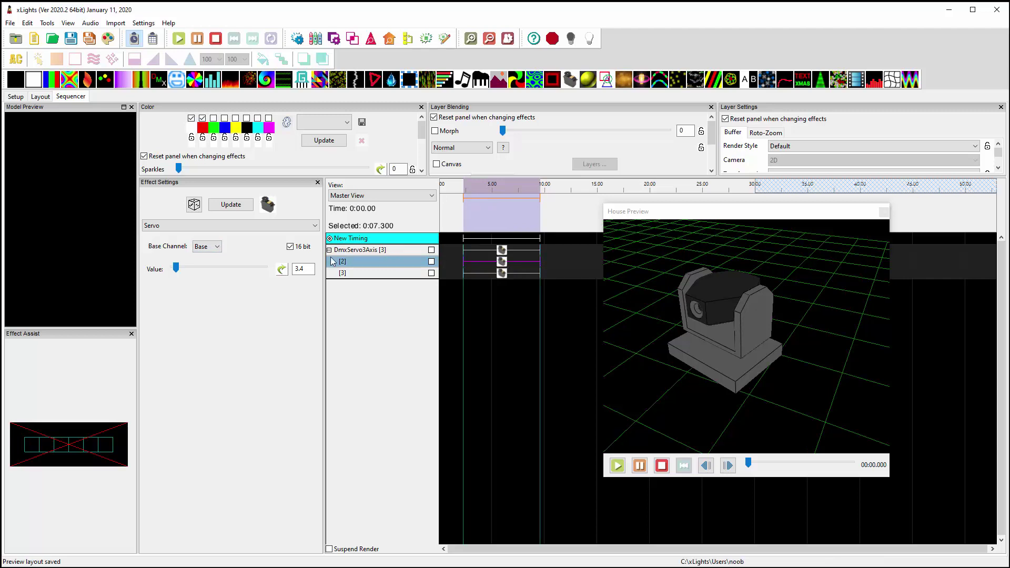
left_click(207, 246)
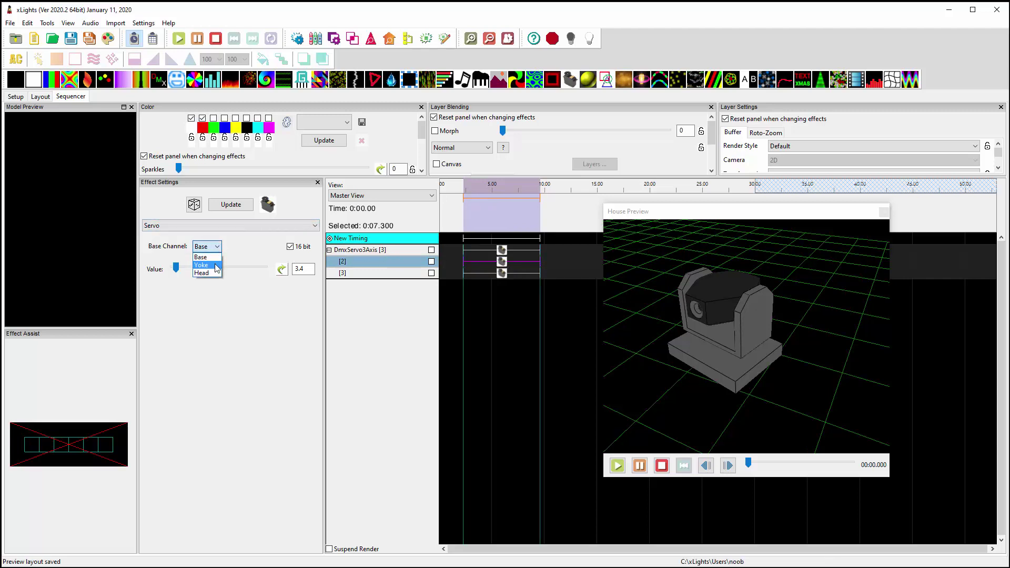
left_click(203, 265)
left_click(501, 273)
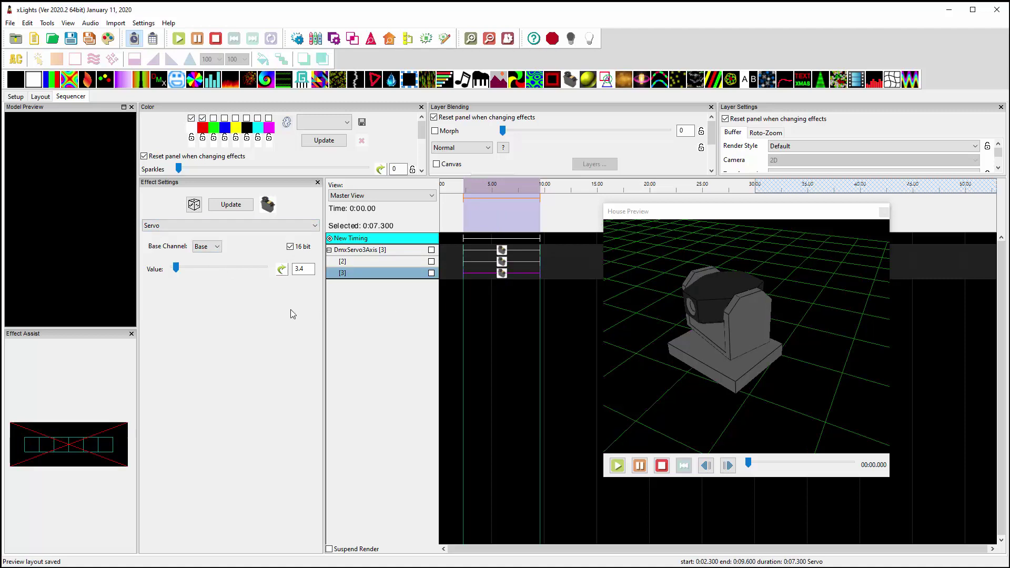
left_click(213, 246)
left_click(202, 273)
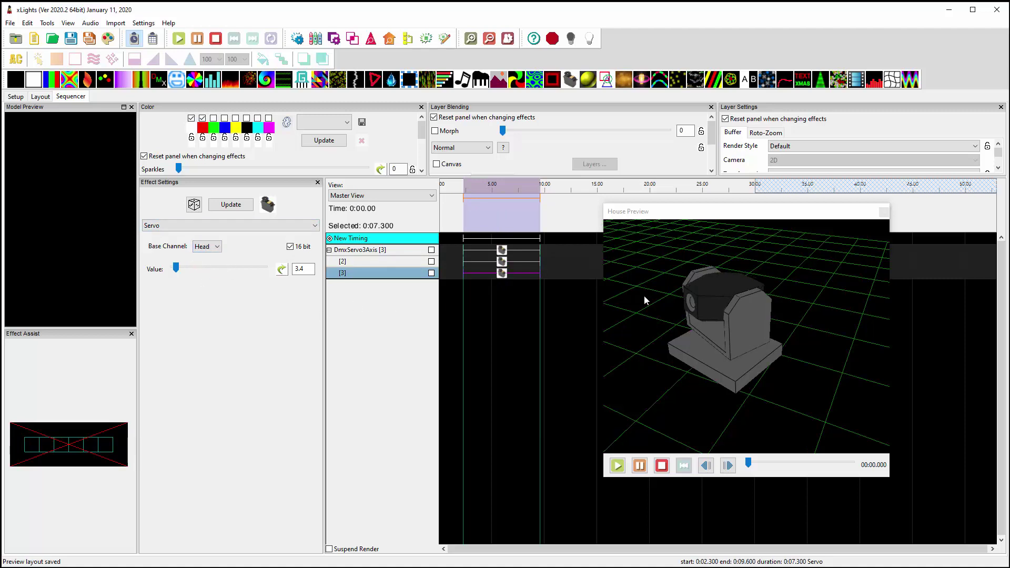
Sweep the Base and Yoke servo values, then set the Head servo value to 36.6.
left_click(502, 250)
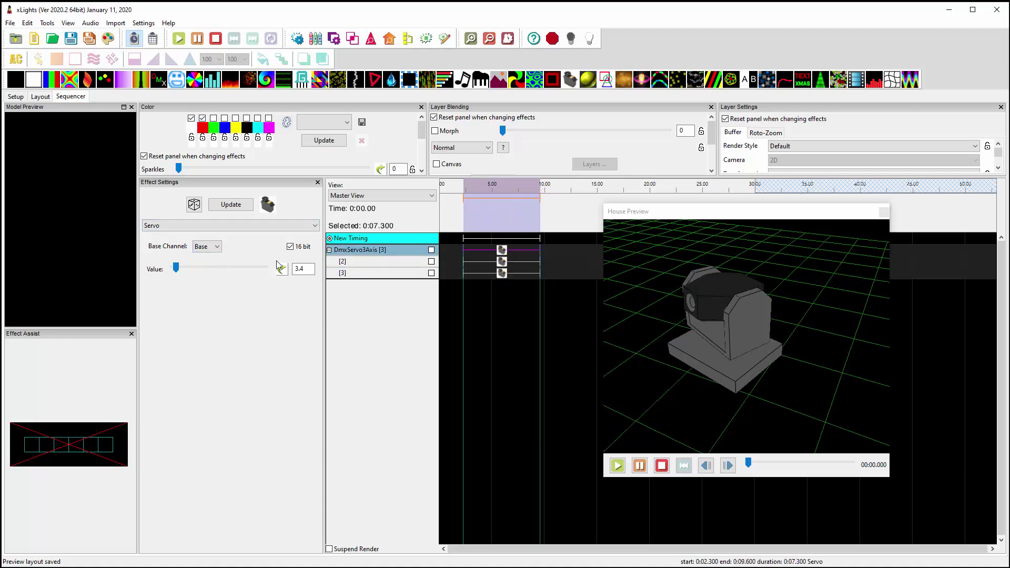
mouse_move(181, 269)
left_mouse_down()
mouse_move(203, 274)
mouse_move(163, 277)
mouse_move(181, 267)
left_mouse_up()
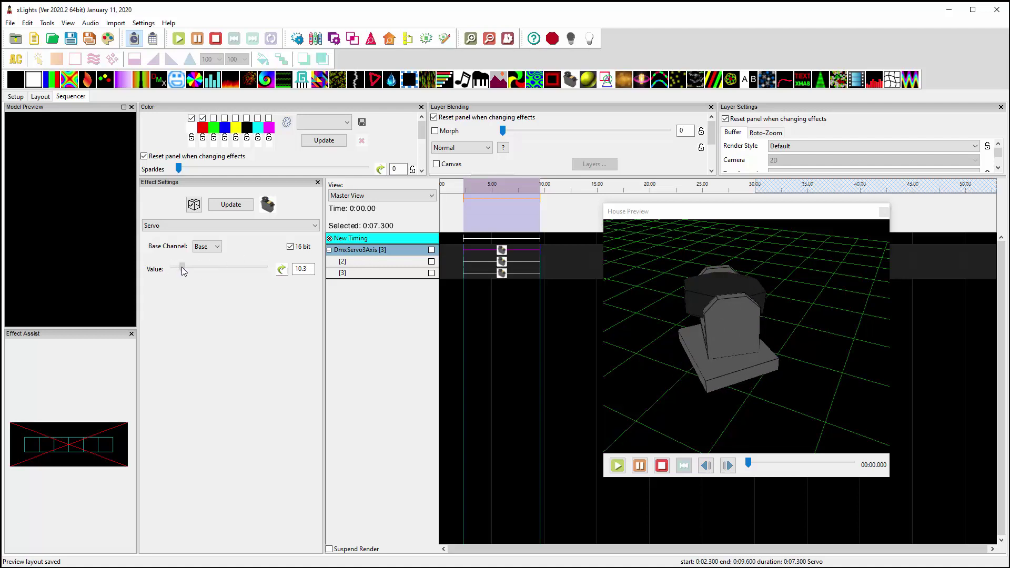
left_click(501, 263)
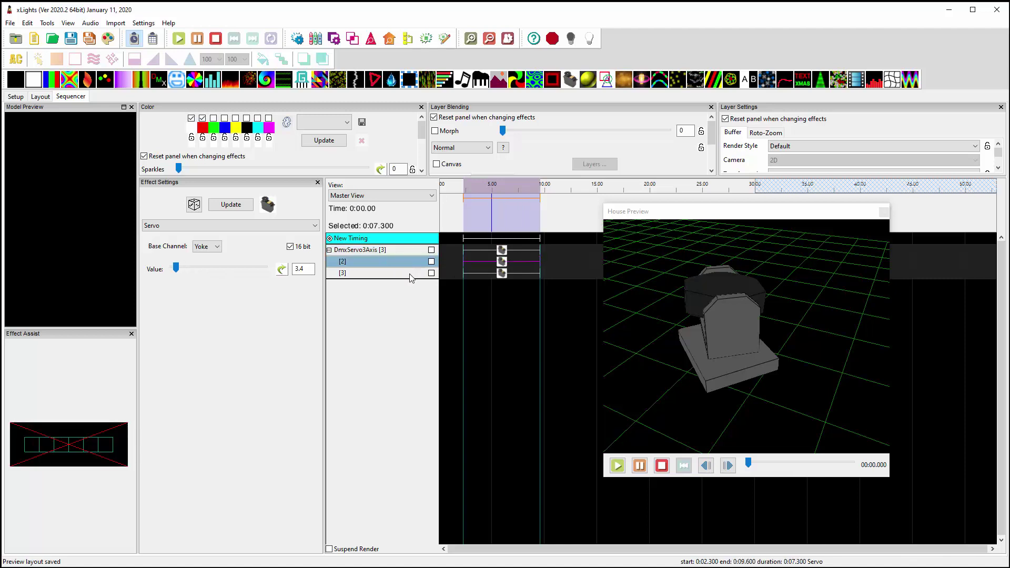
mouse_move(181, 268)
left_mouse_down()
mouse_move(213, 267)
mouse_move(185, 270)
left_mouse_up()
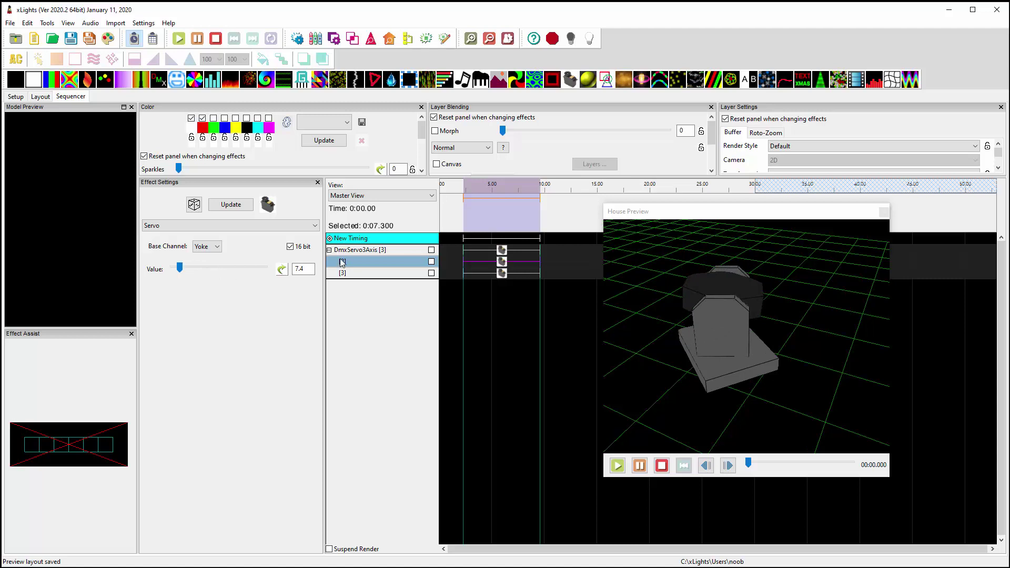
left_click(501, 273)
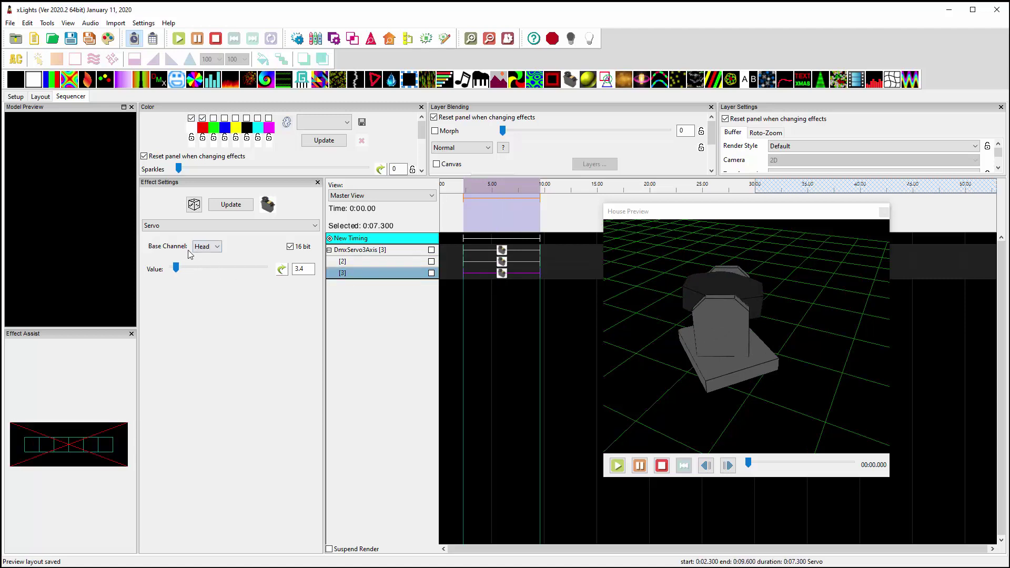
left_click_drag(179, 268, 204, 266)
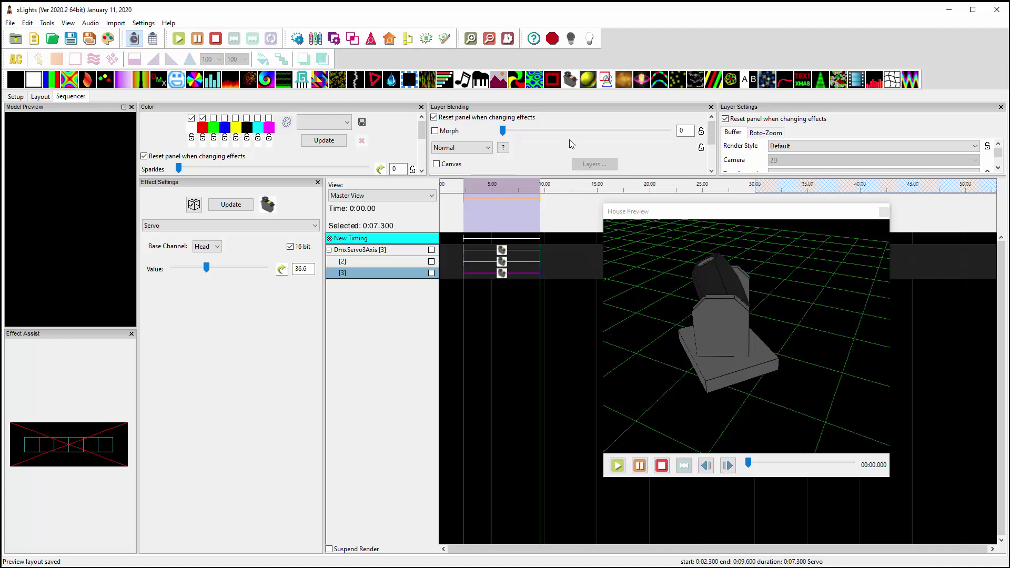
left_click(42, 97)
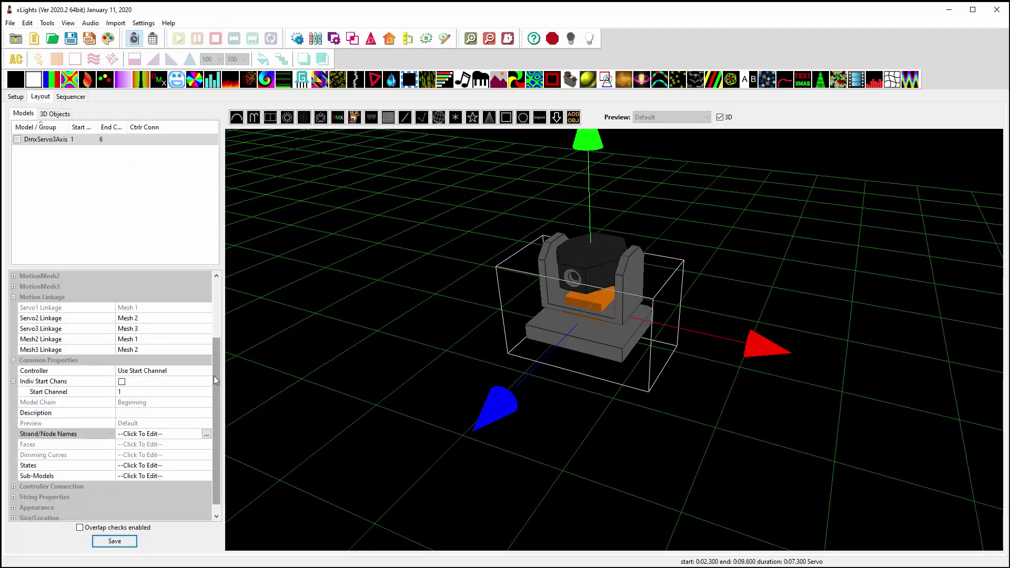
left_click_drag(215, 377, 224, 313)
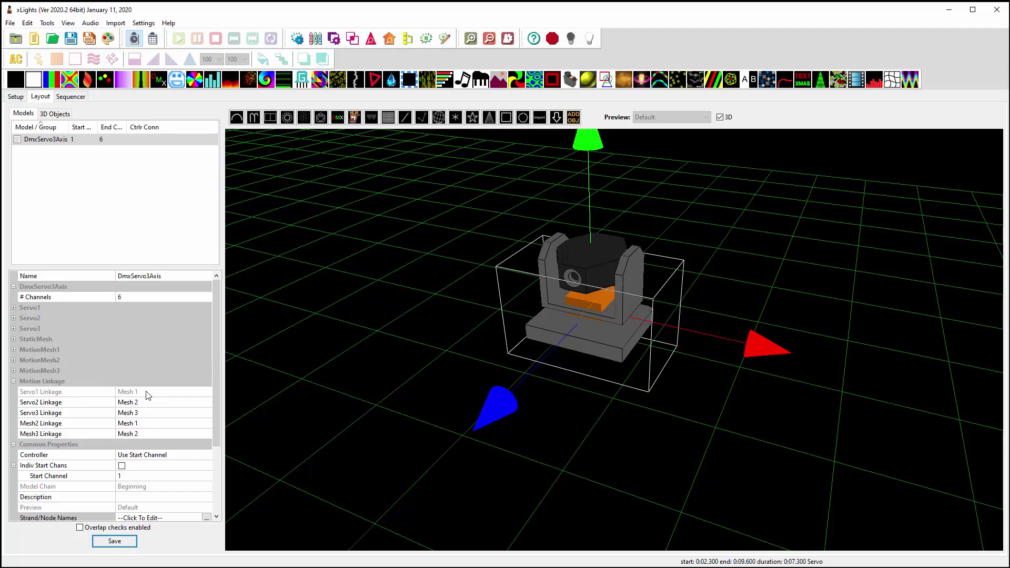
left_click(208, 402)
left_click(207, 402)
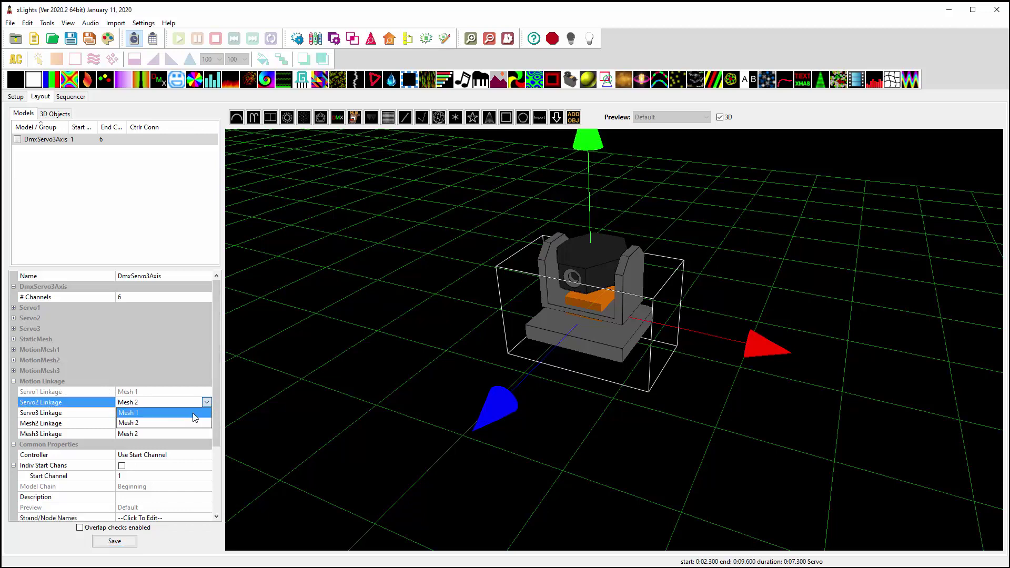
left_click(207, 402)
left_click(206, 412)
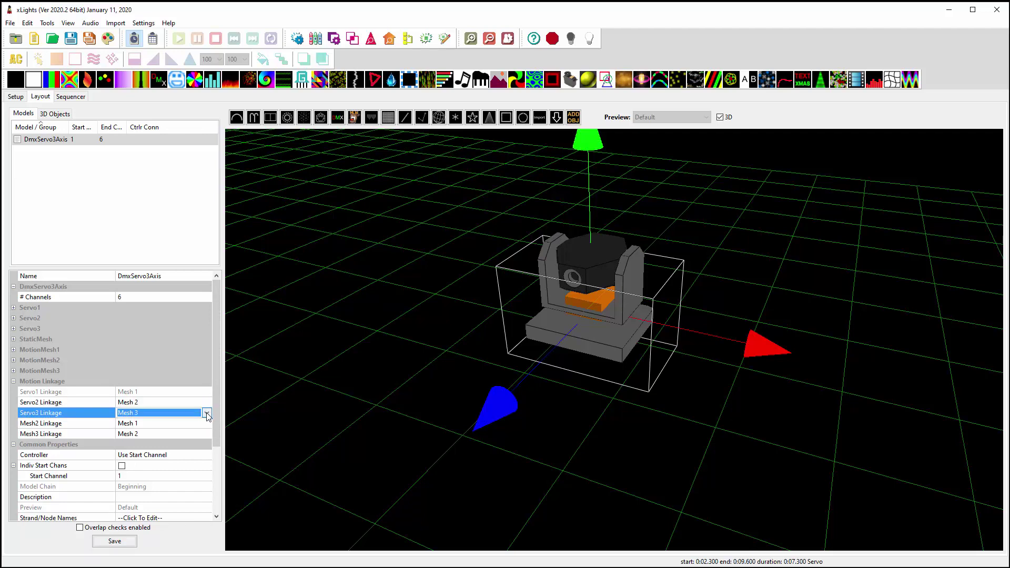
left_click(206, 413)
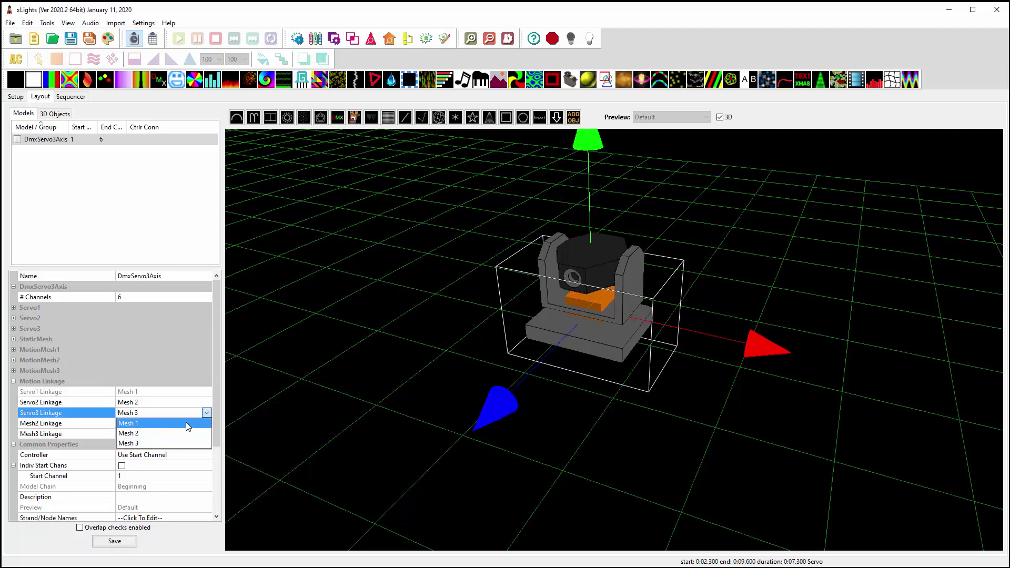
left_click(207, 413)
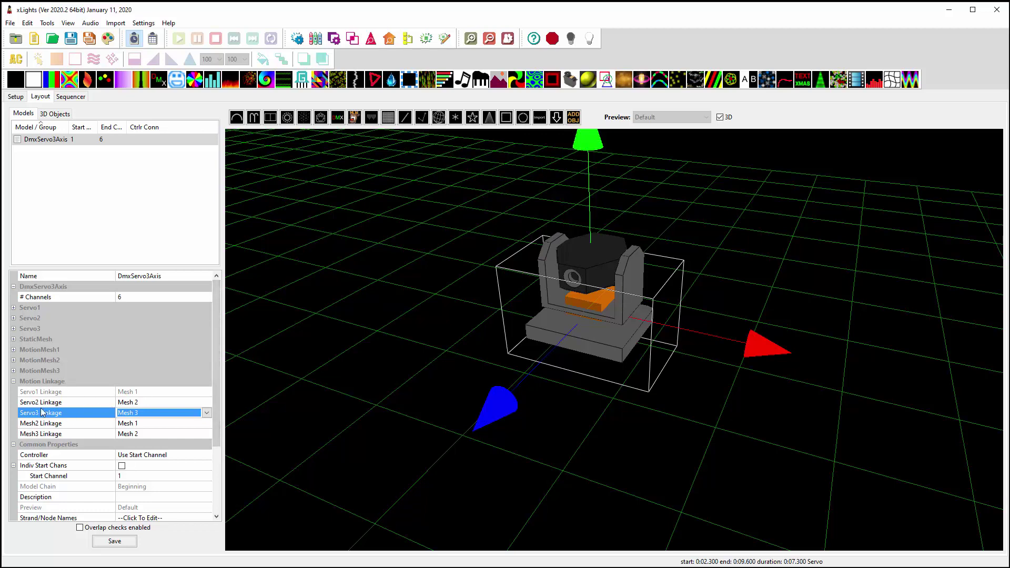
left_click(208, 414)
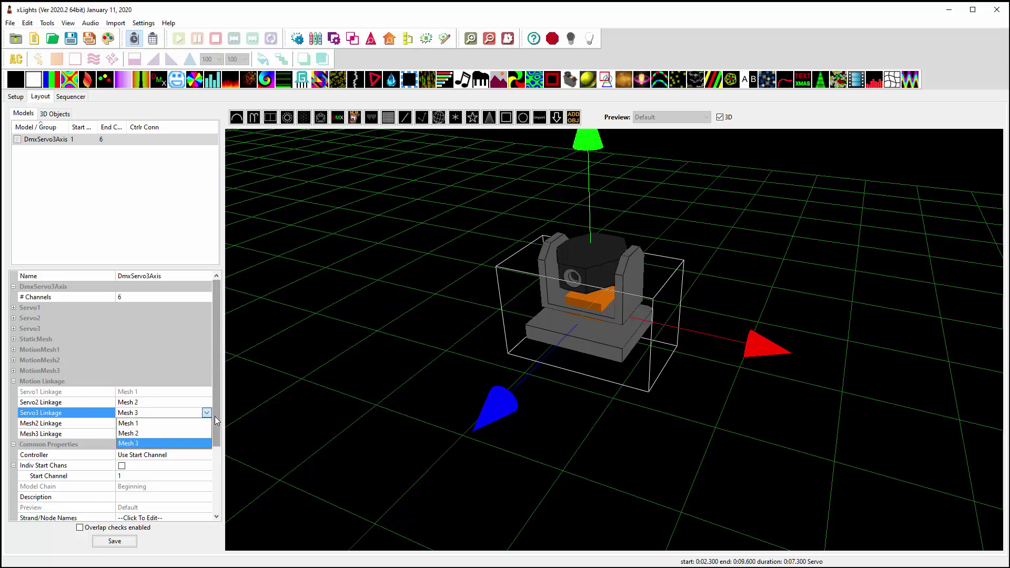
left_click(207, 413)
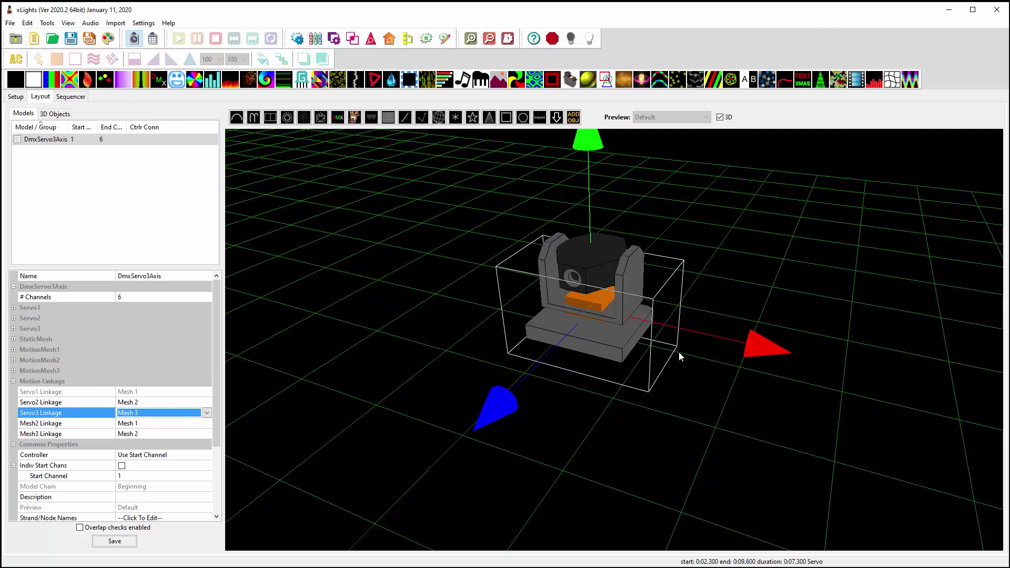
Add a new Servo 3D model from the DMX model types list.
left_click(337, 117)
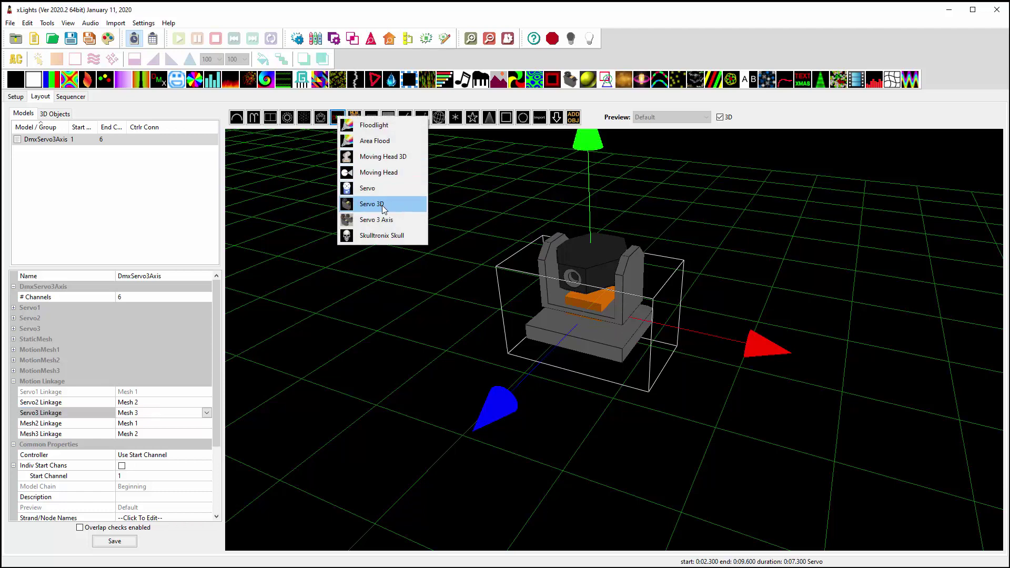
left_click(374, 204)
left_click(360, 226)
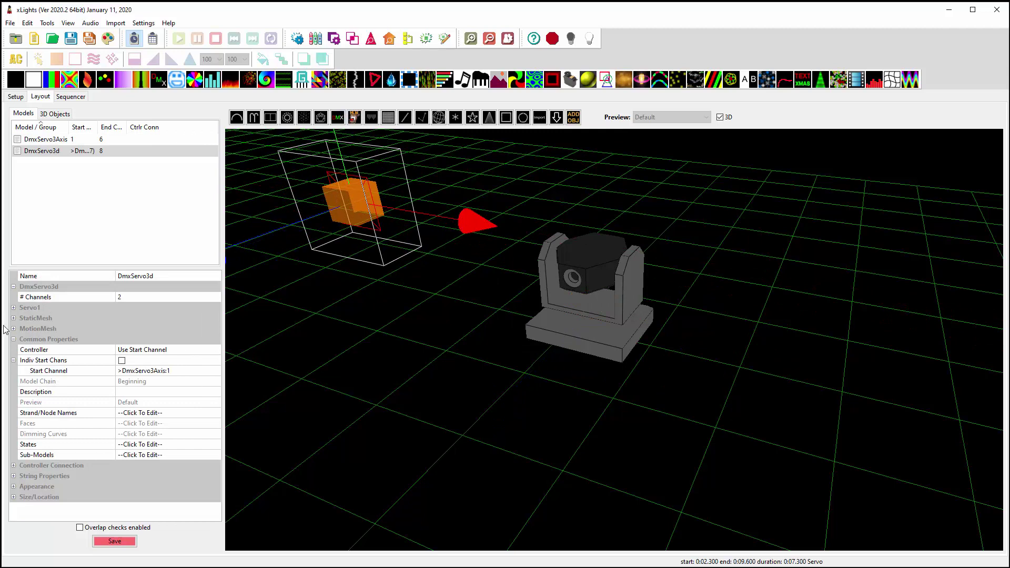
Load MovingHeadYoke.obj as the Servo 3D model's motion mesh.
left_click(13, 329)
left_click(208, 340)
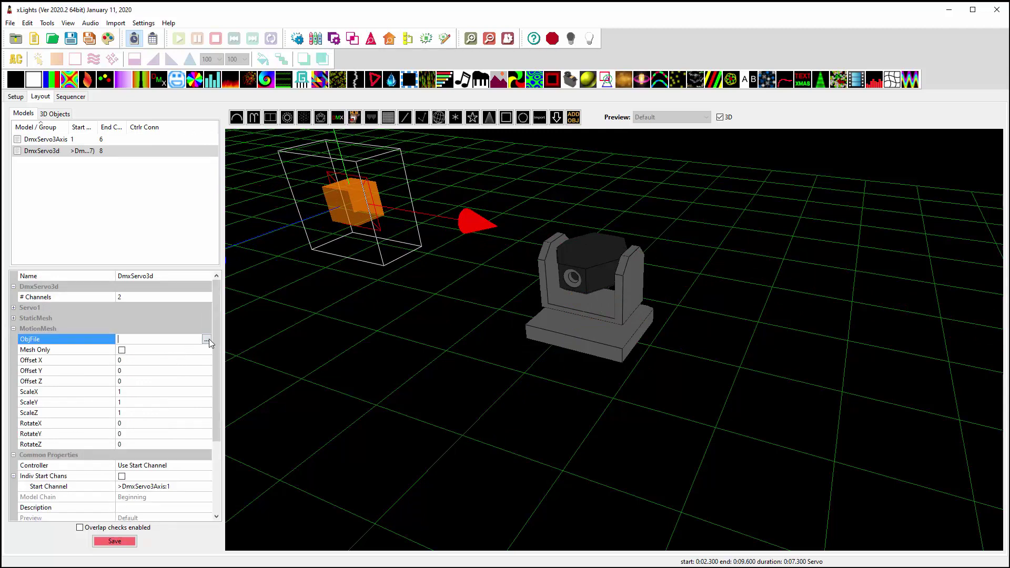
left_click(207, 339)
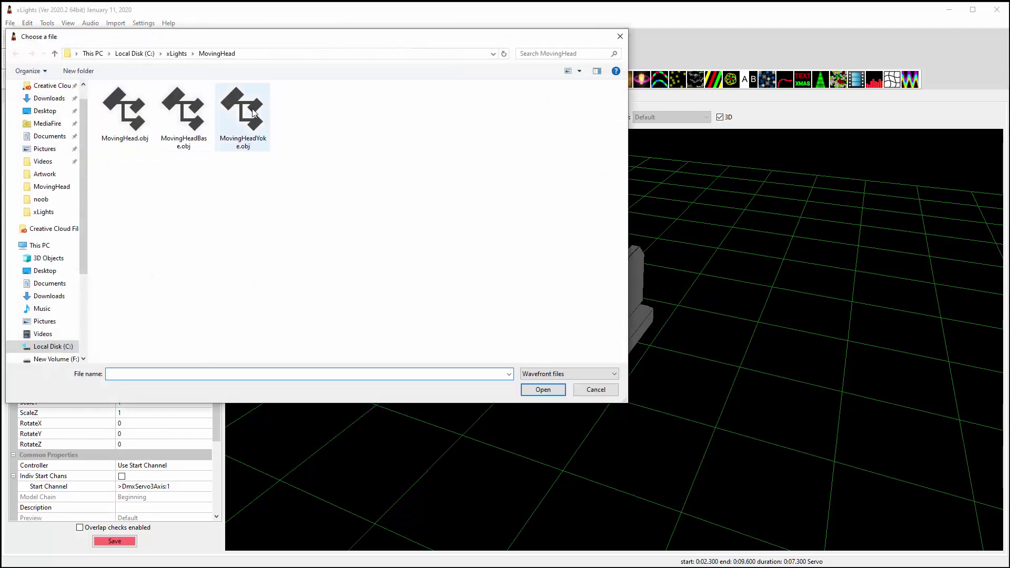
double_click(253, 113)
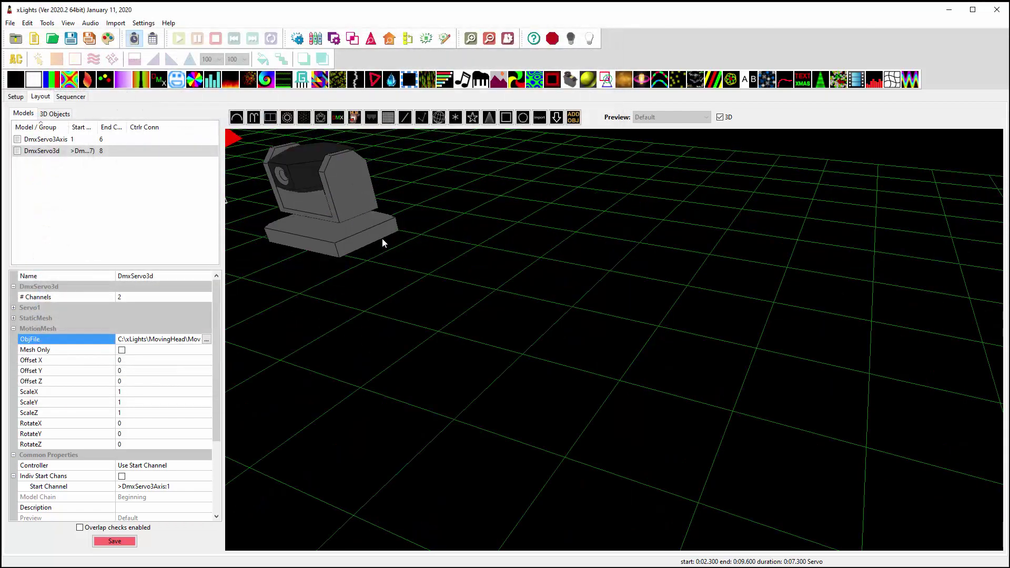
middle_click_drag(383, 238, 469, 339)
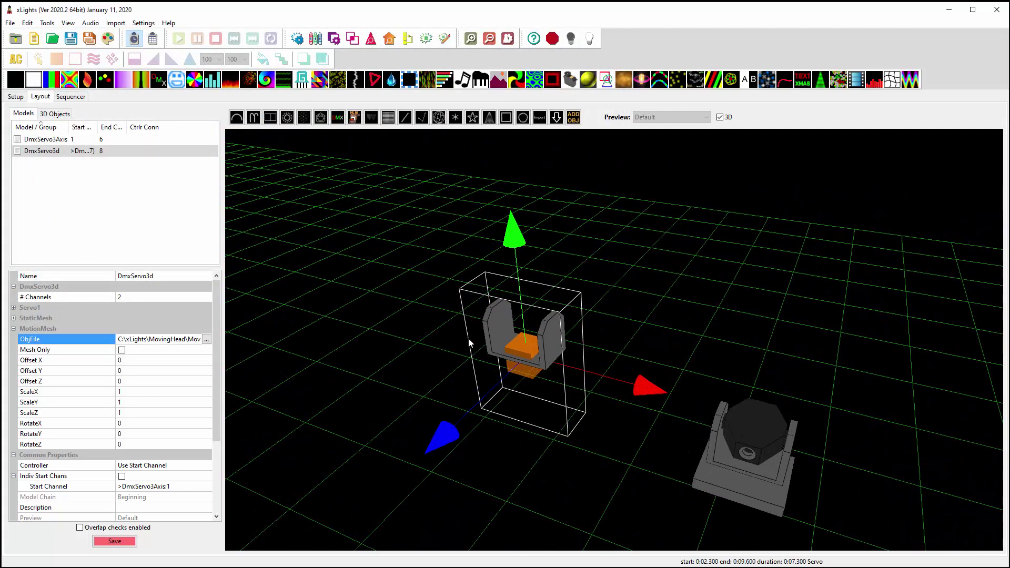
Load the base .obj from the MovingHead folder as the static mesh.
left_click(13, 328)
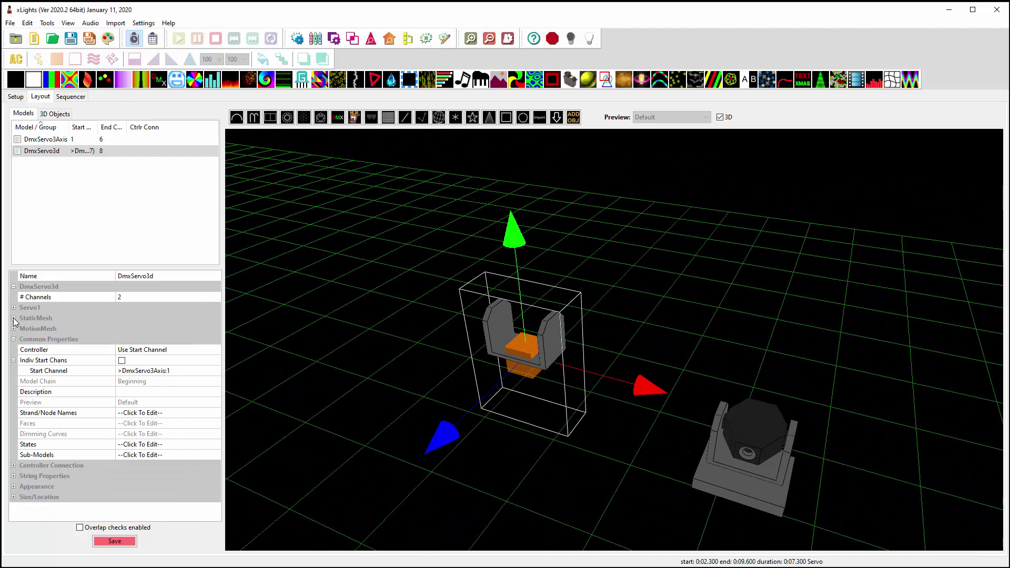
left_click(13, 318)
left_click(209, 329)
left_click(208, 329)
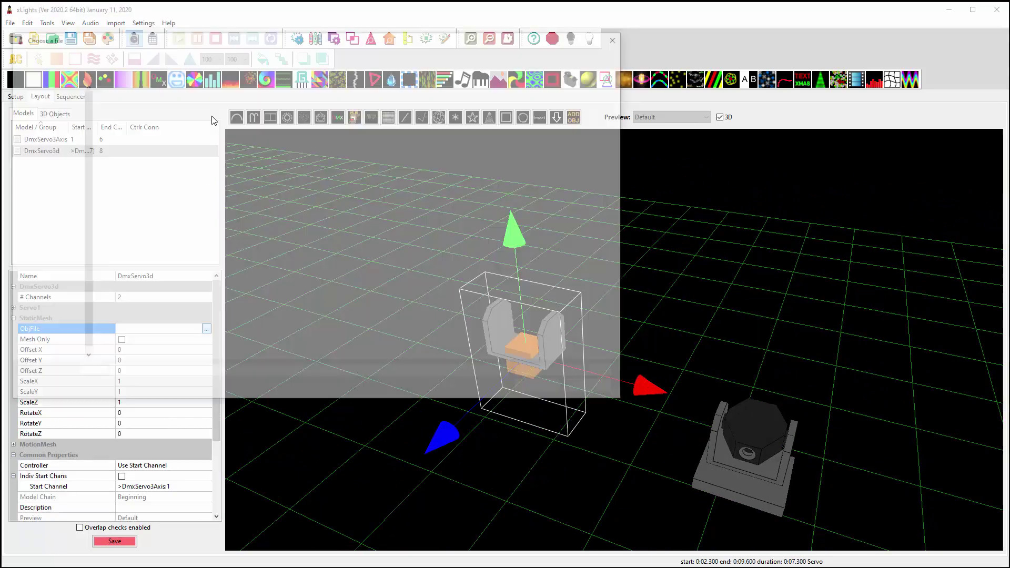
double_click(185, 111)
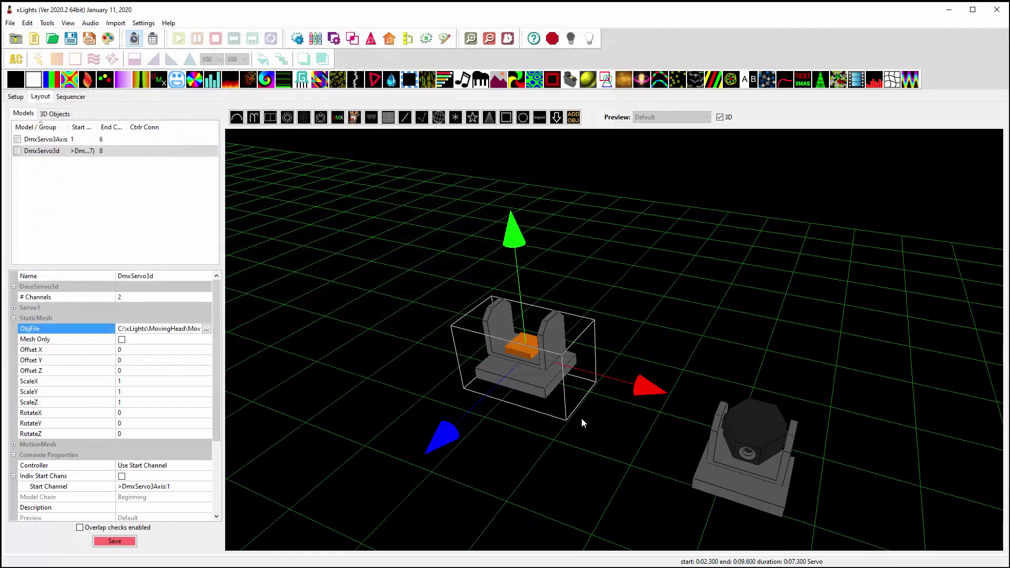
middle_click_drag(582, 417, 575, 412)
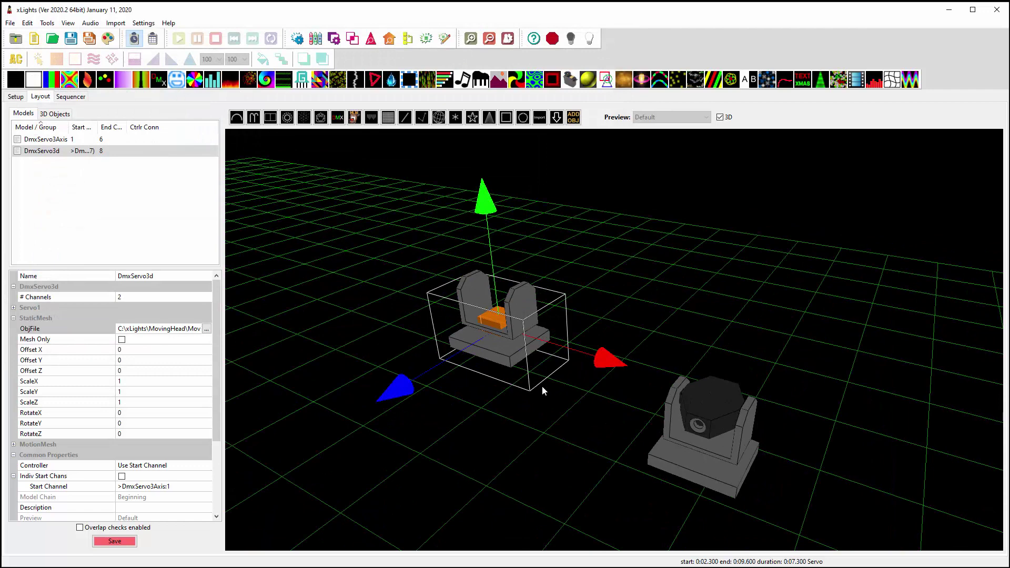
scroll(541, 384, "down", 1)
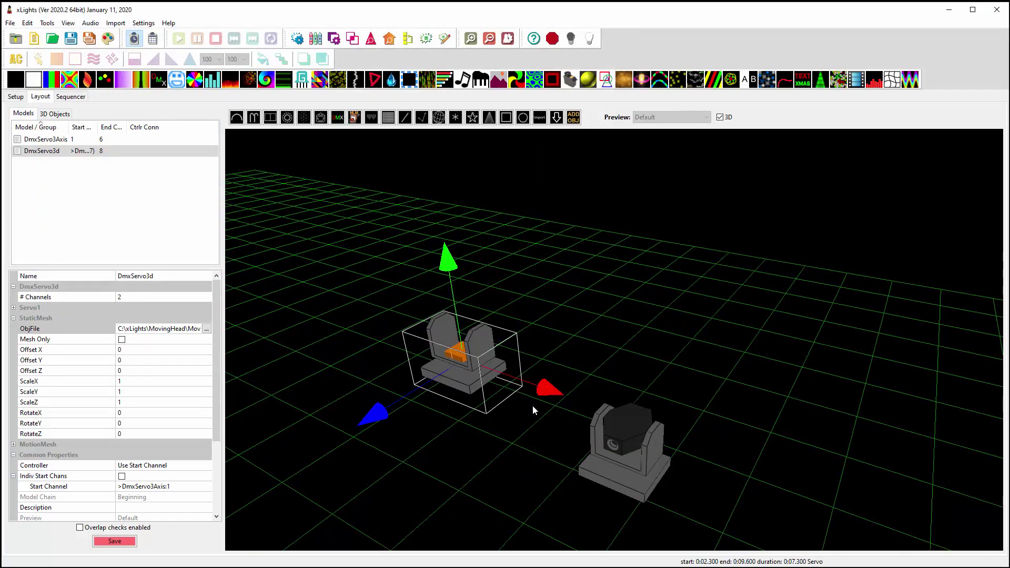